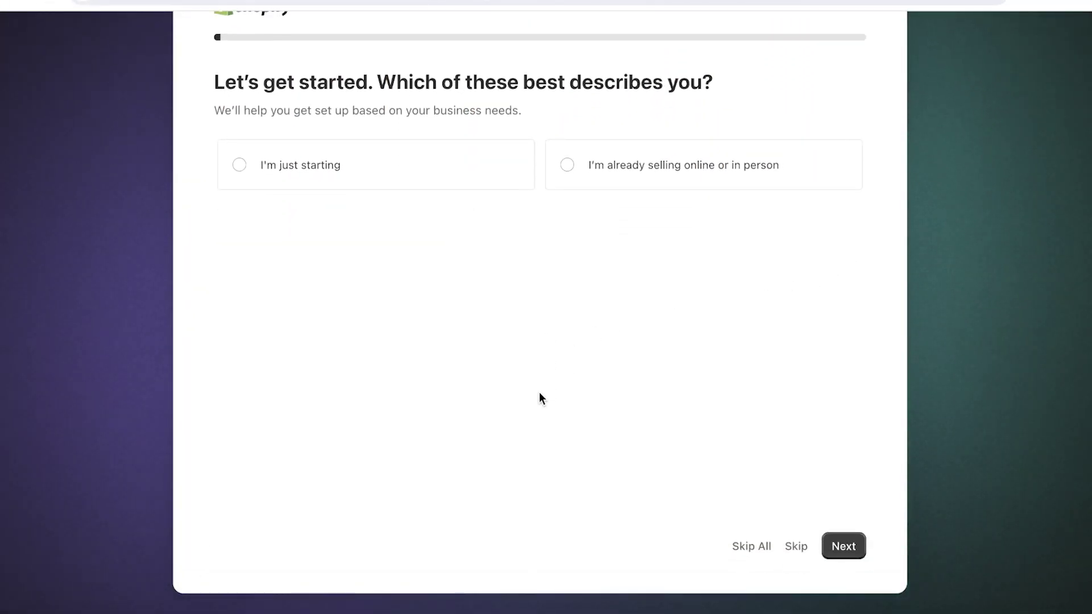
# Answer the first setup question with "I'm just starting" and continue to the next question
pyautogui.scroll(3, 539, 398)
pyautogui.click(406, 277)
pyautogui.scroll(-3, 406, 278)
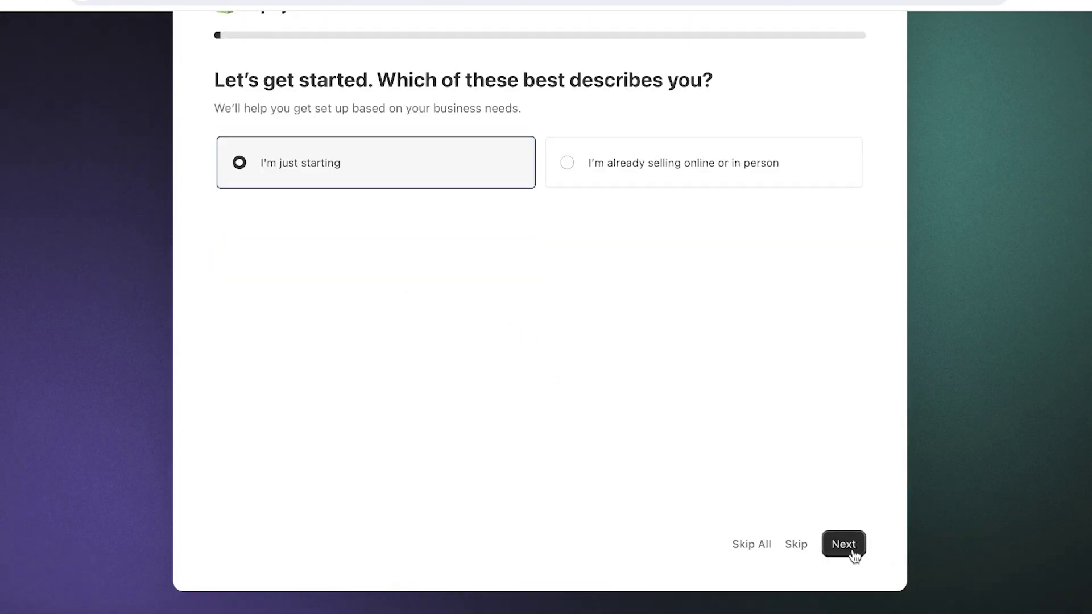
pyautogui.click(851, 549)
# Pick the first option in the following setup question, choose "Products I buy or make myself" as what to sell first, and continue
pyautogui.click(383, 275)
pyautogui.scroll(-2, 702, 398)
pyautogui.click(839, 546)
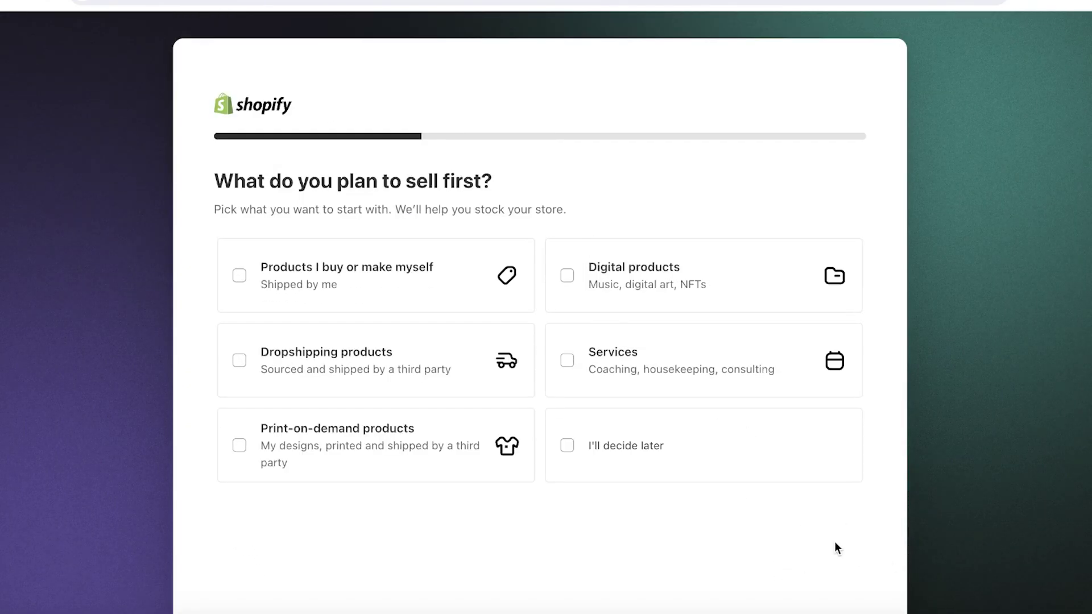
pyautogui.click(507, 253)
pyautogui.scroll(-2, 719, 404)
pyautogui.click(840, 550)
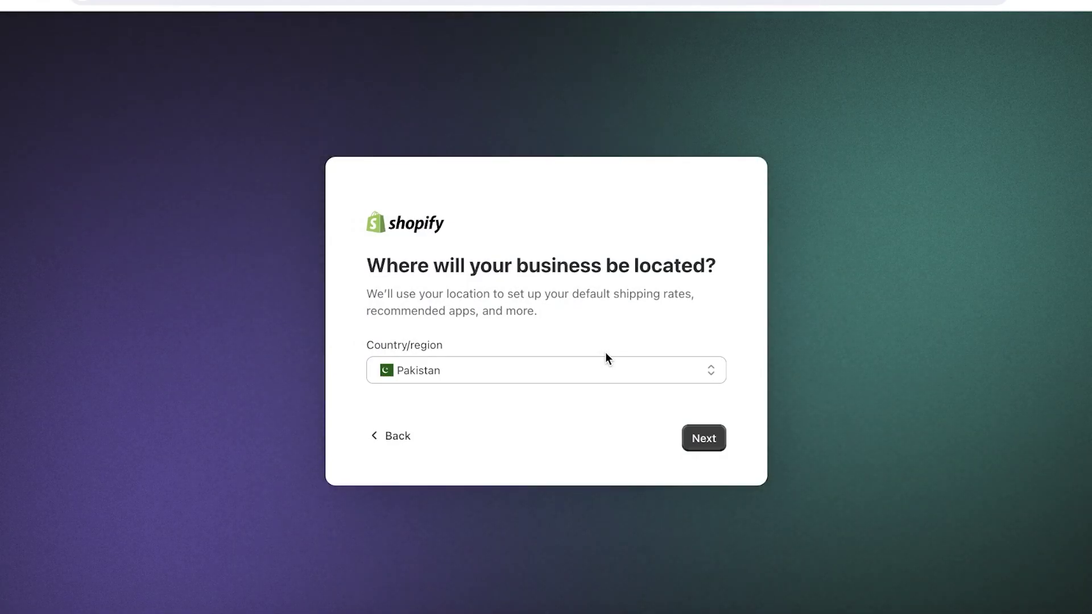
# Accept Pakistan as the business location and choose to create the account with email
pyautogui.click(708, 439)
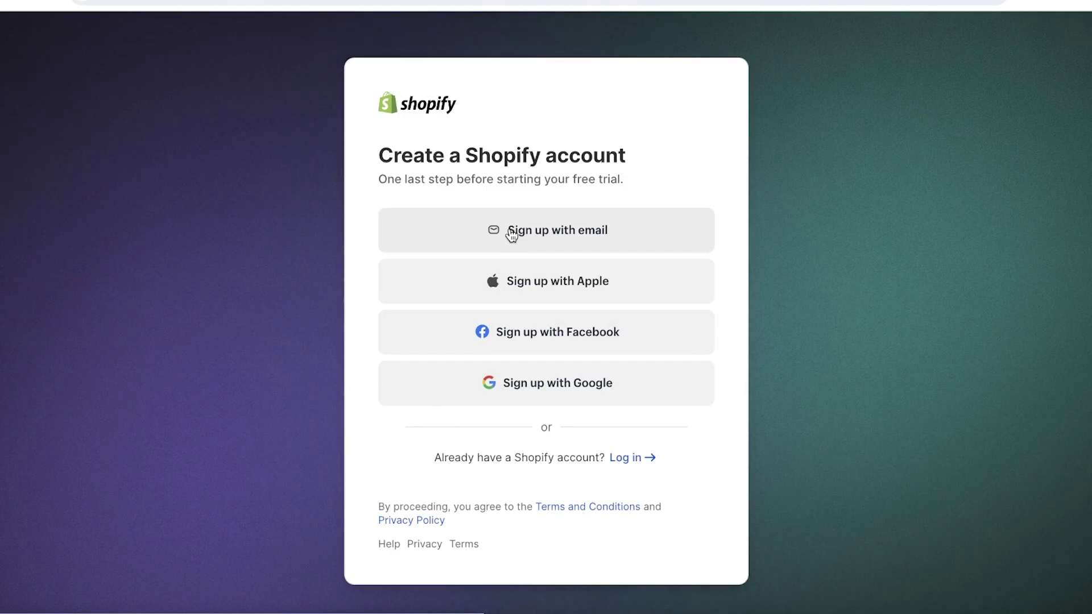
pyautogui.click(512, 234)
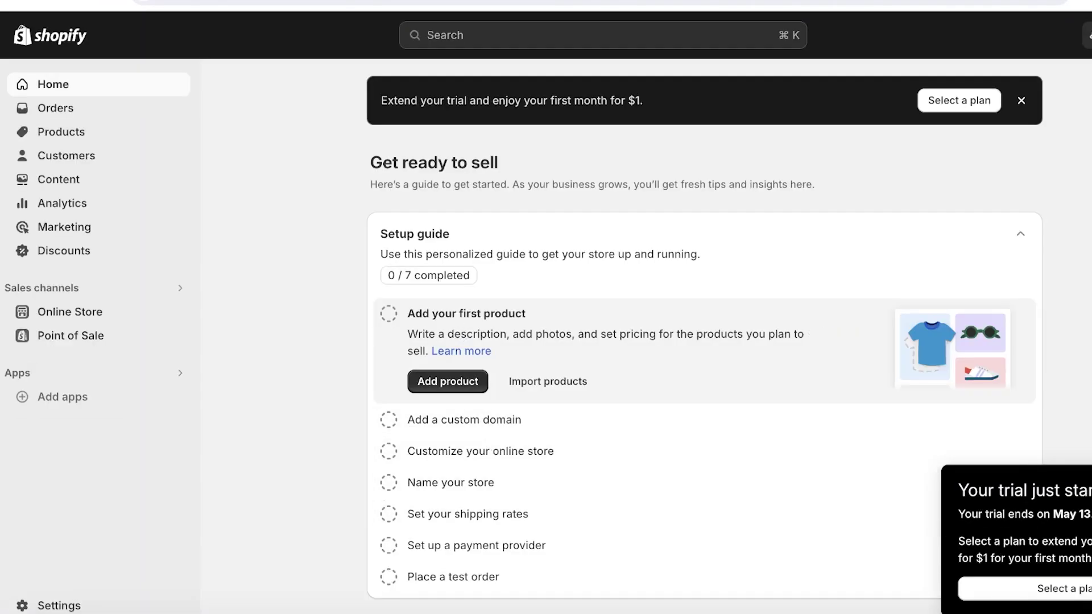
# Open the trial plan selection and expand the full list of plan features
pyautogui.click(969, 102)
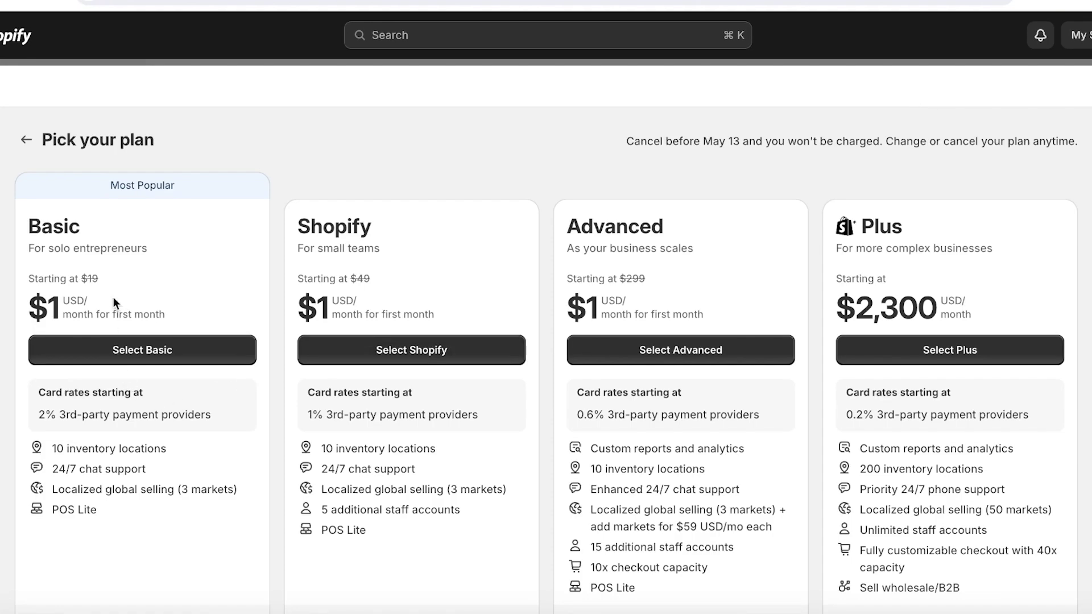
pyautogui.scroll(-3, 114, 298)
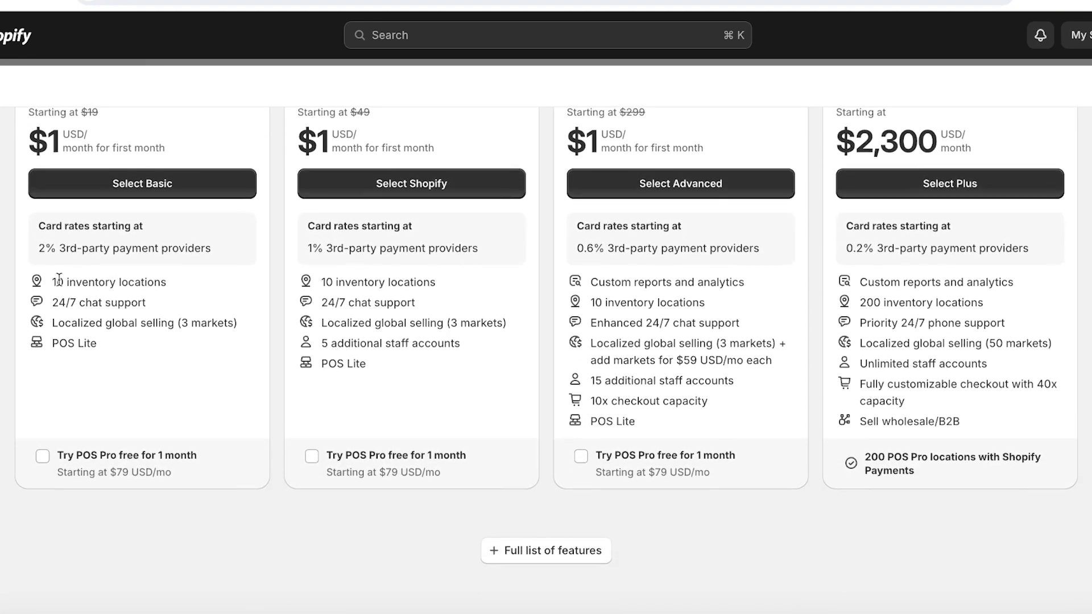
pyautogui.scroll(1, 105, 378)
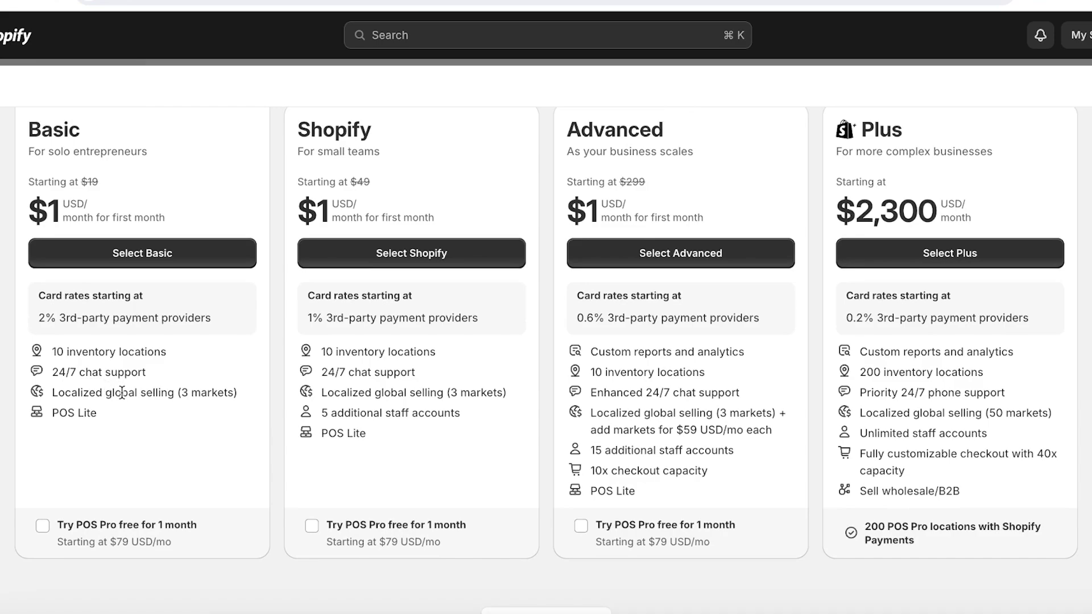
pyautogui.scroll(-3, 123, 418)
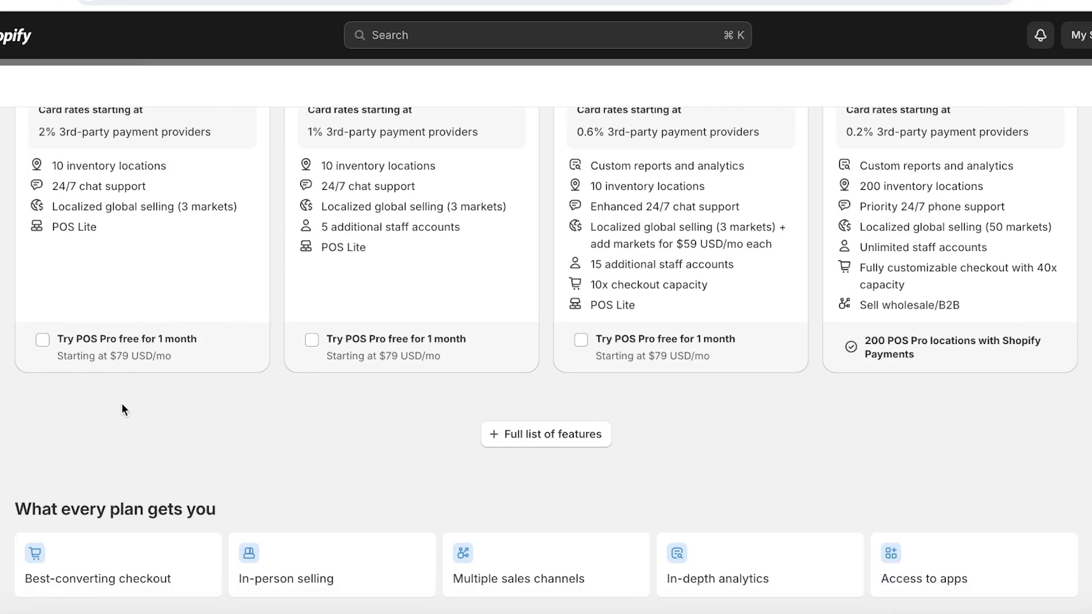
pyautogui.click(541, 434)
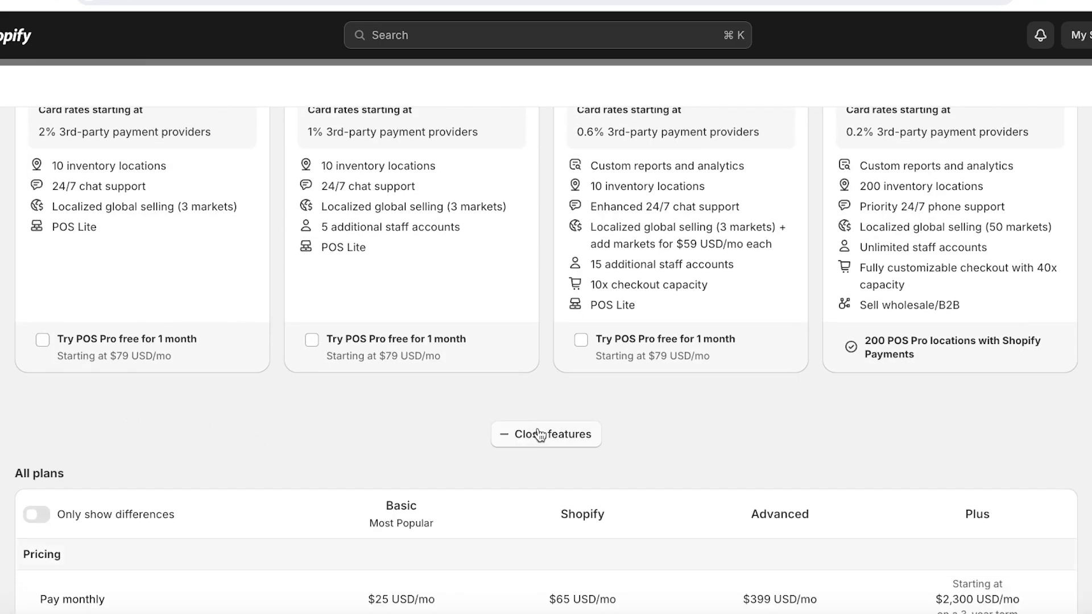
# Compare the pricing and features of the Basic, Shopify, Advanced and Plus plans, and select the Basic plan
pyautogui.scroll(-8, 122, 362)
pyautogui.scroll(4, 123, 363)
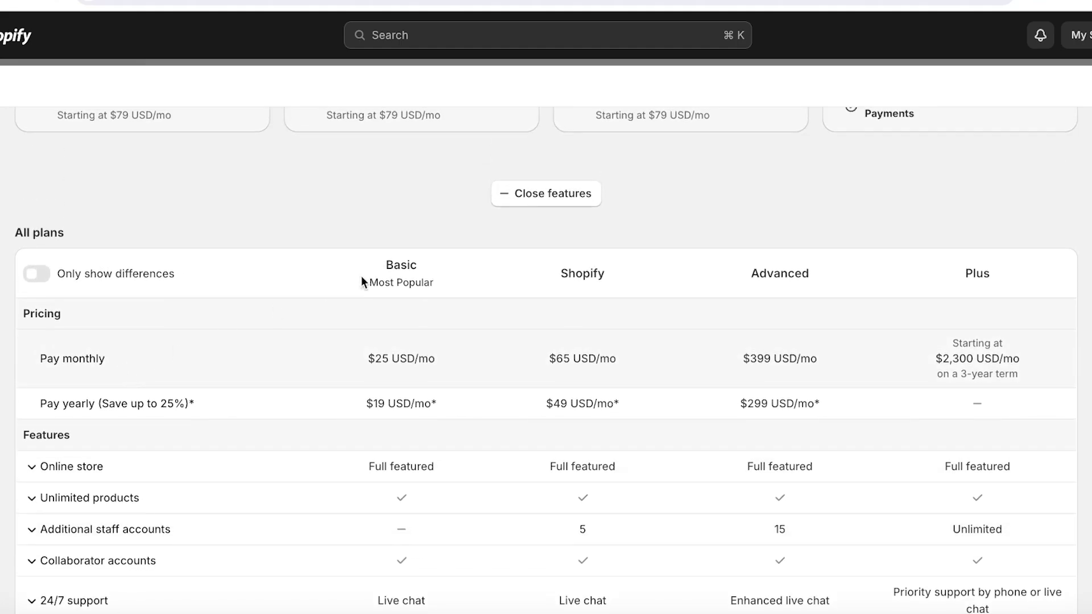
pyautogui.scroll(10, 394, 292)
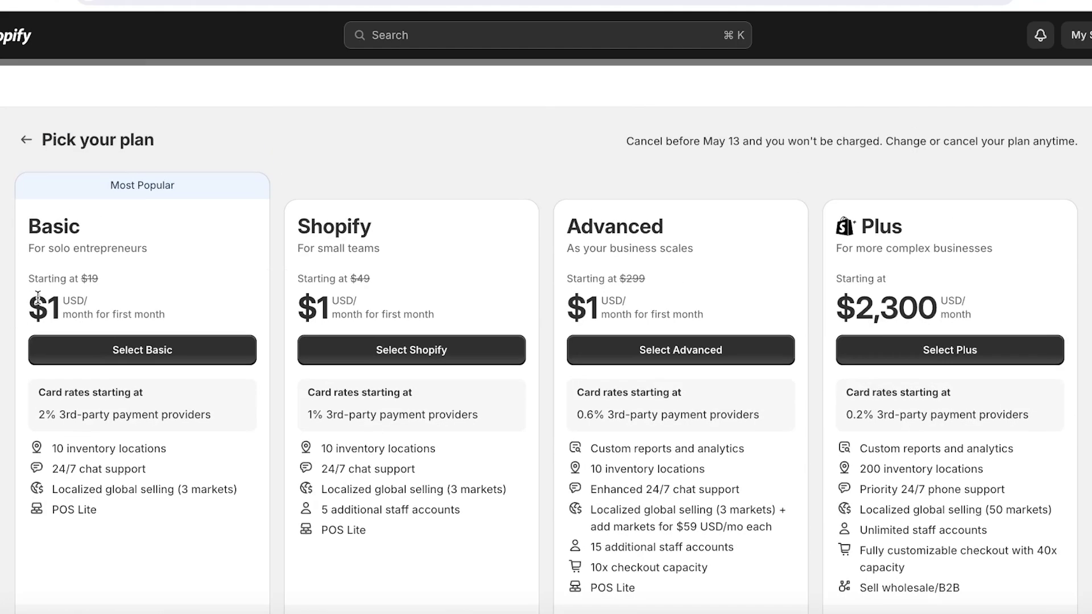
pyautogui.scroll(-2, 95, 477)
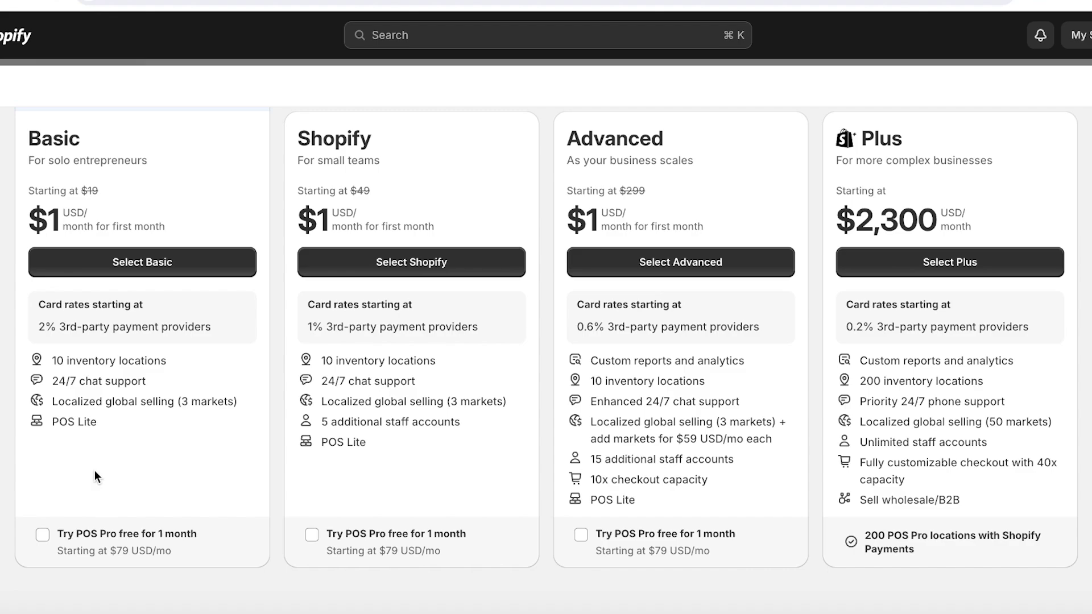
pyautogui.scroll(-2, 100, 477)
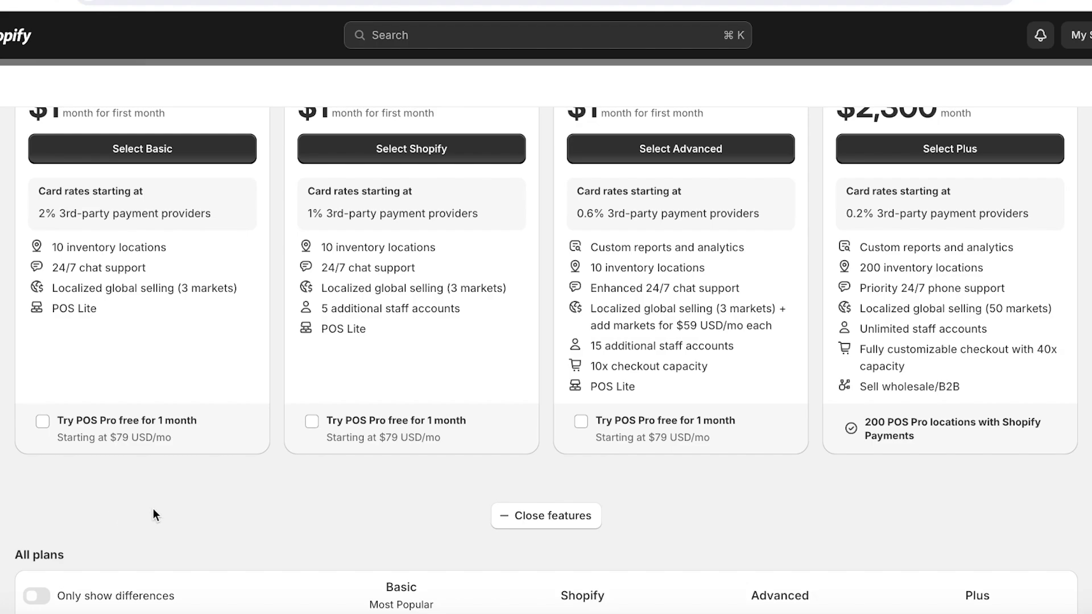
pyautogui.scroll(-11, 443, 319)
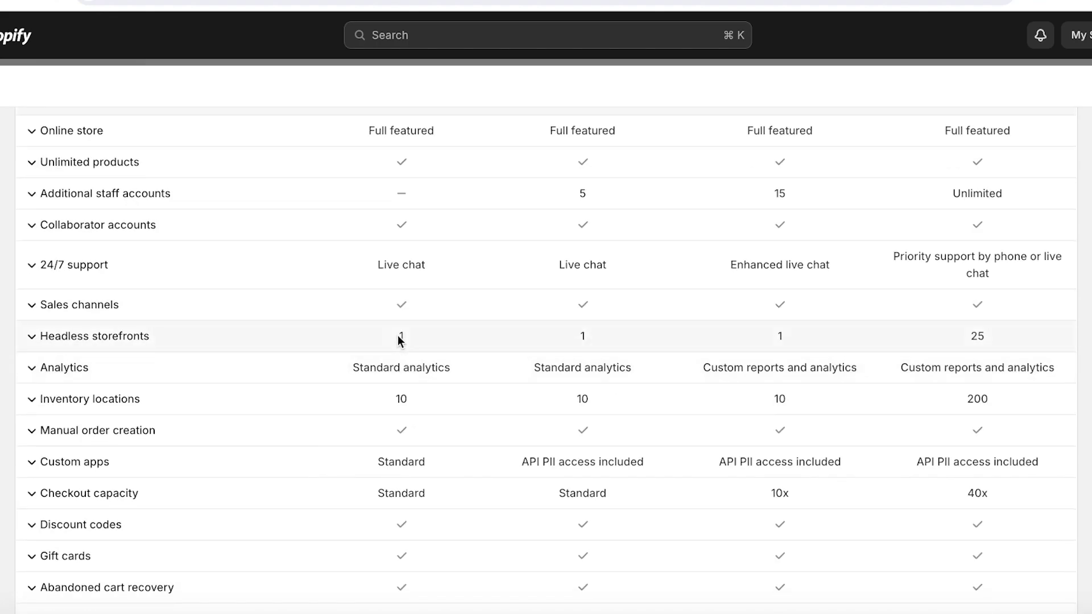
pyautogui.scroll(-4, 387, 350)
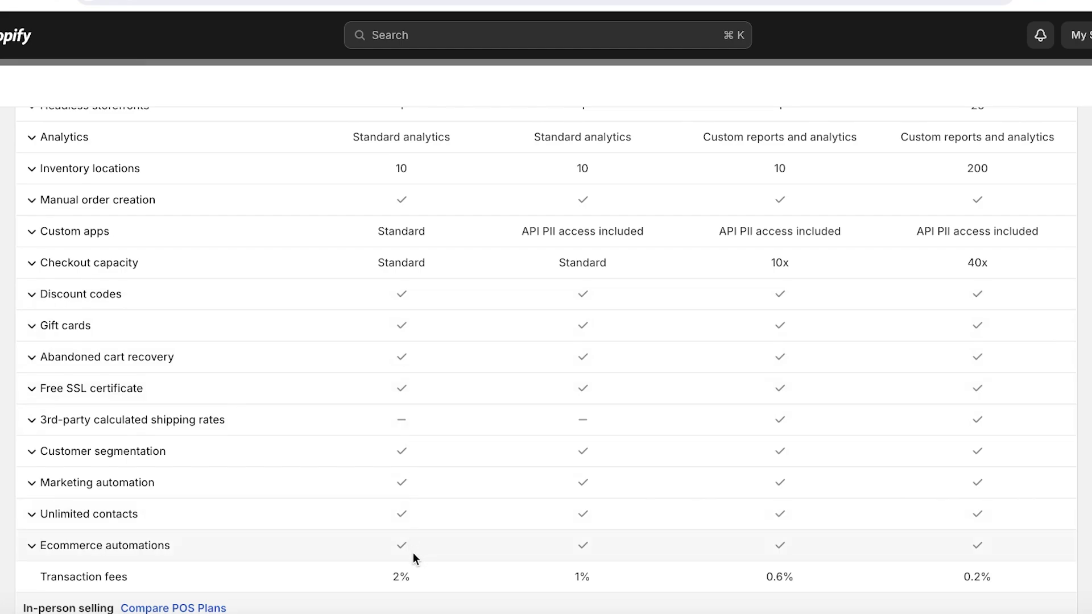
pyautogui.scroll(15, 413, 553)
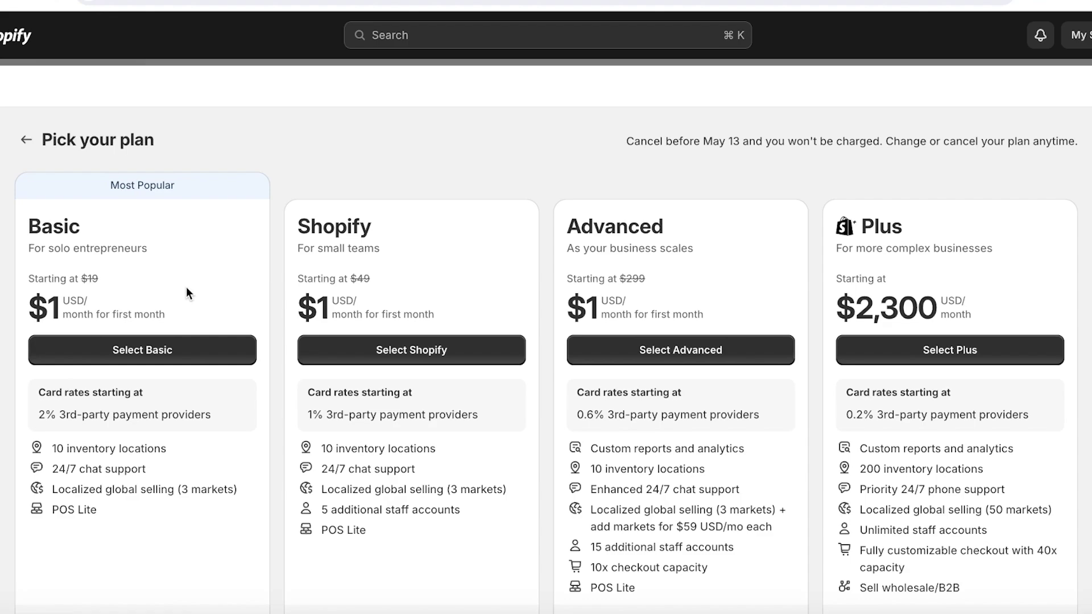
pyautogui.click(166, 349)
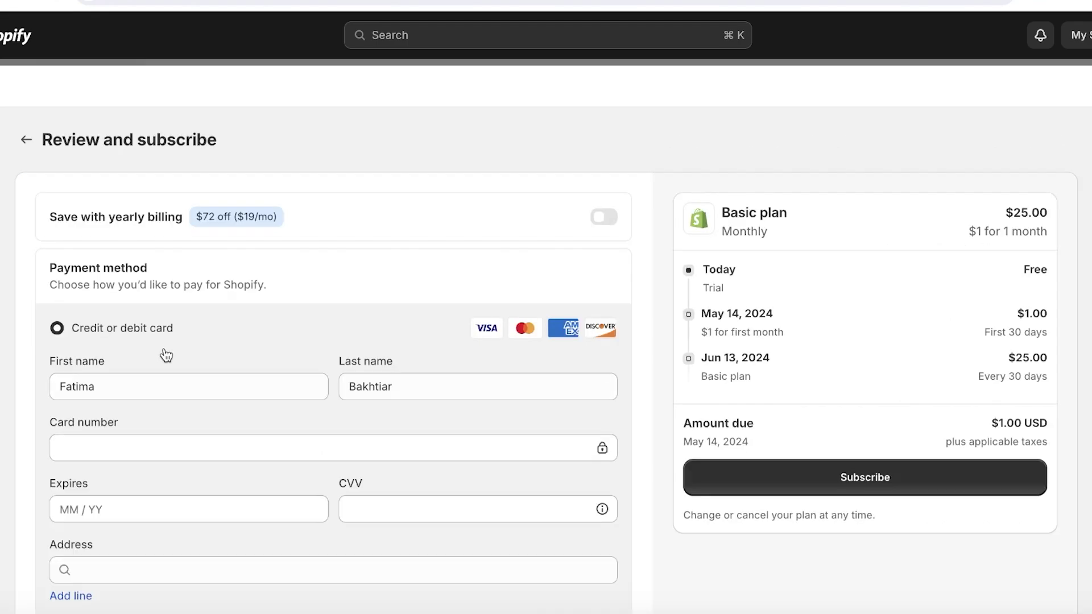
# Examine the Basic plan's payment methods, card and address fields, and billing schedule before subscribing
pyautogui.scroll(-2, 454, 333)
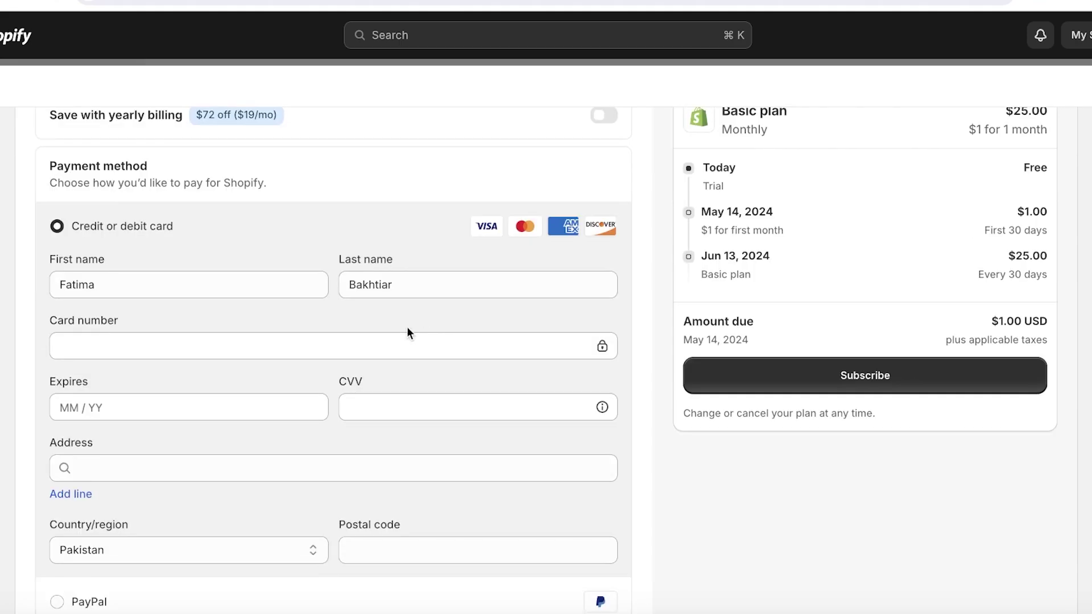
pyautogui.scroll(-1, 359, 325)
pyautogui.scroll(3, 357, 327)
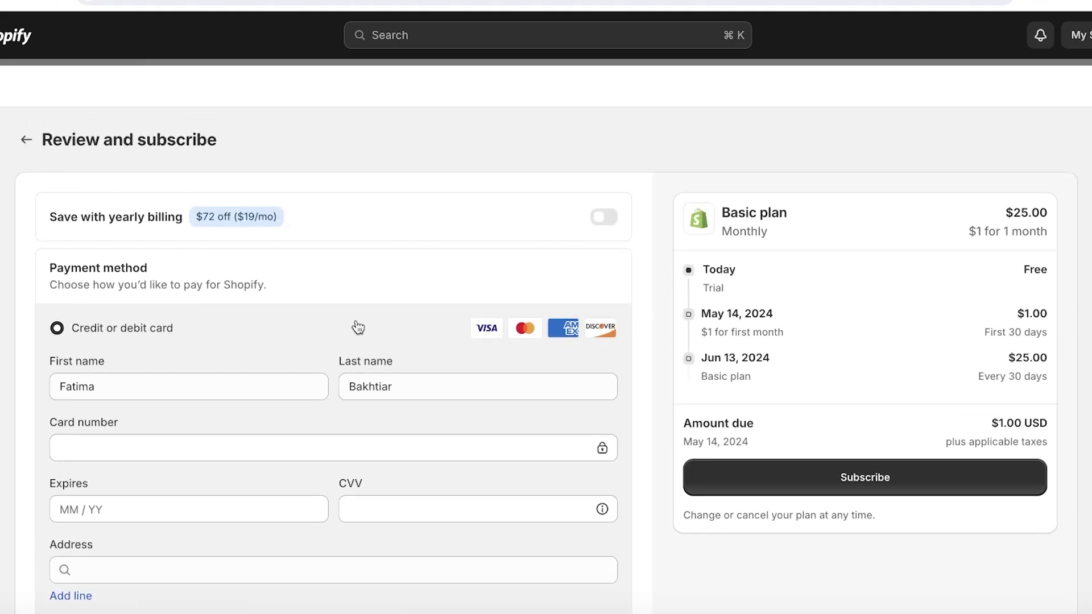
pyautogui.scroll(-4, 294, 274)
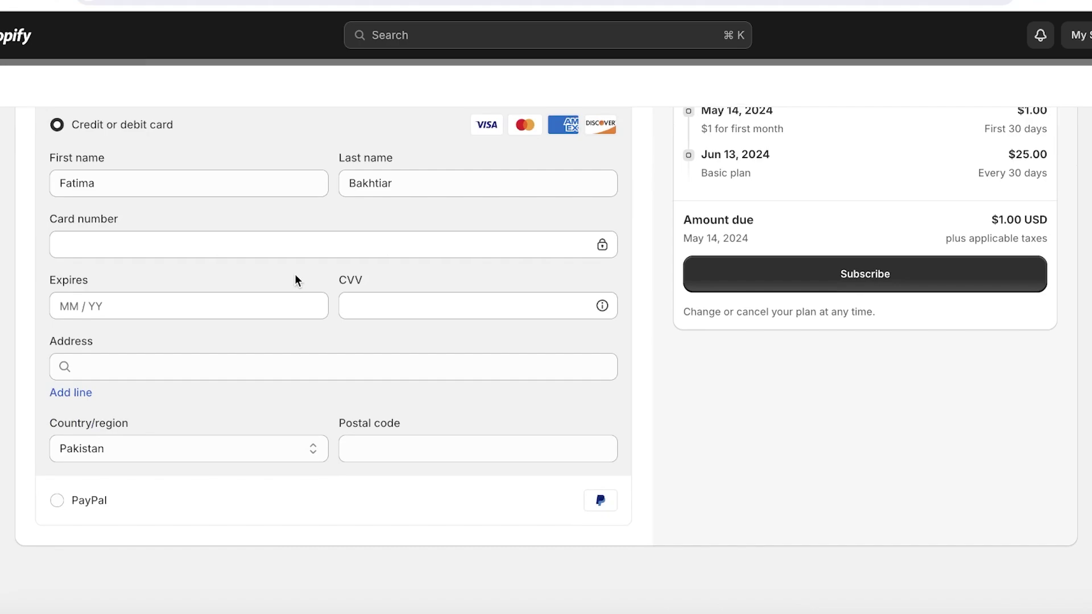
pyautogui.scroll(1, 249, 294)
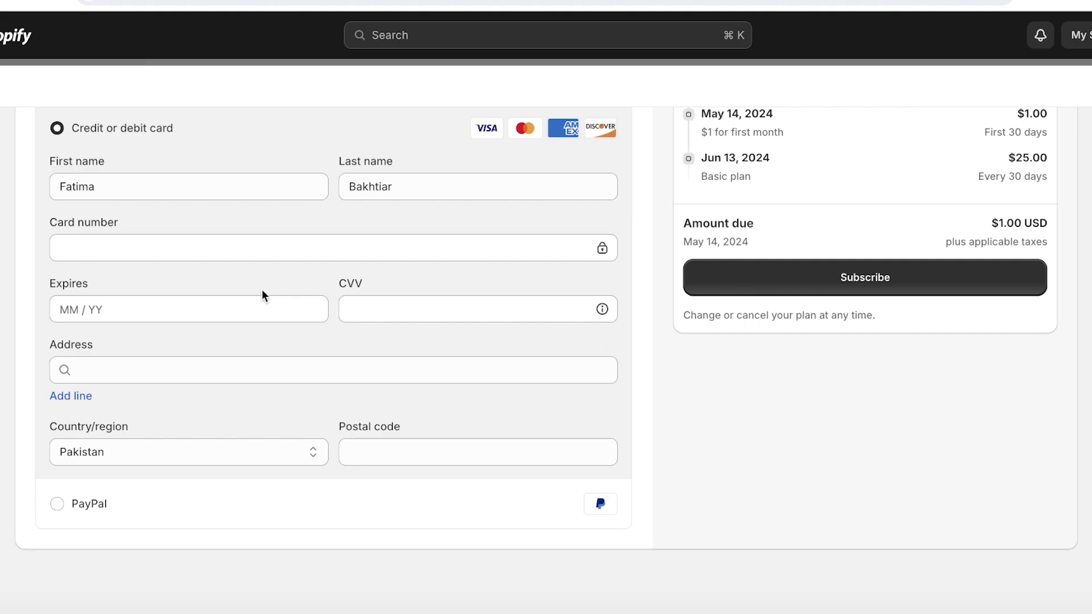
pyautogui.scroll(3, 265, 294)
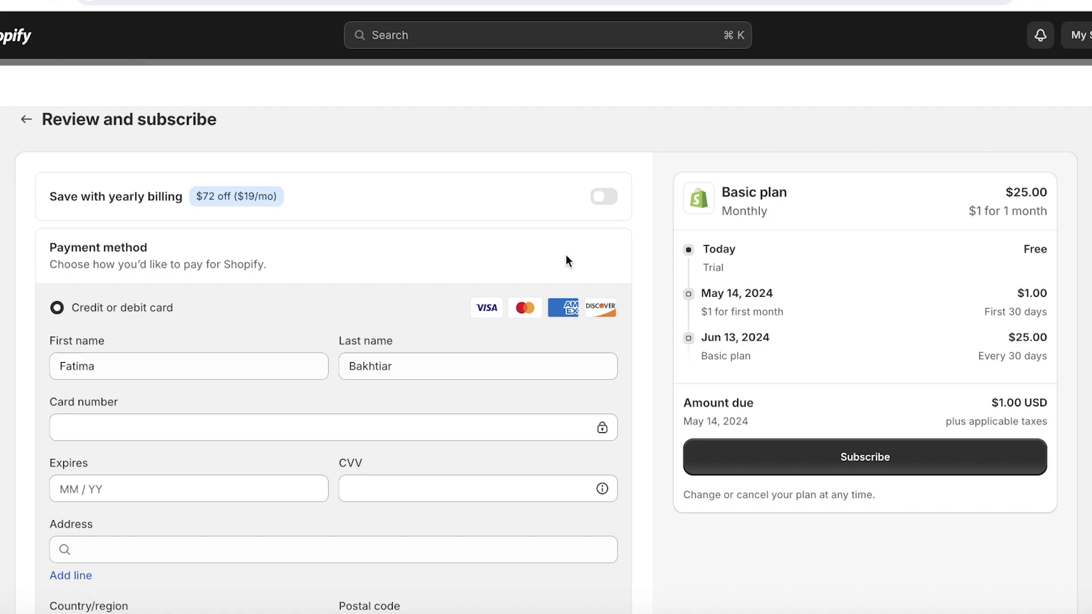
pyautogui.scroll(-3, 560, 261)
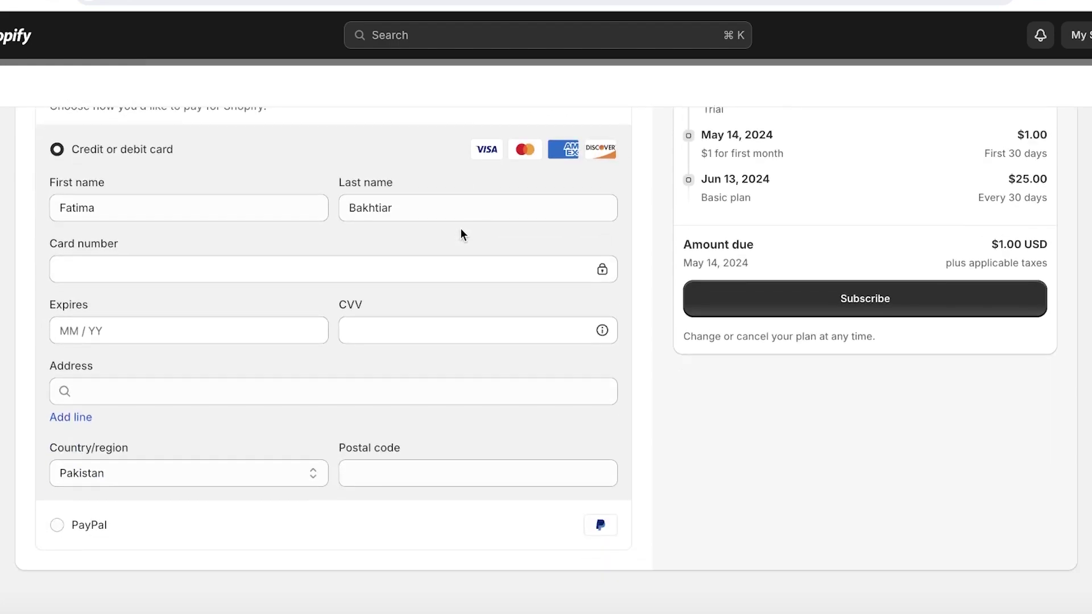
pyautogui.scroll(-1, 461, 233)
pyautogui.scroll(3, 457, 248)
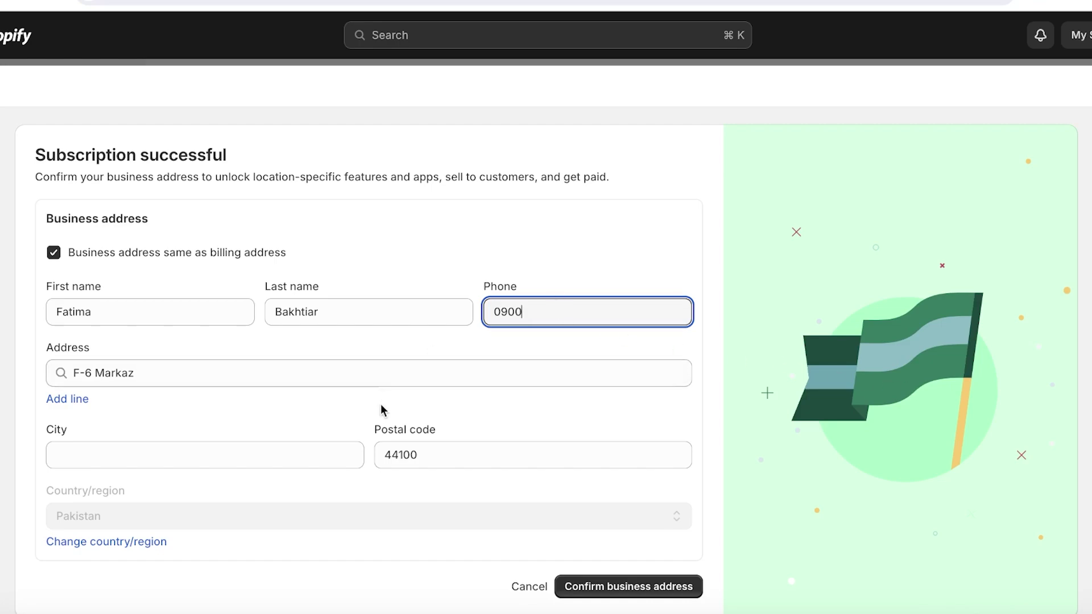
# Fill in the city, replace the postal code, and confirm the business address
pyautogui.click(212, 458)
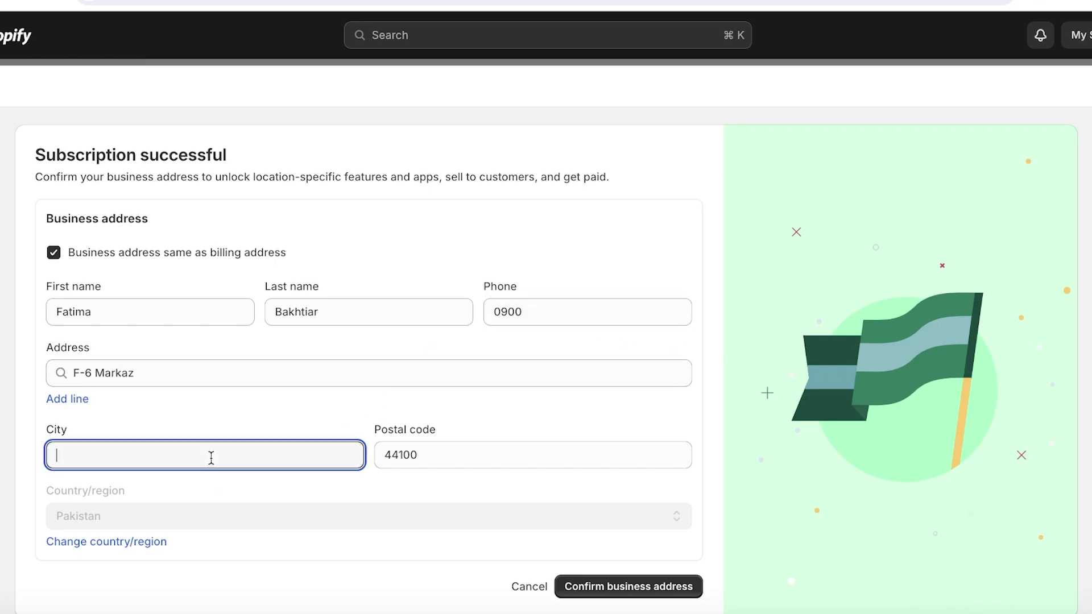
pyautogui.write('isl')
pyautogui.click(595, 586)
pyautogui.click(495, 393)
pyautogui.write('78601')
pyautogui.scroll(-3, 626, 503)
pyautogui.click(626, 502)
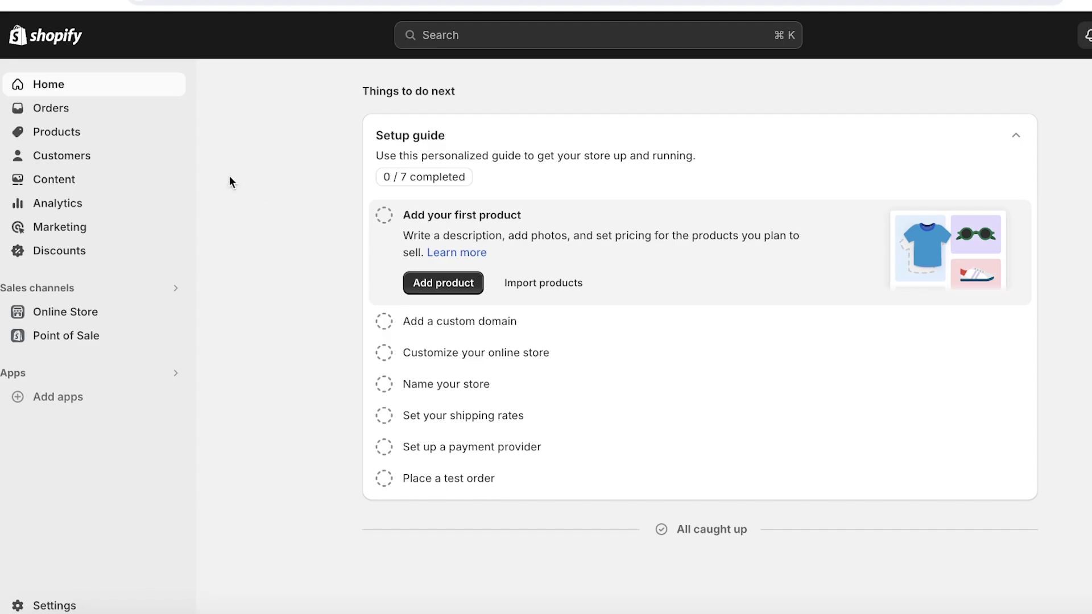
# Start a new product in the store's product list and title it "Scalp Scrub"
pyautogui.click(126, 134)
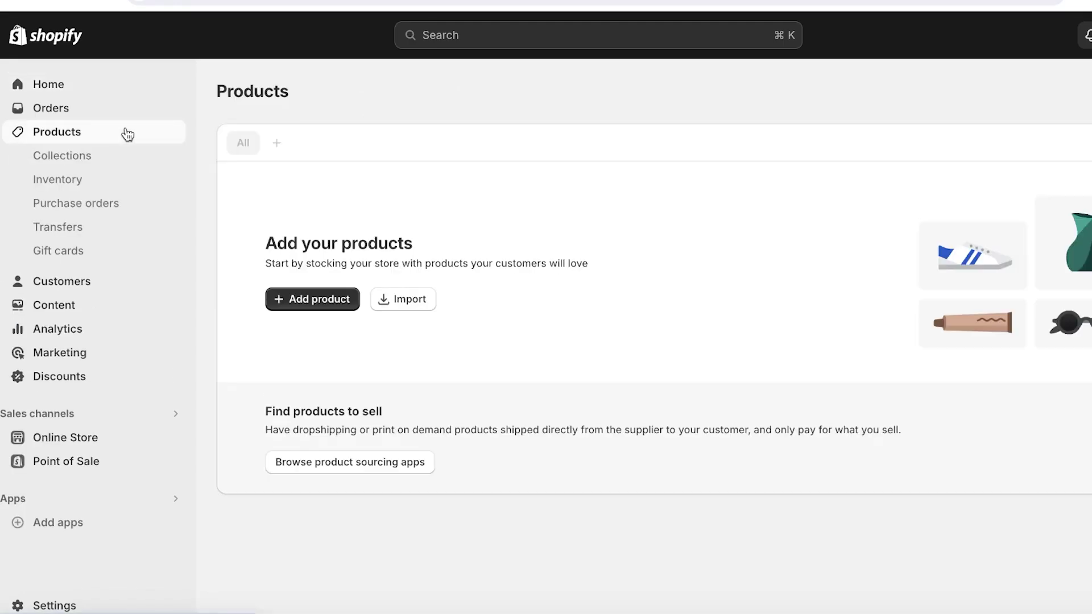
pyautogui.click(314, 302)
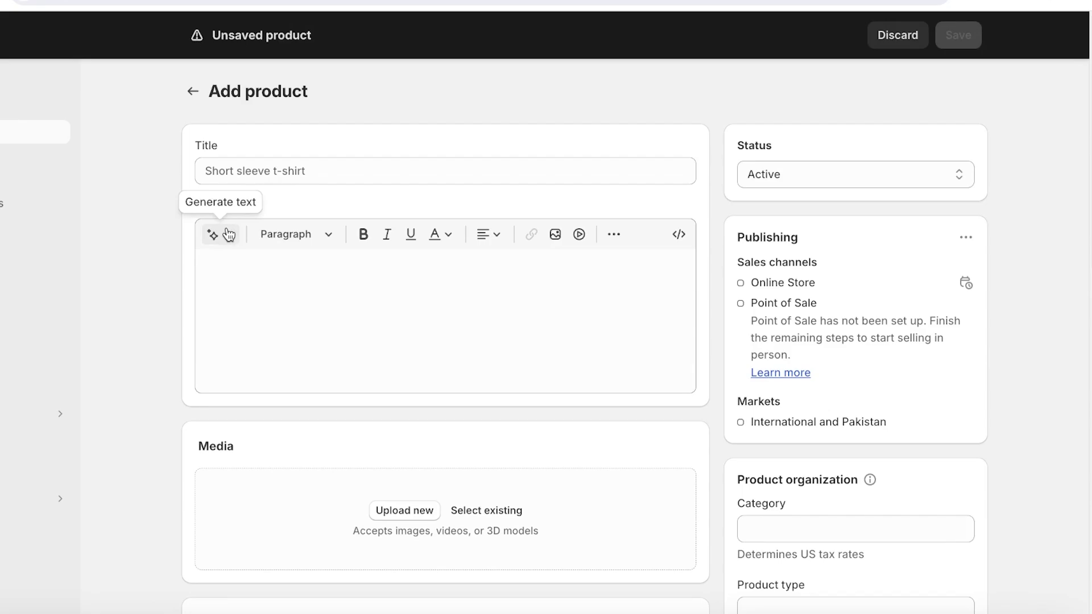
pyautogui.scroll(-10, 246, 152)
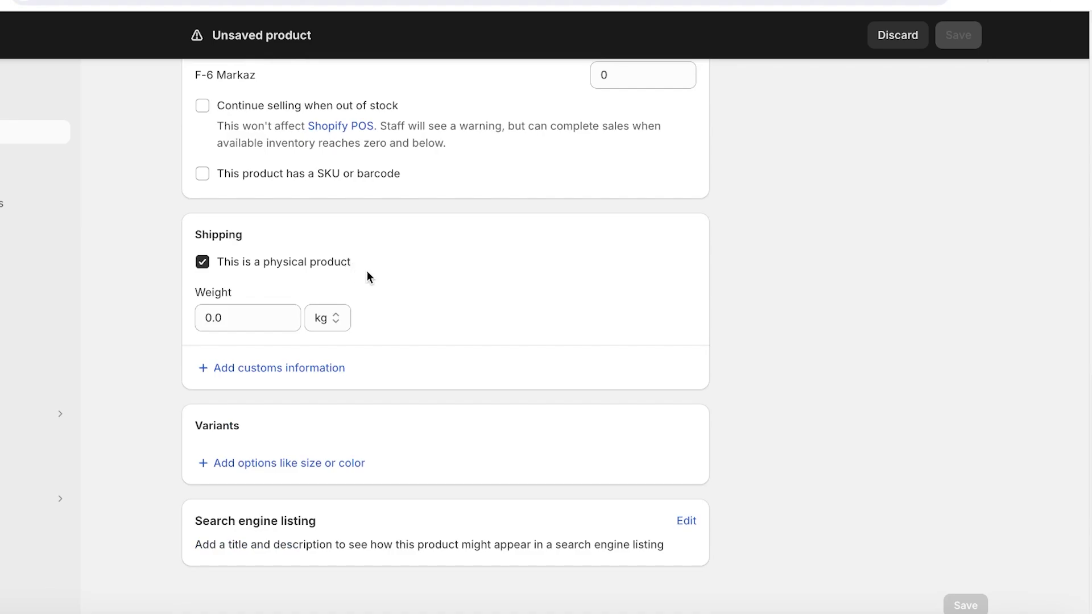
pyautogui.scroll(10, 364, 268)
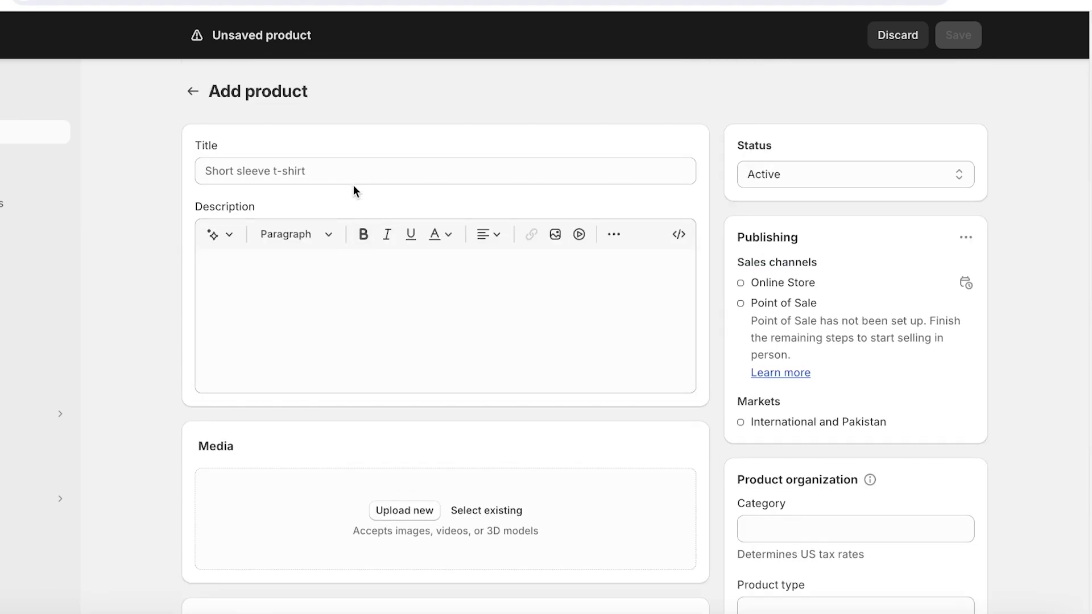
pyautogui.click(357, 171)
pyautogui.write('Sc')
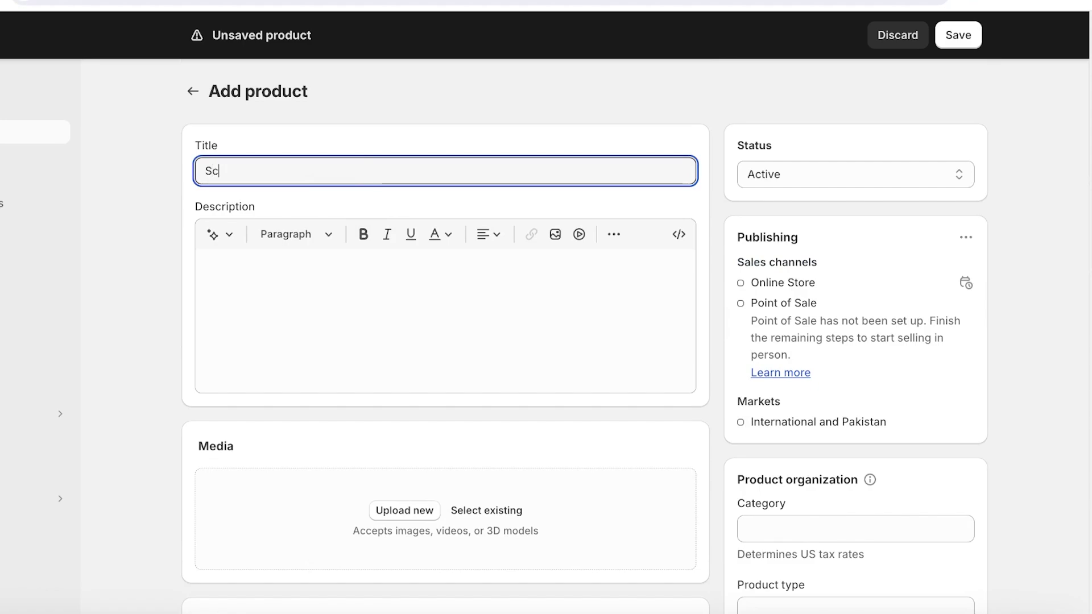
pyautogui.write('alp Scrub')
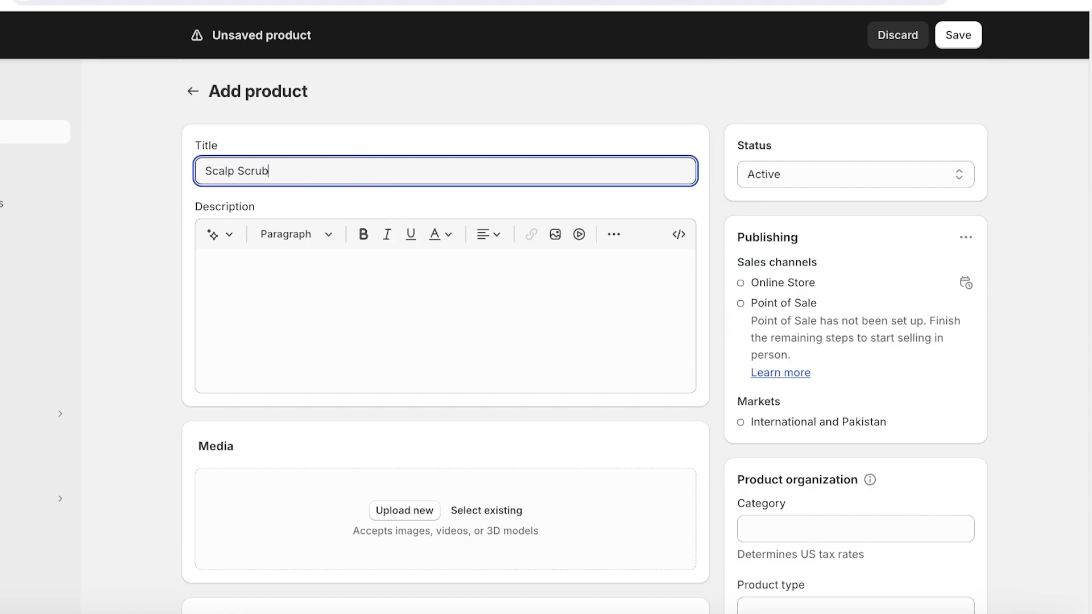
# Open the product description generator and enter the features and keywords "-silicone -scalp scrub -anti dandruff and stylish"
pyautogui.click(339, 291)
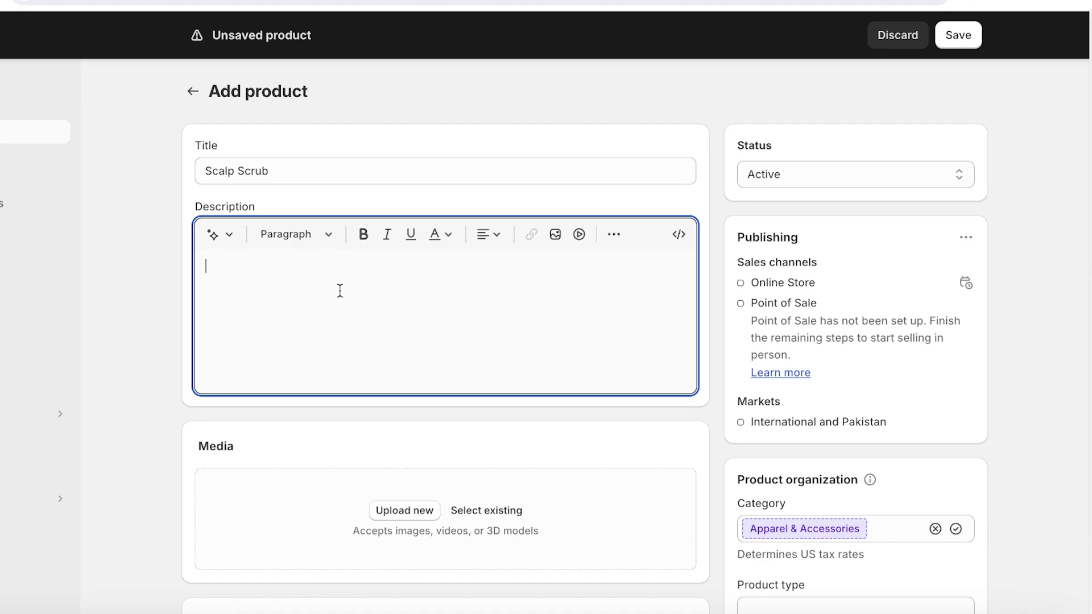
pyautogui.click(209, 243)
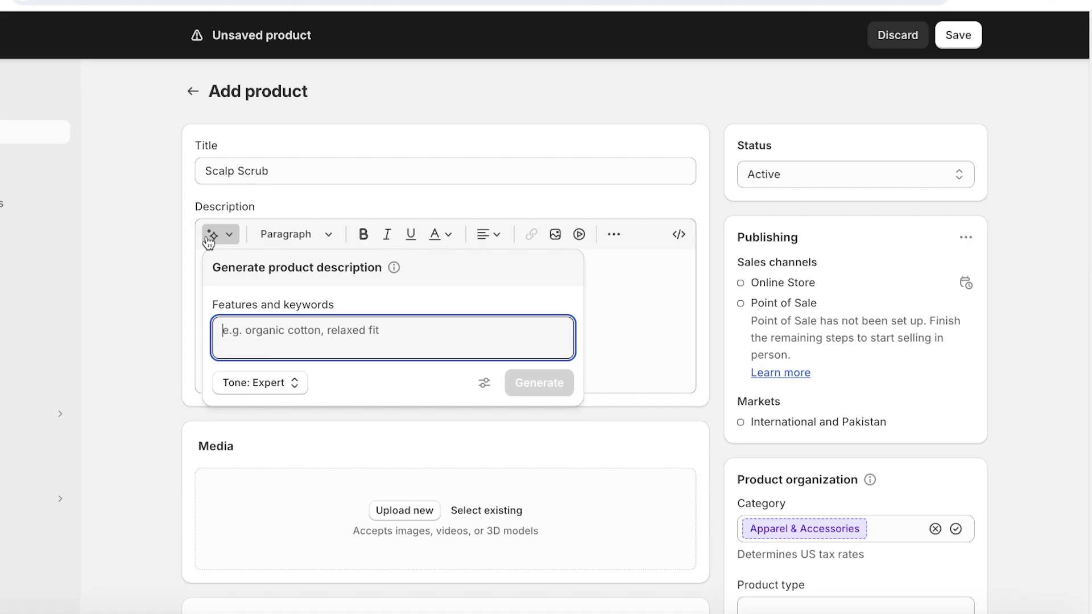
pyautogui.write('-silicone')
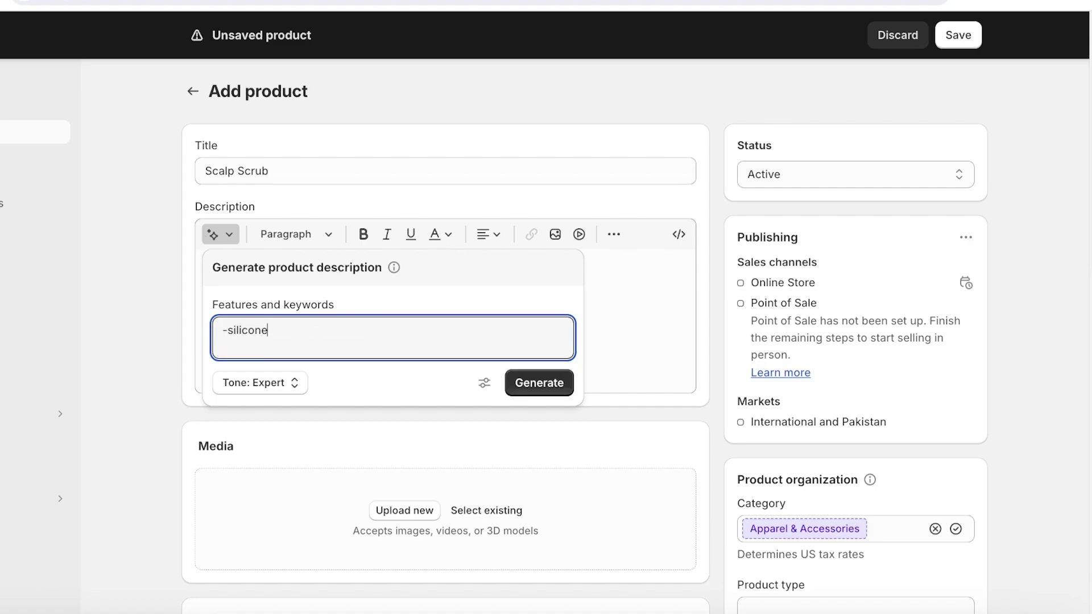
pyautogui.write(' -scl')
pyautogui.write('alp scrub -')
pyautogui.write('g')
pyautogui.press('BackSpace')
pyautogui.write('ke')
pyautogui.press('BackSpace')
pyautogui.press('BackSpace')
pyautogui.write('anti dandruff and sty')
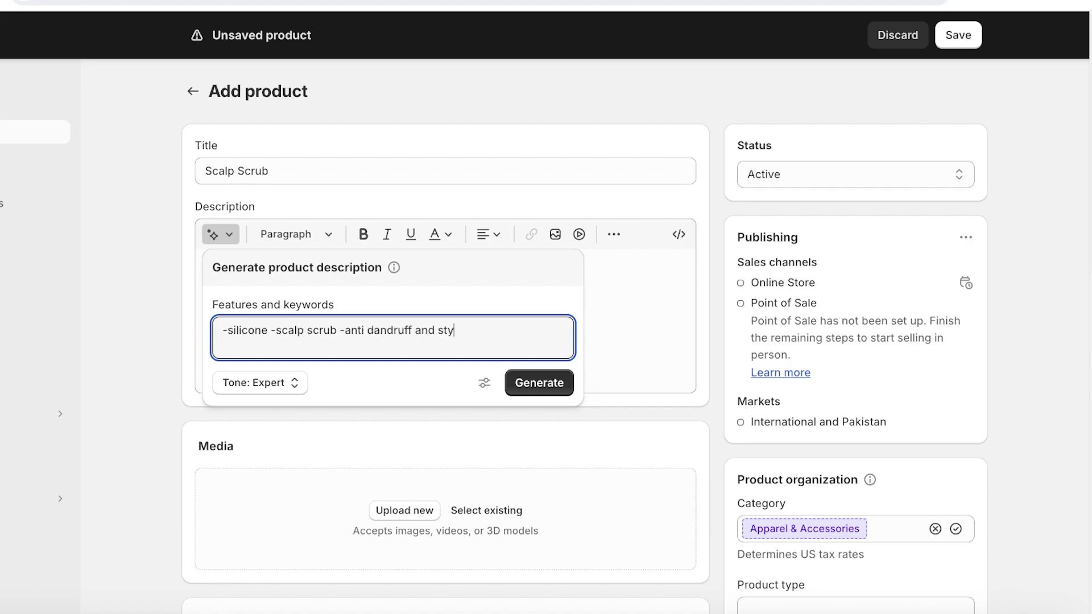
pyautogui.write('lish')
pyautogui.press('Return')
# Set the description tone to Playful, generate the product description and keep the generated text
pyautogui.click(270, 393)
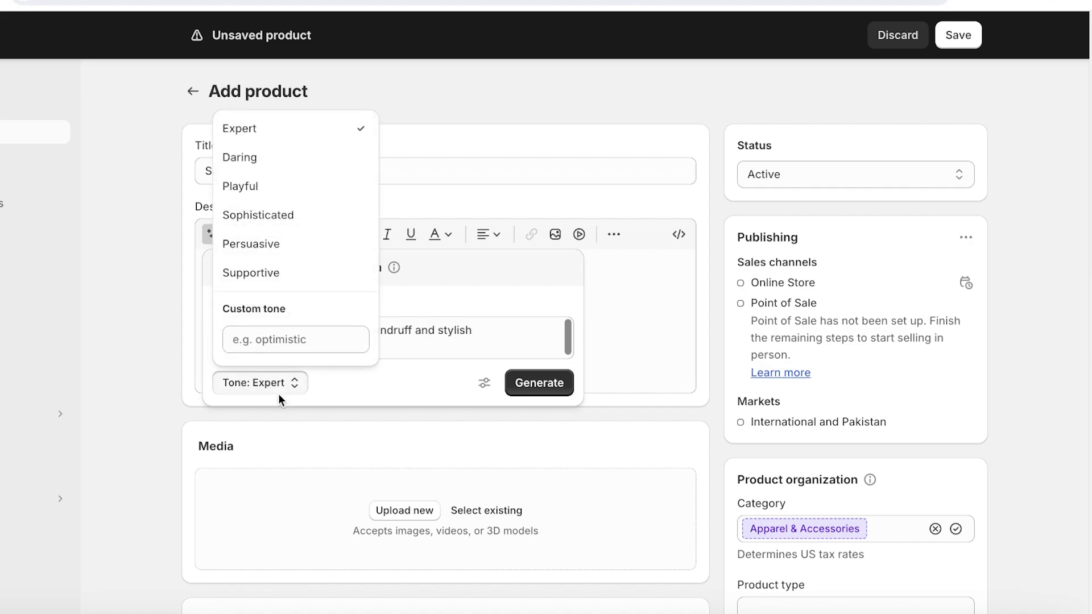
pyautogui.click(258, 338)
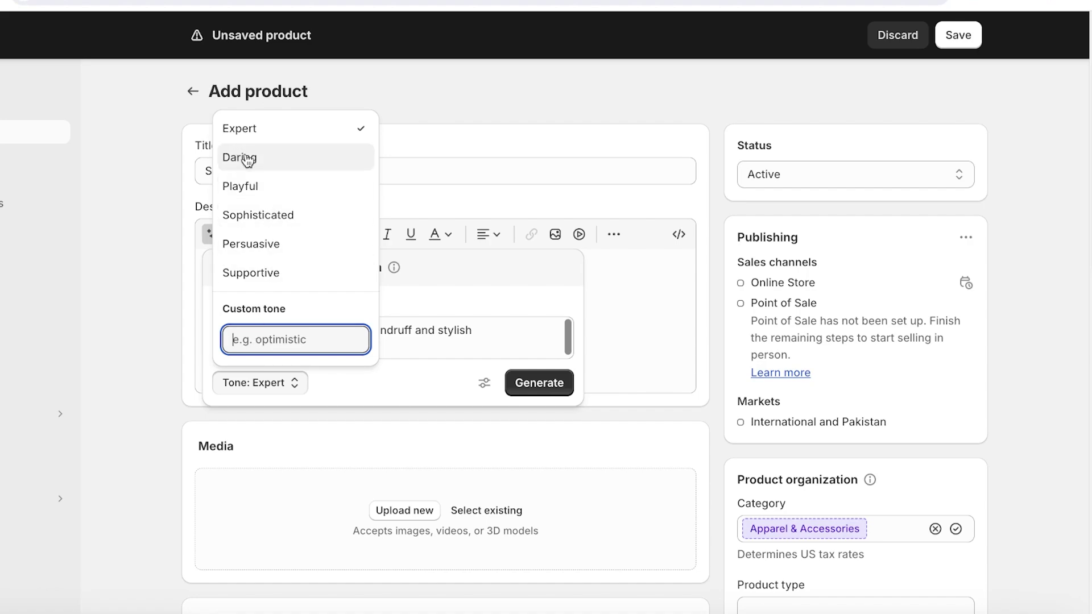
pyautogui.click(256, 188)
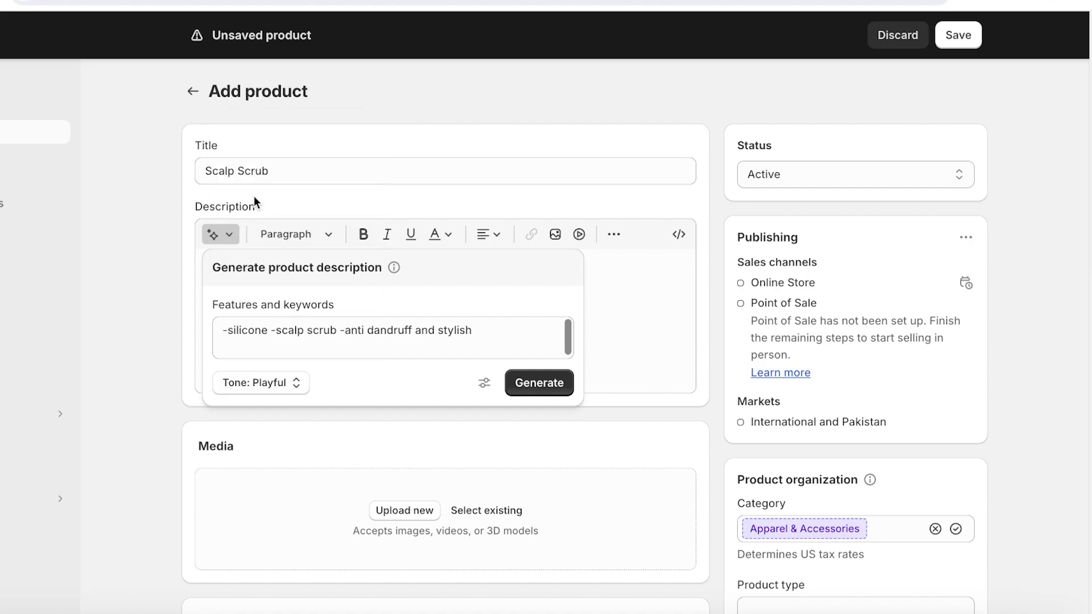
pyautogui.click(532, 385)
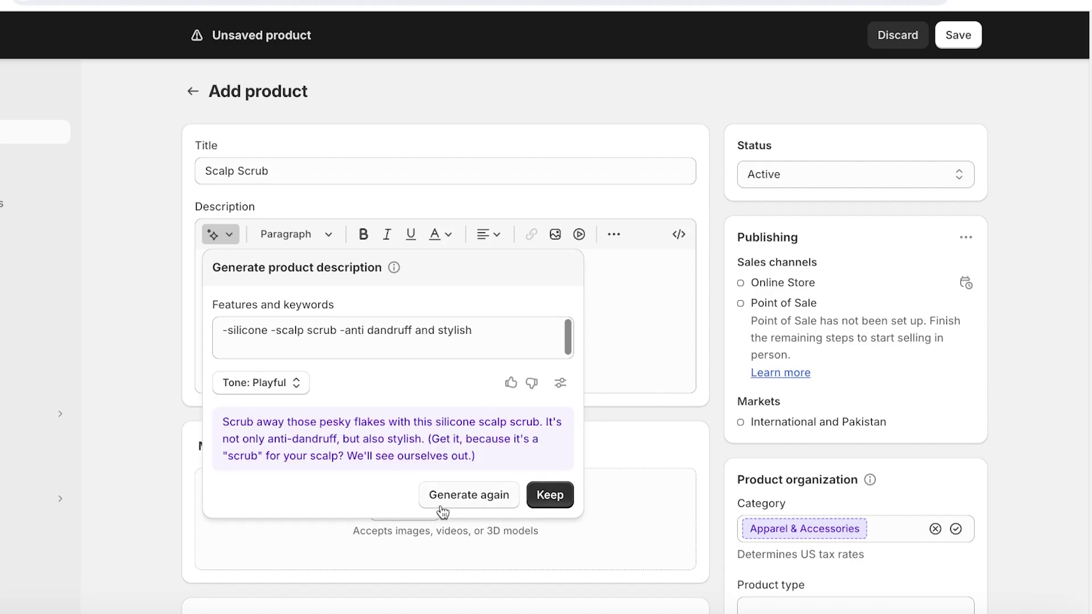
pyautogui.click(552, 496)
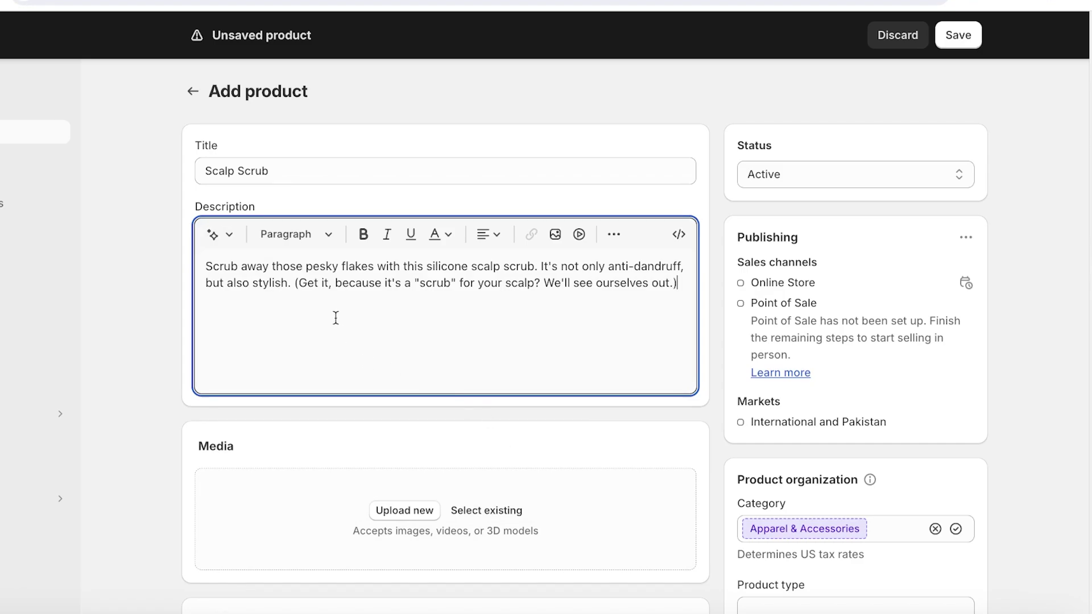
# Upload all nine .webp images from the "one product" folder to the product's media
pyautogui.scroll(-1, 335, 331)
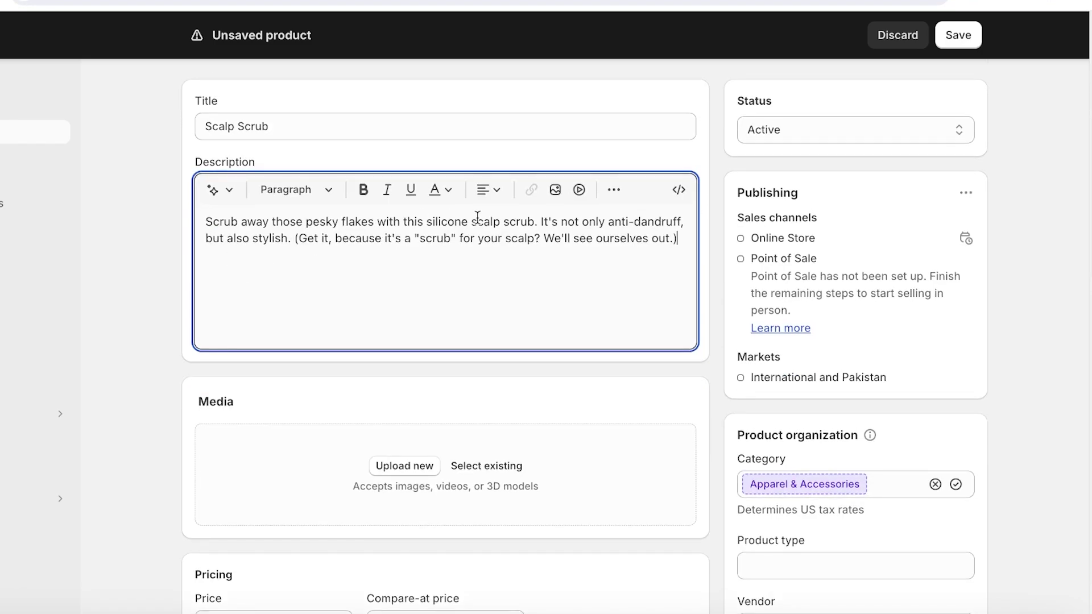
pyautogui.scroll(-5, 432, 271)
pyautogui.scroll(1, 280, 180)
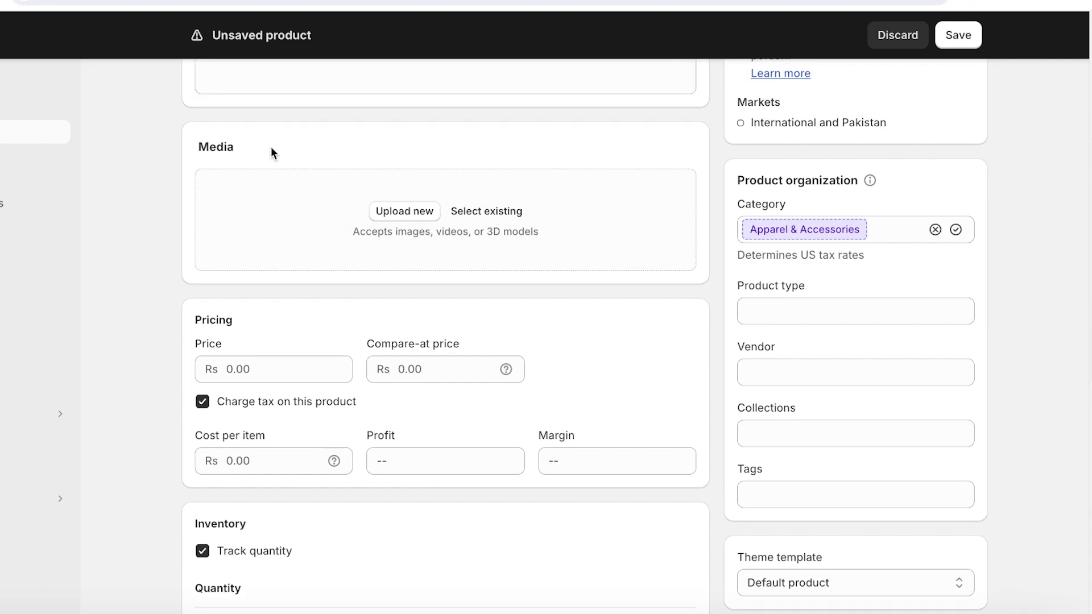
pyautogui.click(380, 216)
pyautogui.click(216, 204)
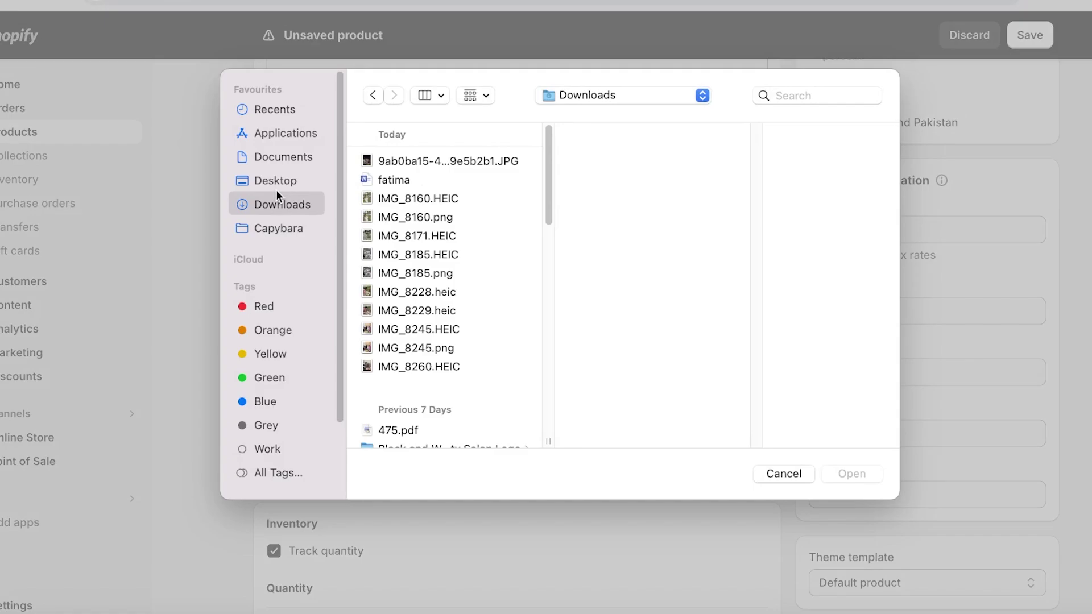
pyautogui.click(280, 183)
pyautogui.scroll(-5, 408, 247)
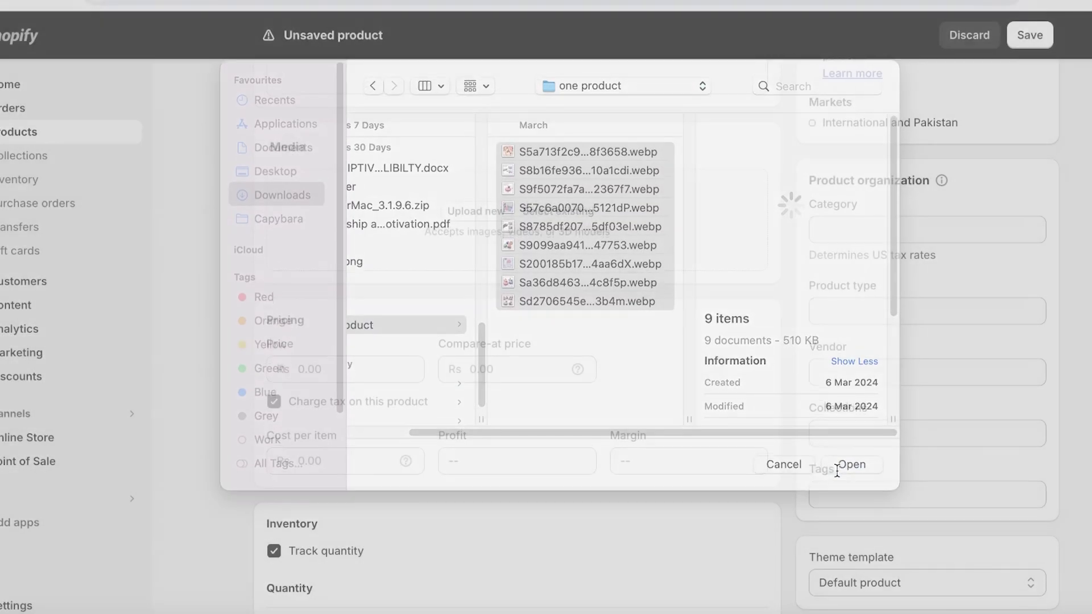
pyautogui.click(852, 473)
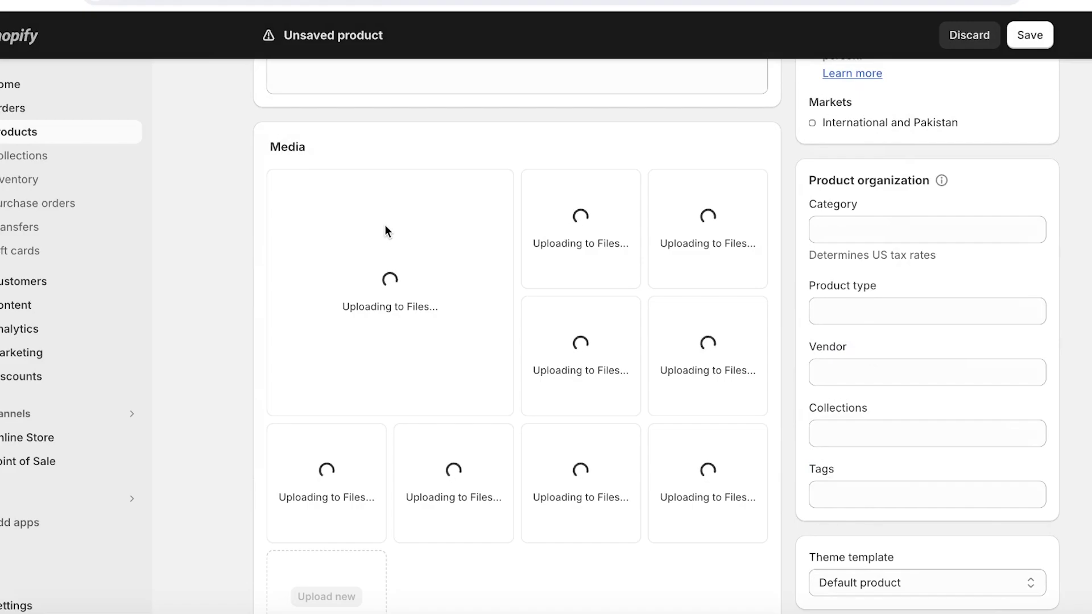
# Make the image of four round scrubbers on a white towel the first product image
pyautogui.scroll(-1, 388, 233)
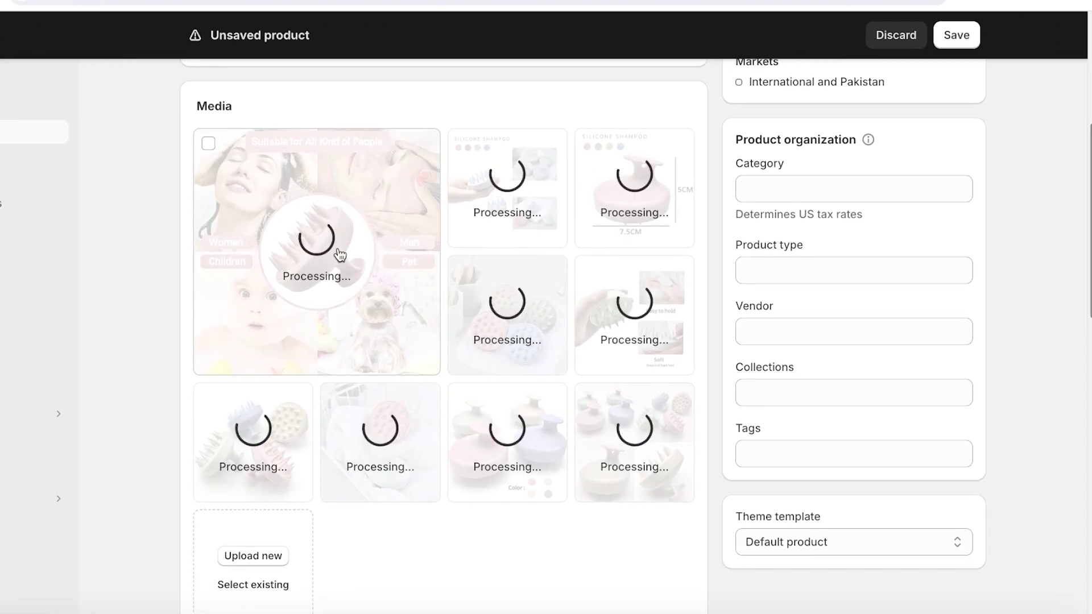
pyautogui.scroll(-4, 317, 262)
pyautogui.scroll(4, 317, 262)
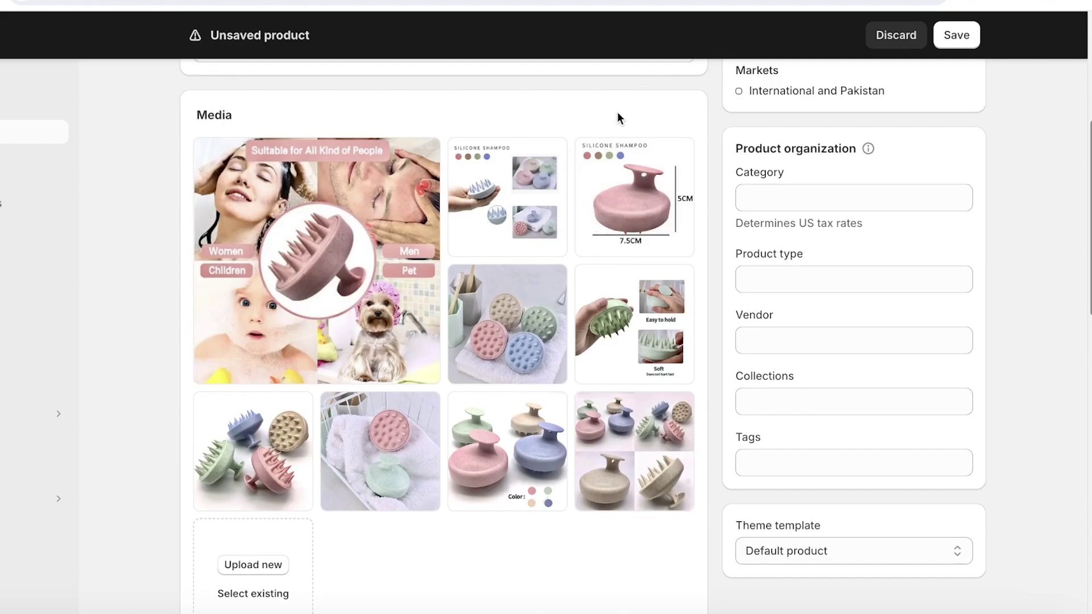
pyautogui.moveTo(551, 281); pyautogui.dragTo(602, 304)
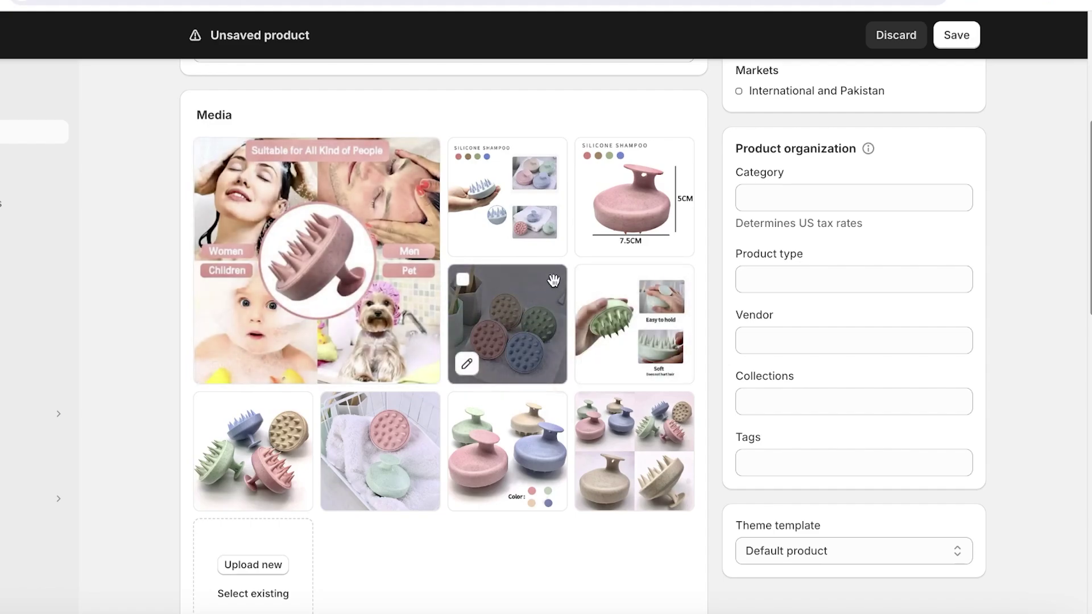
pyautogui.moveTo(555, 284); pyautogui.dragTo(303, 161)
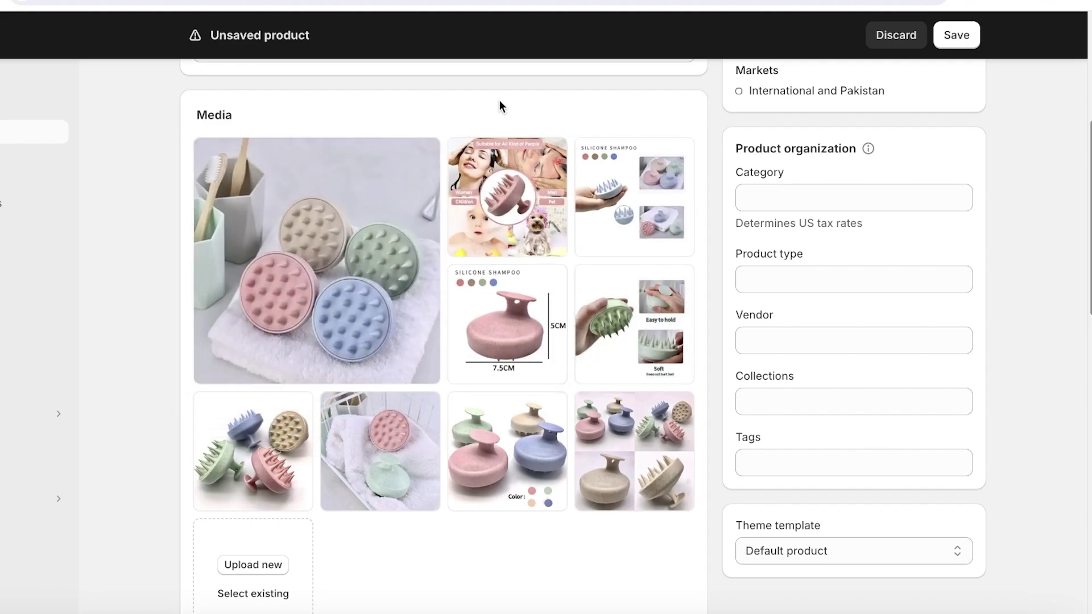
# Reorder the media so the colour-options image is second and the pink and green scrubbers in a basket are fourth
pyautogui.scroll(-3, 268, 276)
pyautogui.scroll(6, 676, 252)
pyautogui.scroll(-8, 282, 188)
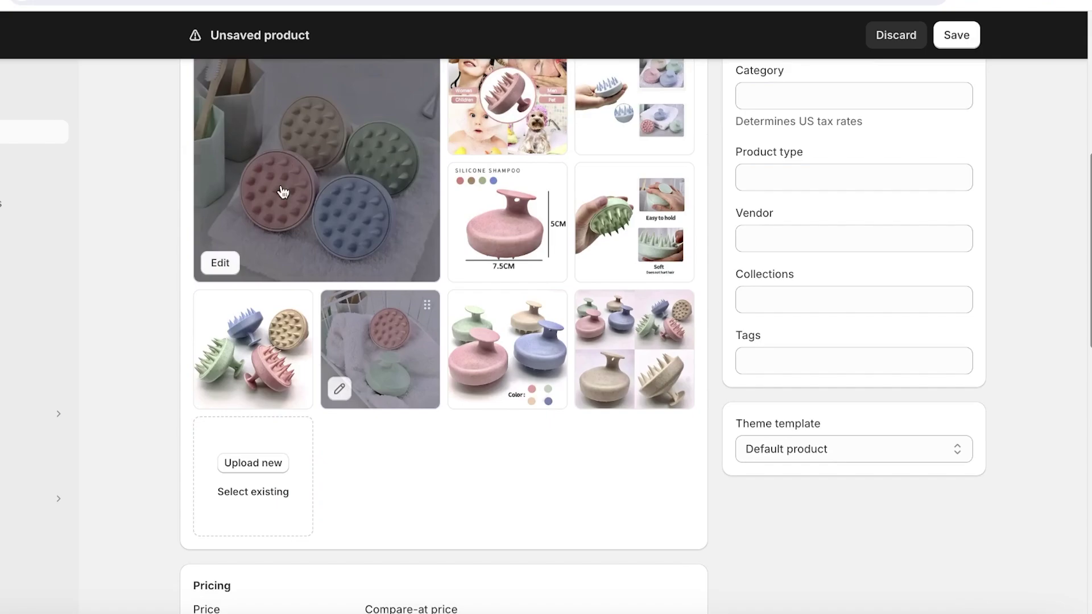
pyautogui.scroll(6, 178, 275)
pyautogui.scroll(-4, 178, 276)
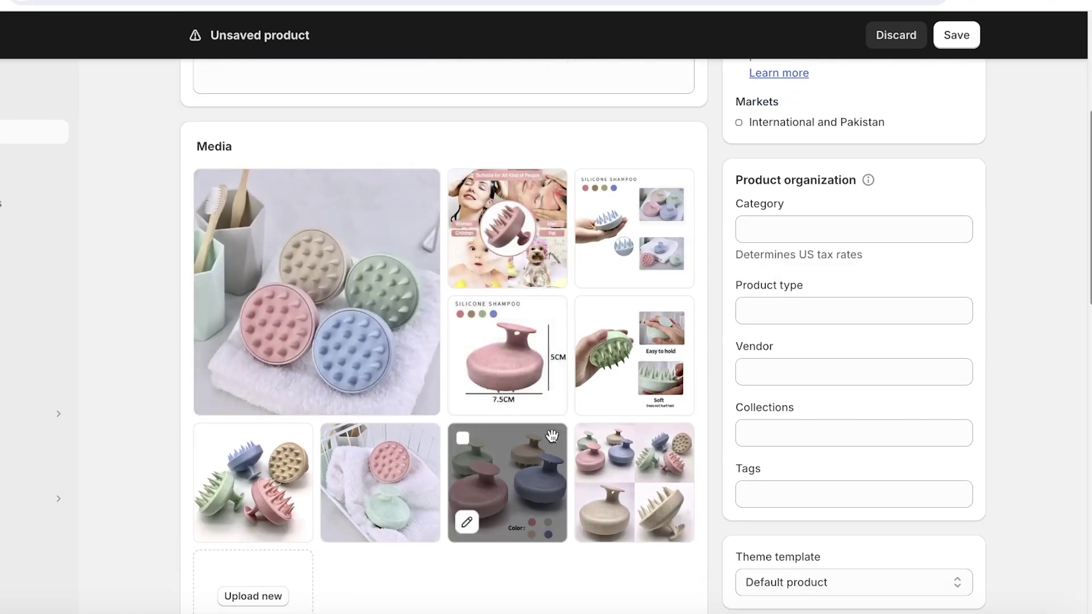
pyautogui.moveTo(507, 484); pyautogui.dragTo(469, 276)
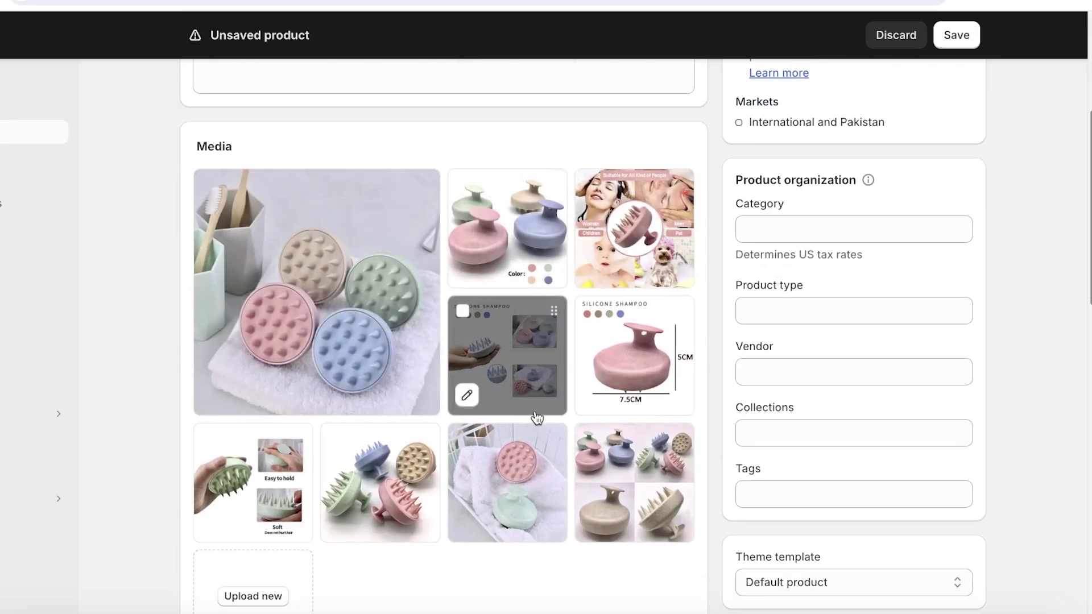
pyautogui.moveTo(552, 442); pyautogui.dragTo(538, 341)
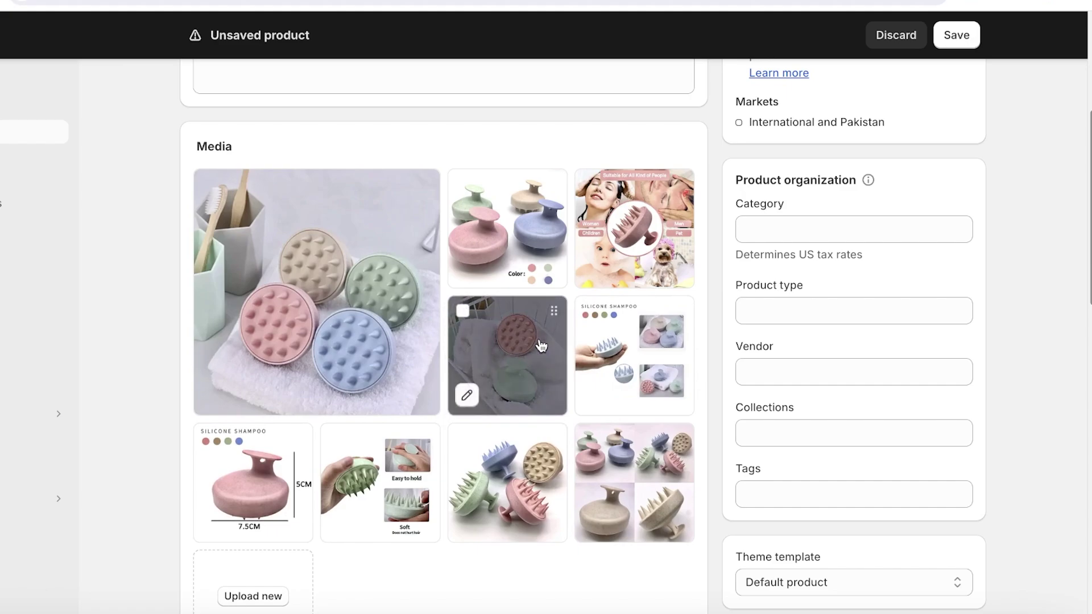
# Set the product's price to Rs 20 and its compare-at price to Rs 30
pyautogui.scroll(-8, 449, 254)
pyautogui.click(271, 282)
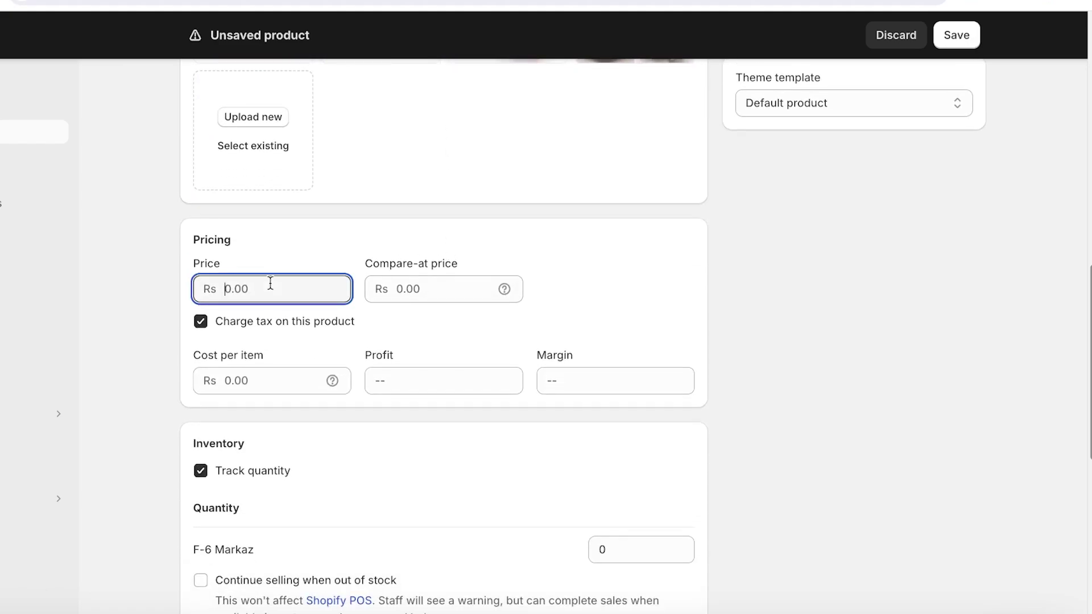
pyautogui.write('20')
pyautogui.click(445, 284)
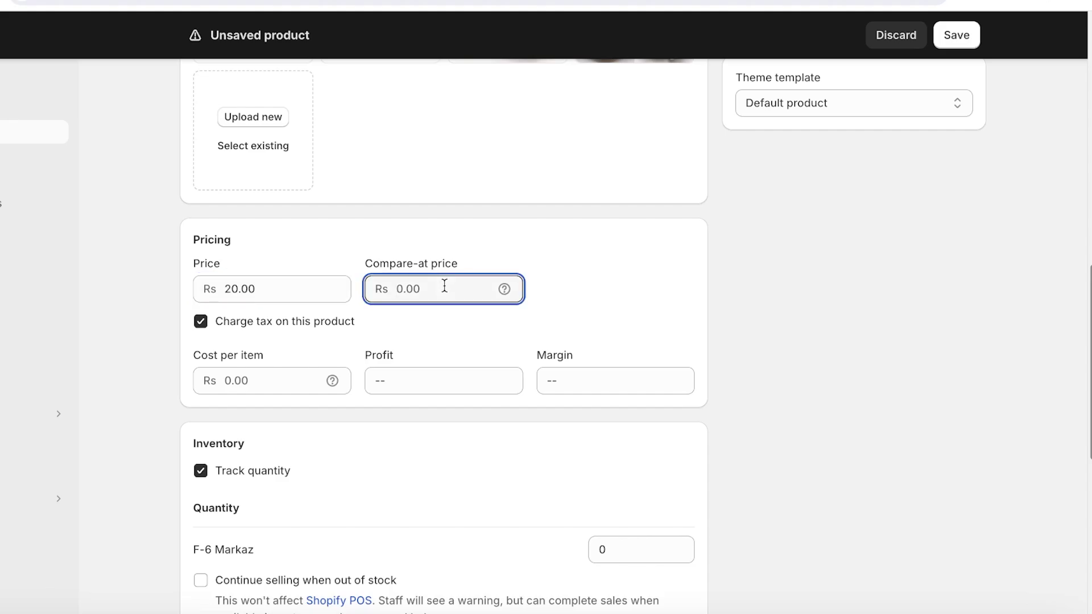
pyautogui.write('15')
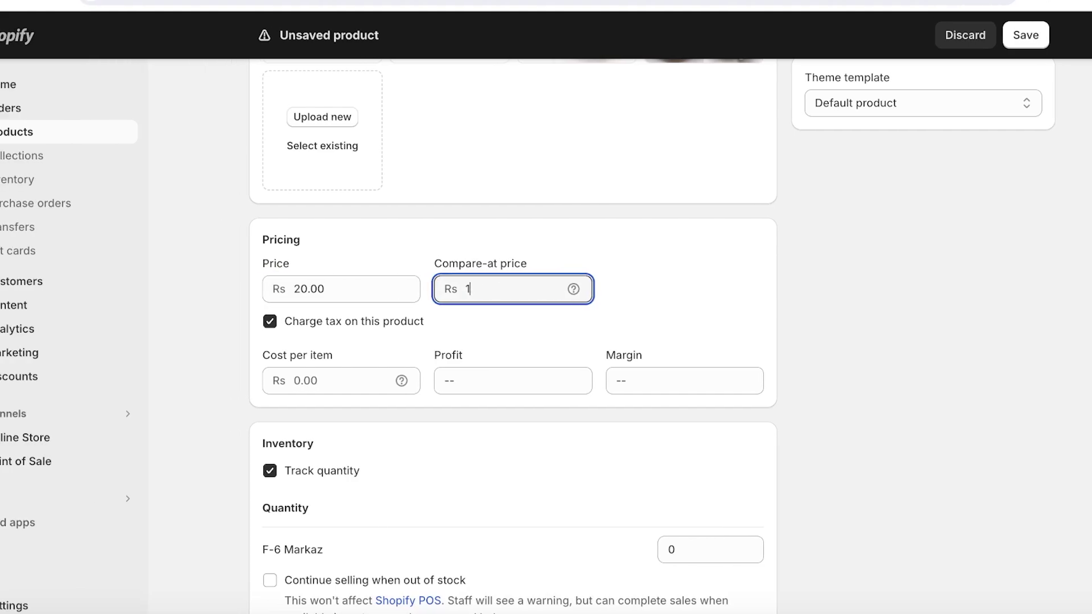
pyautogui.press('BackSpace')
pyautogui.press('BackSpace')
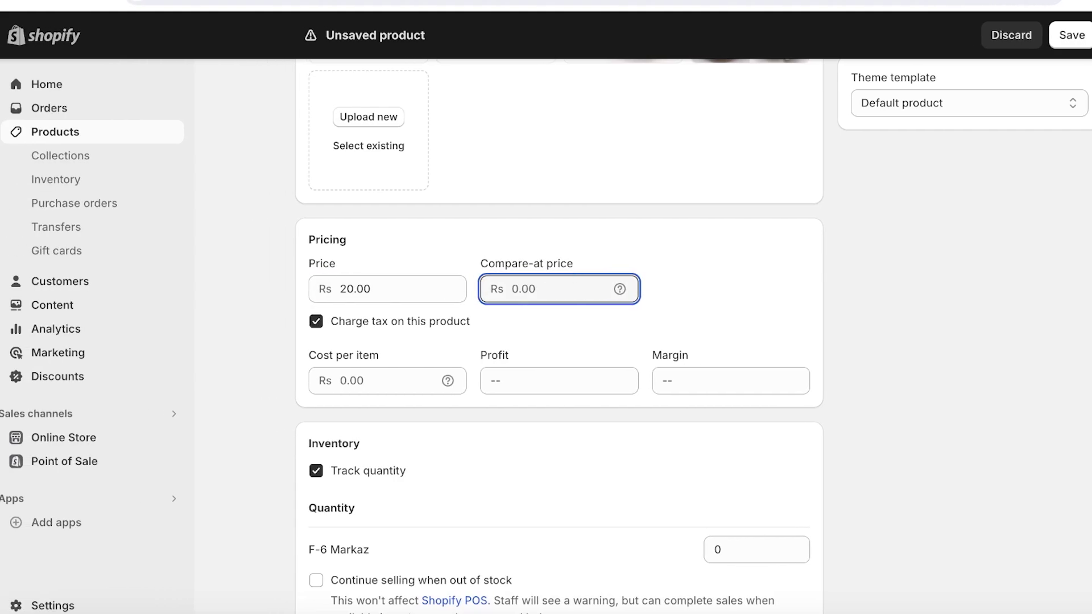
pyautogui.write('30')
pyautogui.click(626, 229)
# Set the product's cost per item to Rs 10
pyautogui.scroll(-2, 602, 230)
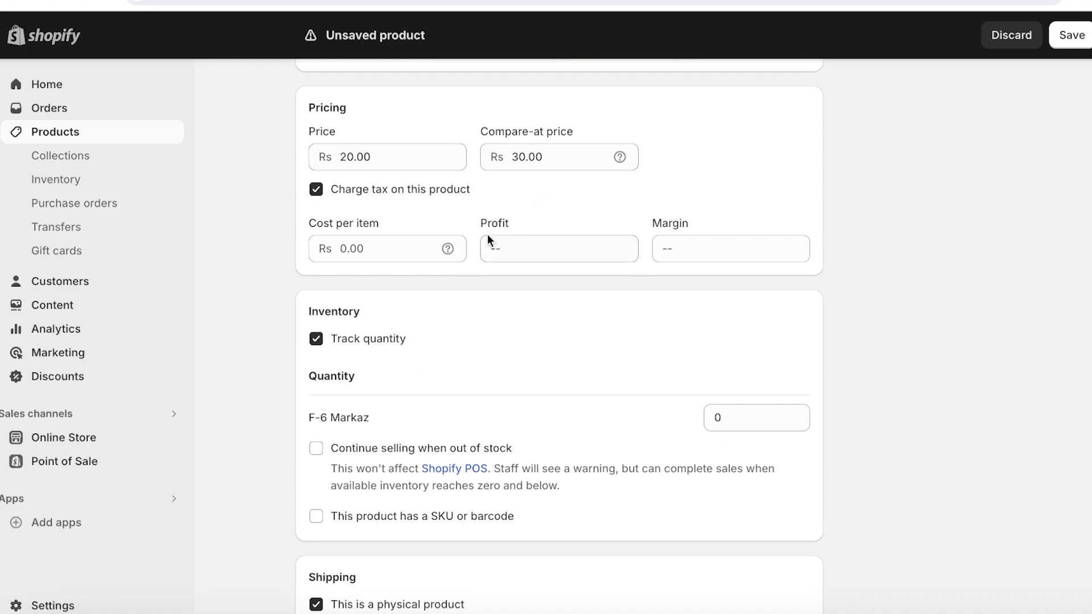
pyautogui.click(394, 256)
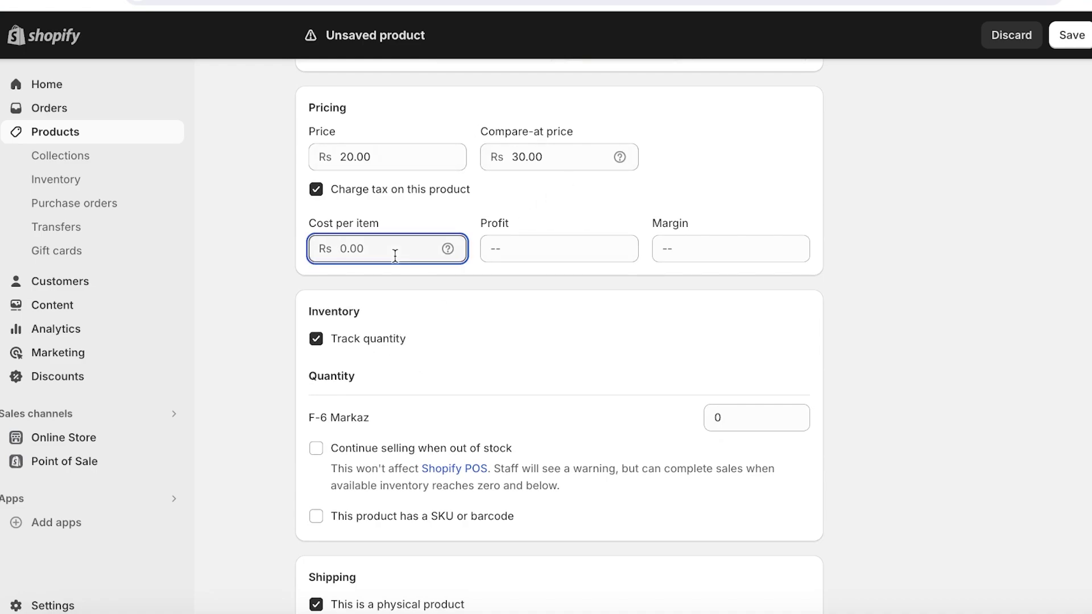
pyautogui.write('10')
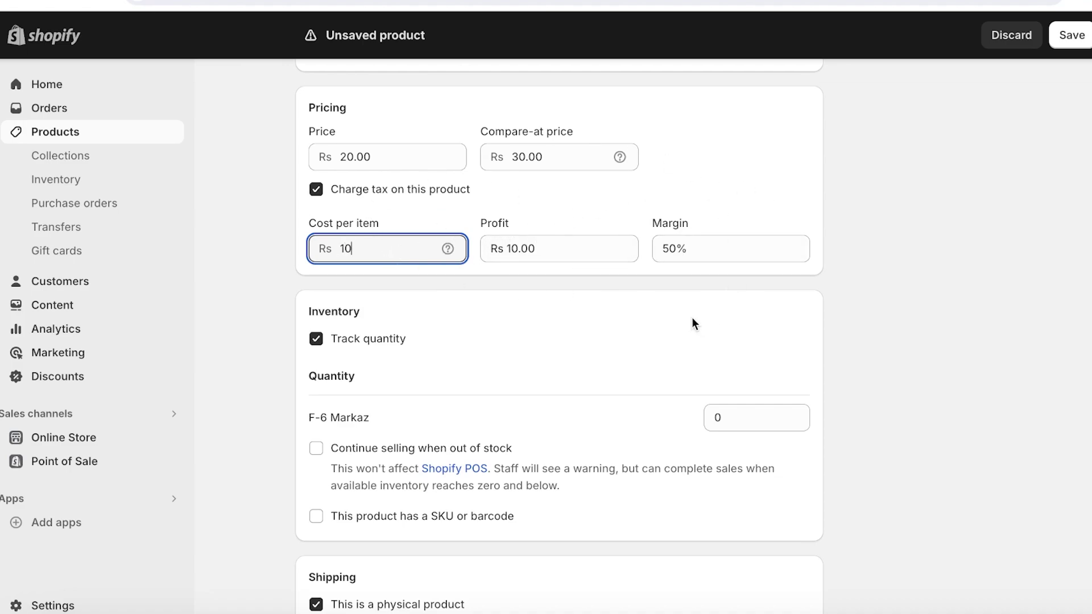
# Set the inventory quantity at the F-6 Markaz location to 1000
pyautogui.scroll(-1, 692, 318)
pyautogui.scroll(-2, 693, 323)
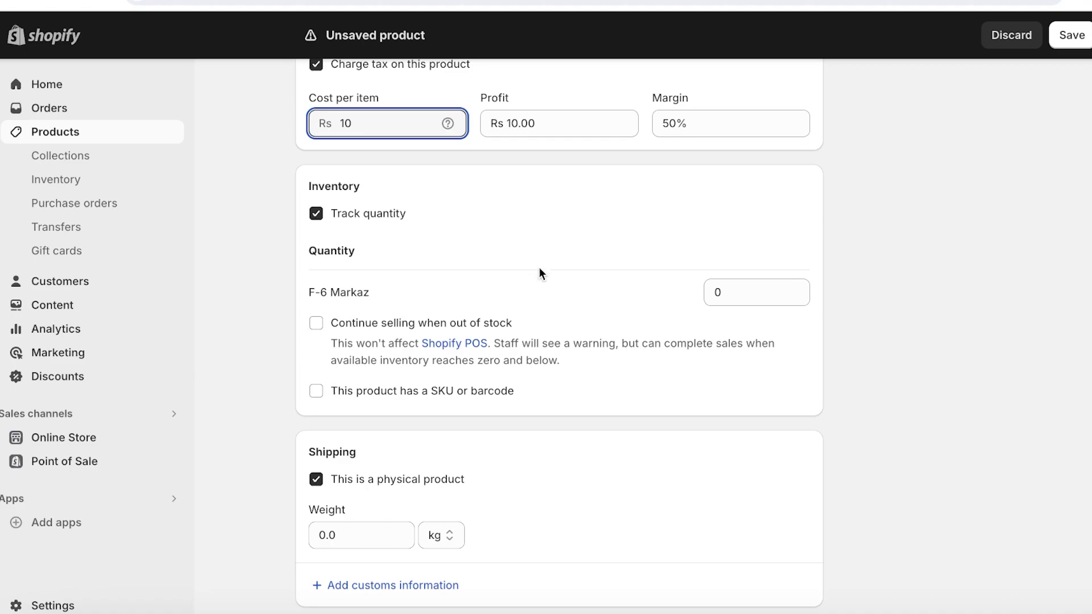
pyautogui.click(757, 291)
pyautogui.write('1000')
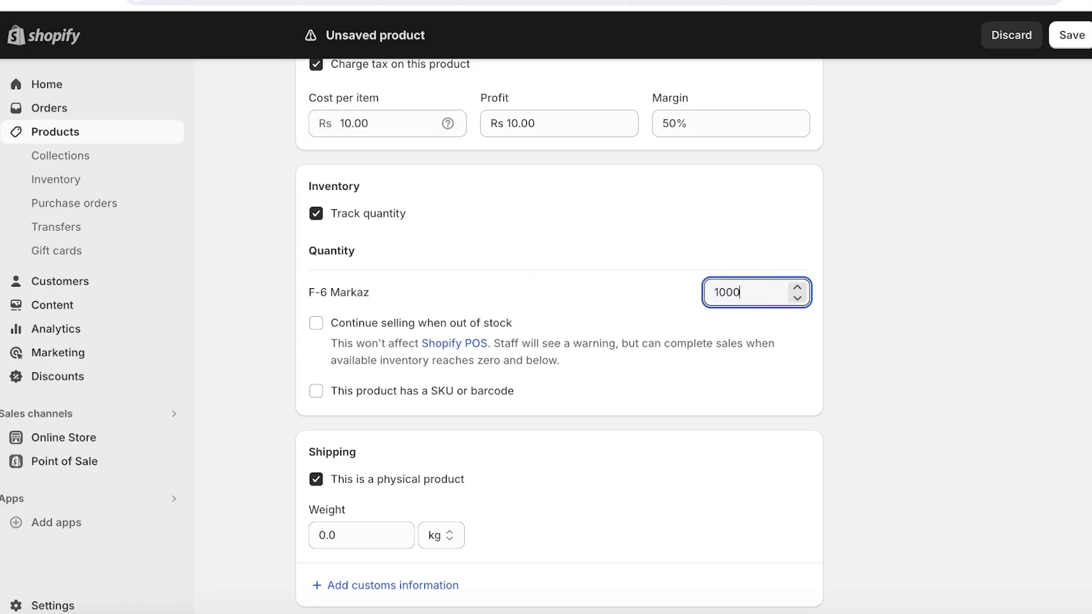
pyautogui.click(699, 252)
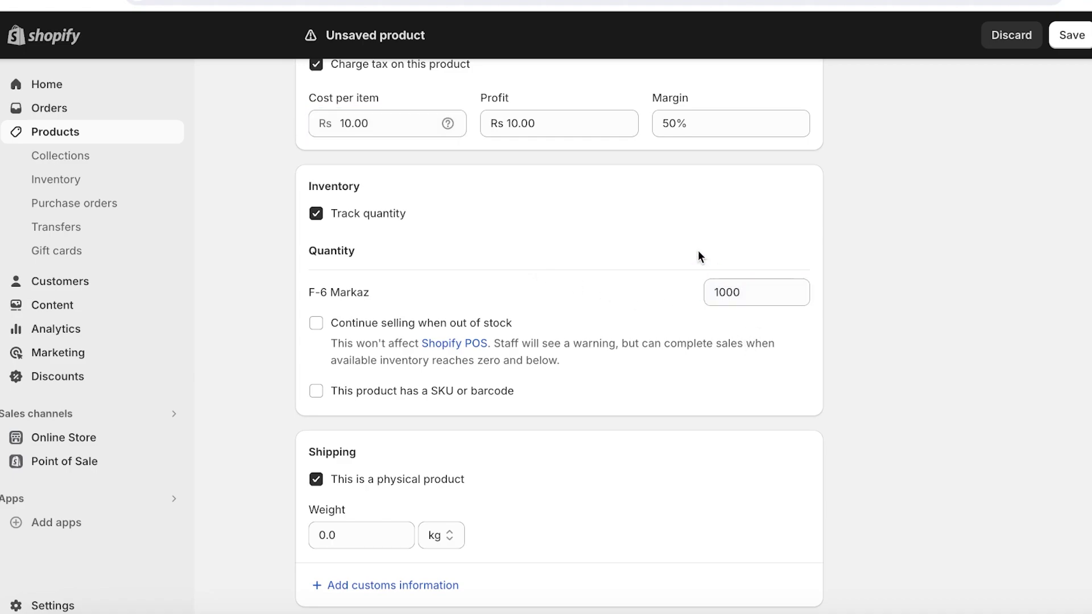
# Set the product's shipping weight to 0.5 kg
pyautogui.scroll(-3, 571, 322)
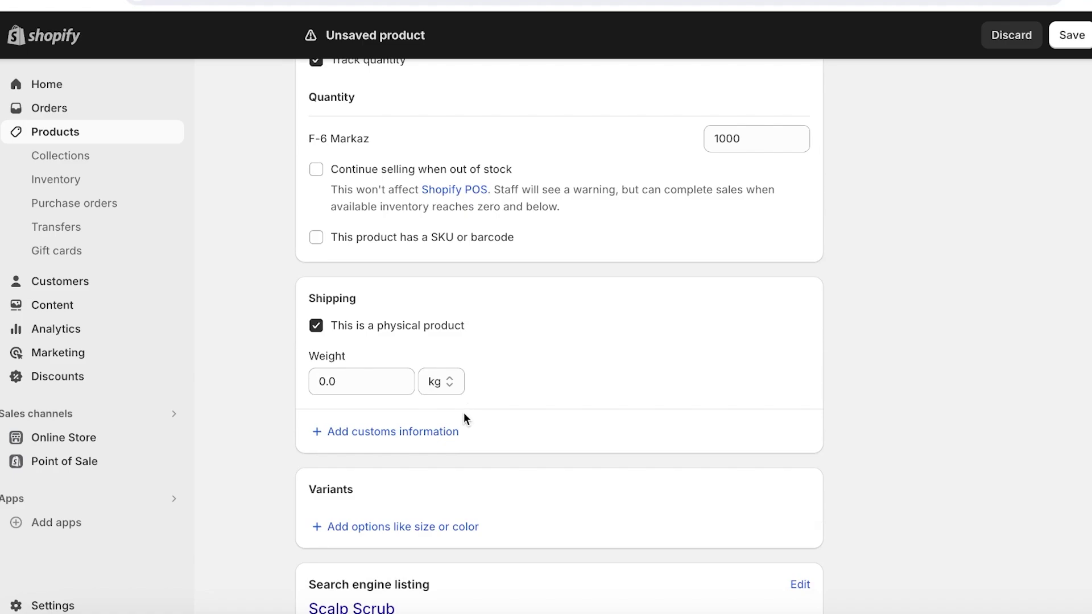
pyautogui.click(387, 374)
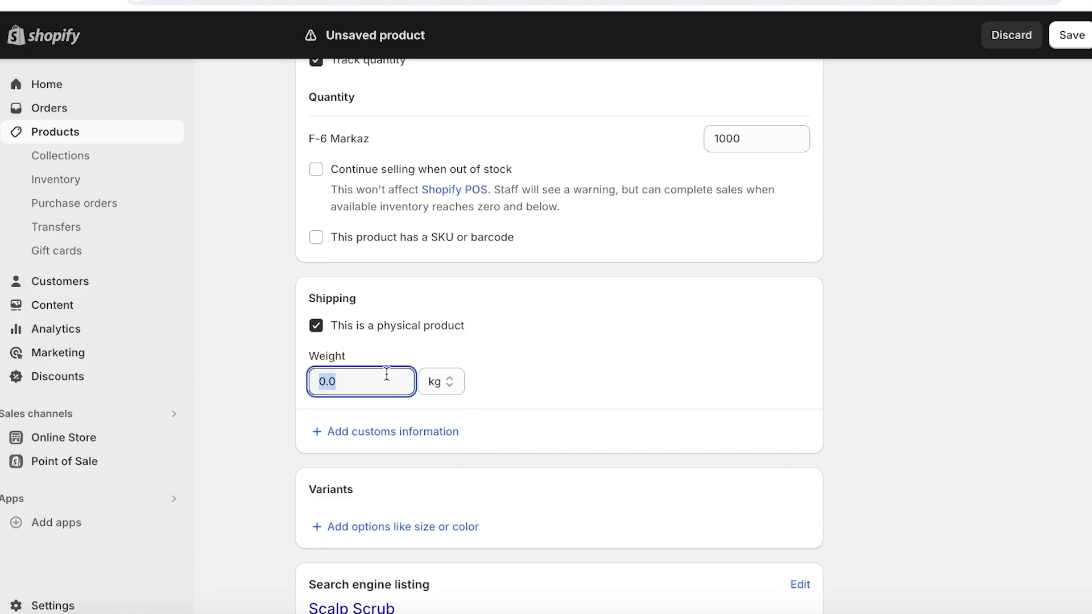
pyautogui.press('BackSpace')
pyautogui.write('0.5')
pyautogui.click(492, 366)
pyautogui.scroll(-2, 518, 387)
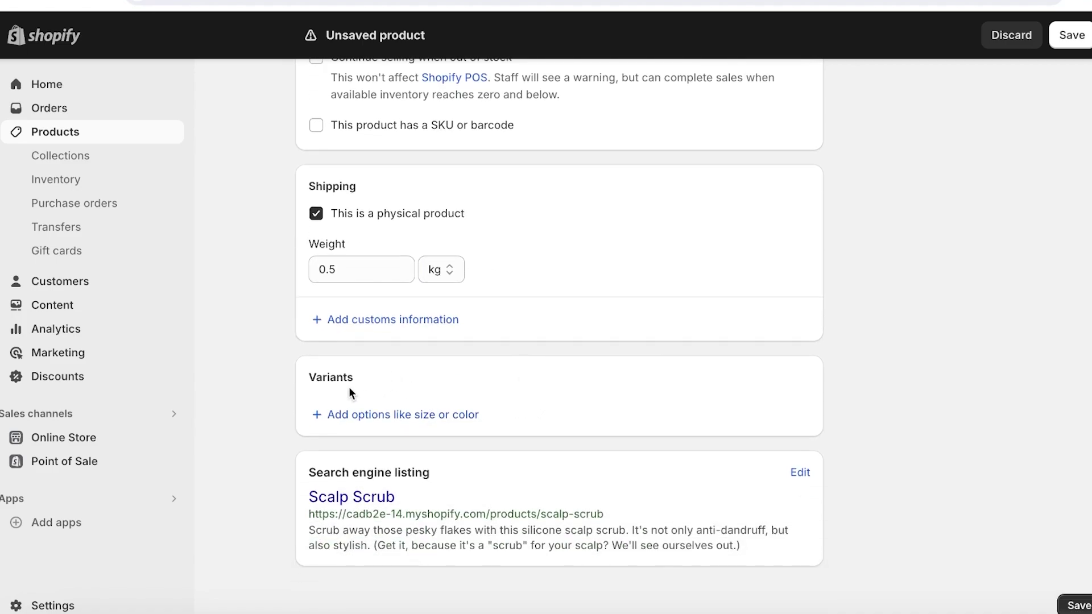
# Add a Color option to the product's variants with the values pink and blue
pyautogui.click(358, 424)
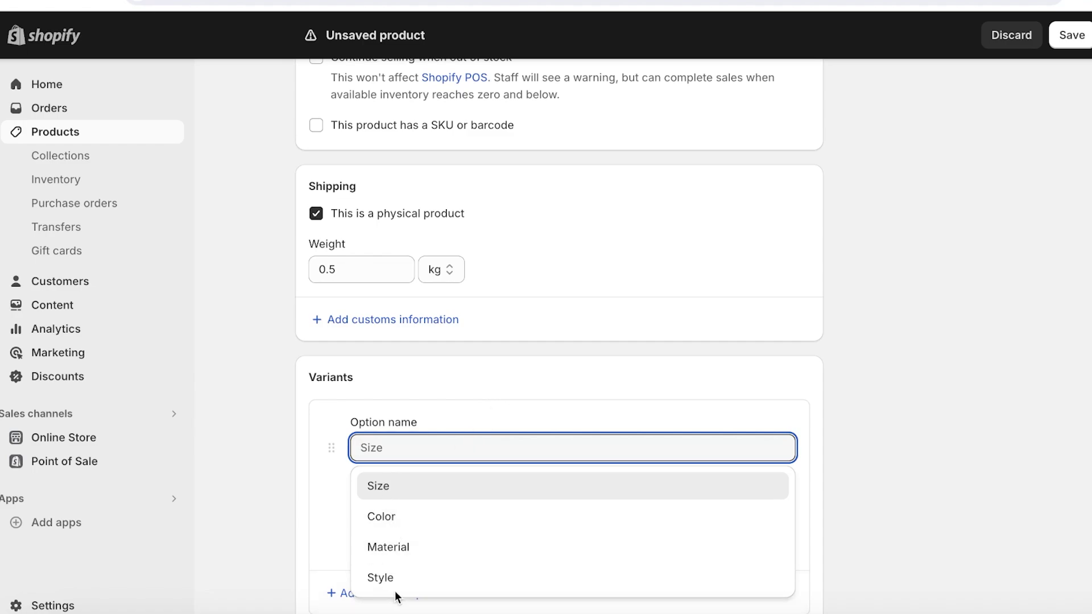
pyautogui.click(428, 505)
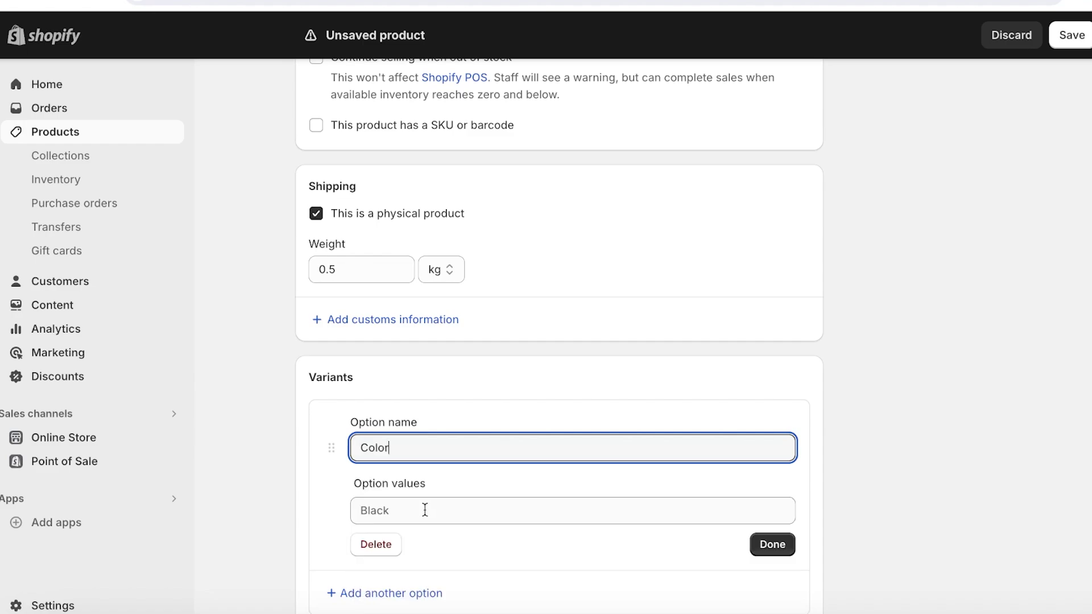
pyautogui.click(425, 507)
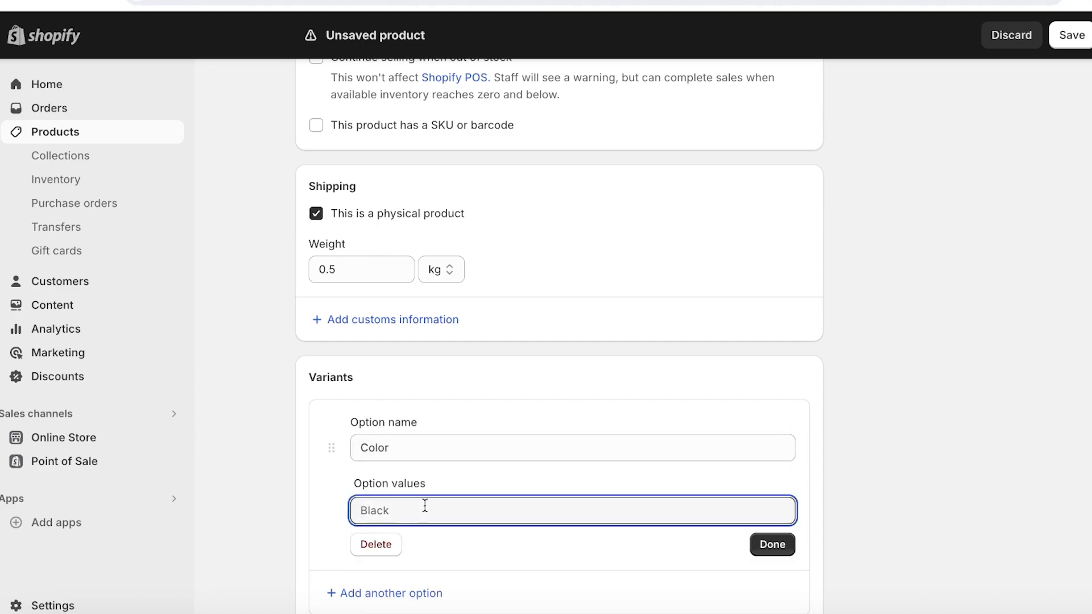
pyautogui.write('pink')
pyautogui.press('BackSpace')
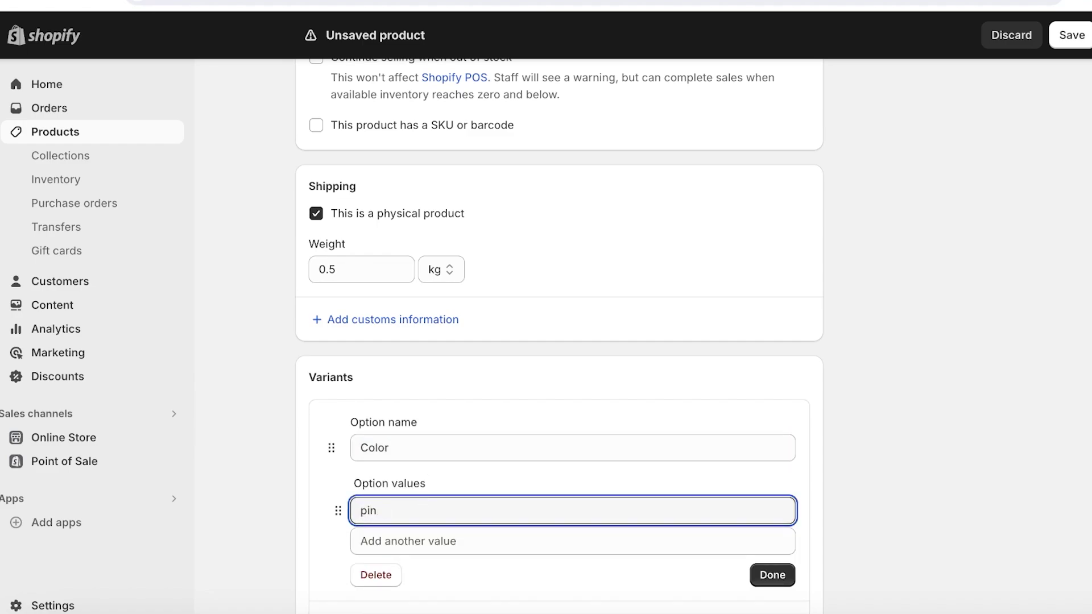
pyautogui.write('k')
pyautogui.press('Return')
pyautogui.write('b')
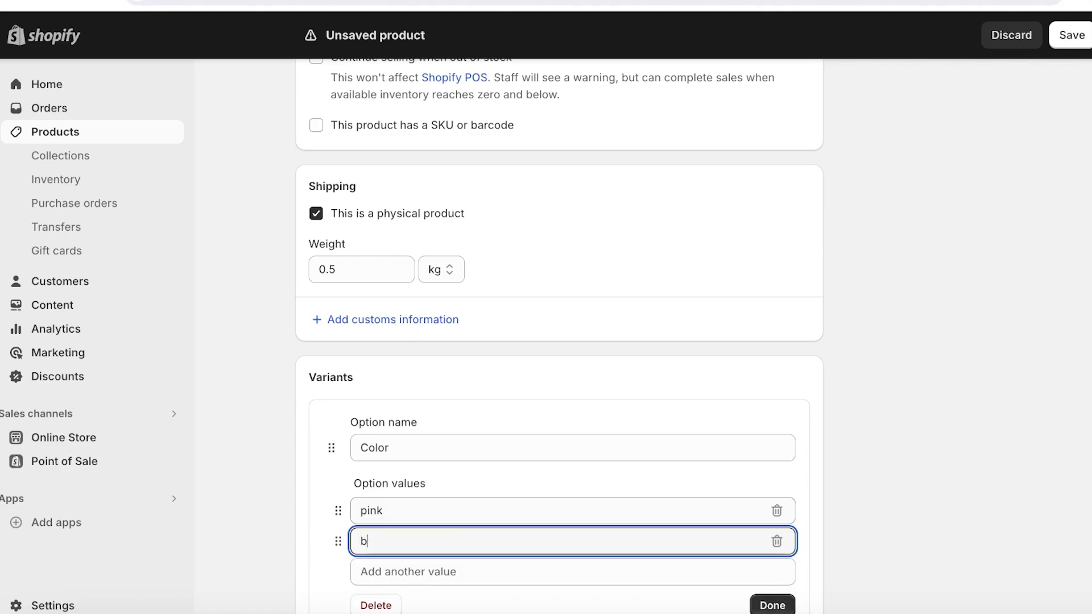
pyautogui.write('lue')
pyautogui.click(813, 407)
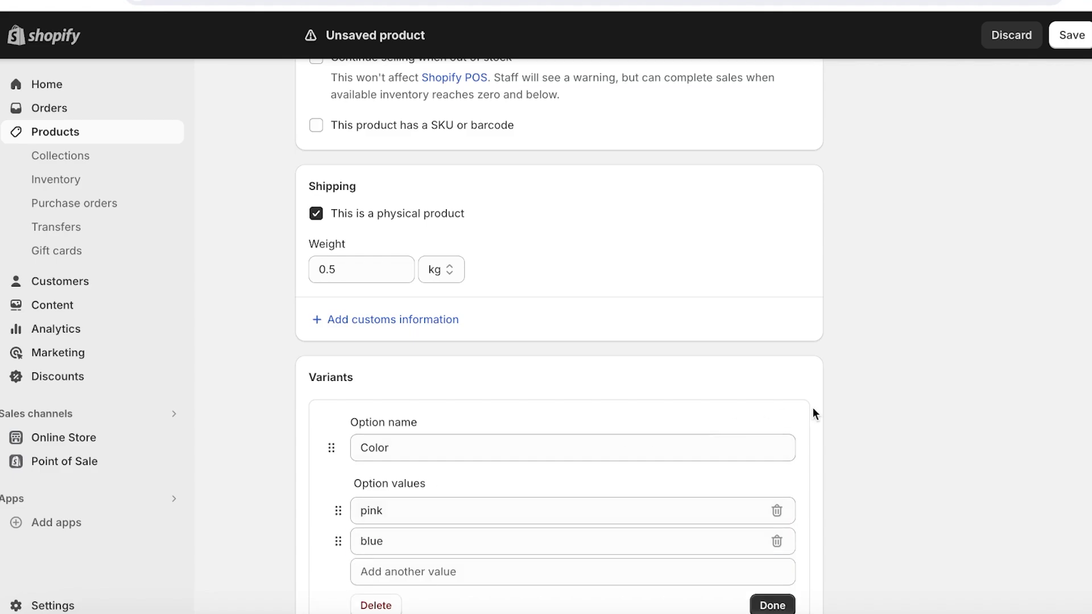
pyautogui.scroll(-8, 1004, 384)
pyautogui.scroll(4, 926, 305)
pyautogui.click(794, 378)
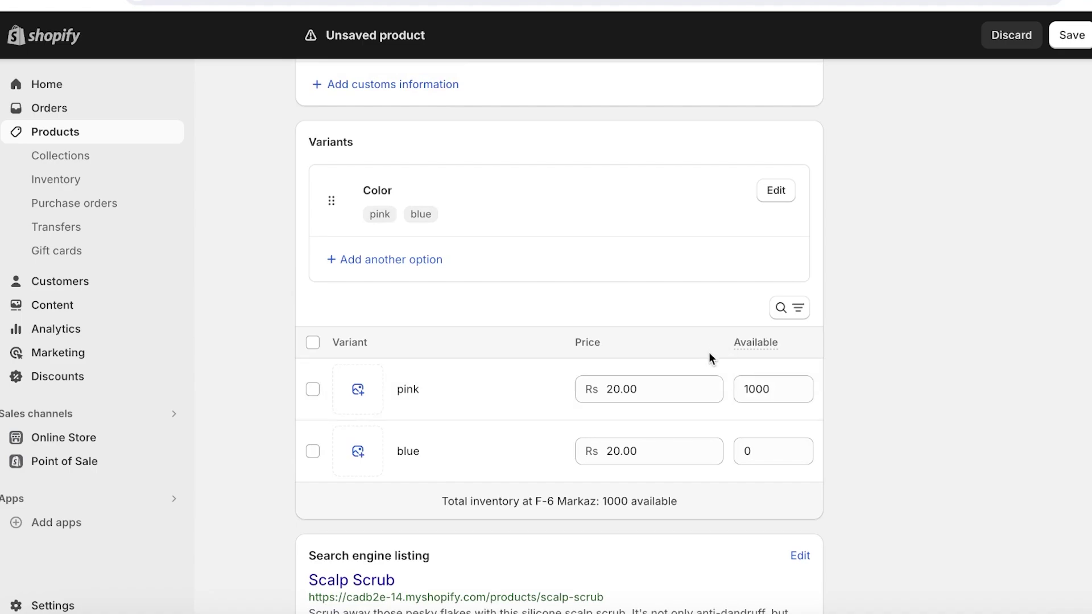
# Set the available quantity of the pink and blue variants to 500 each and save the product
pyautogui.scroll(-2, 763, 410)
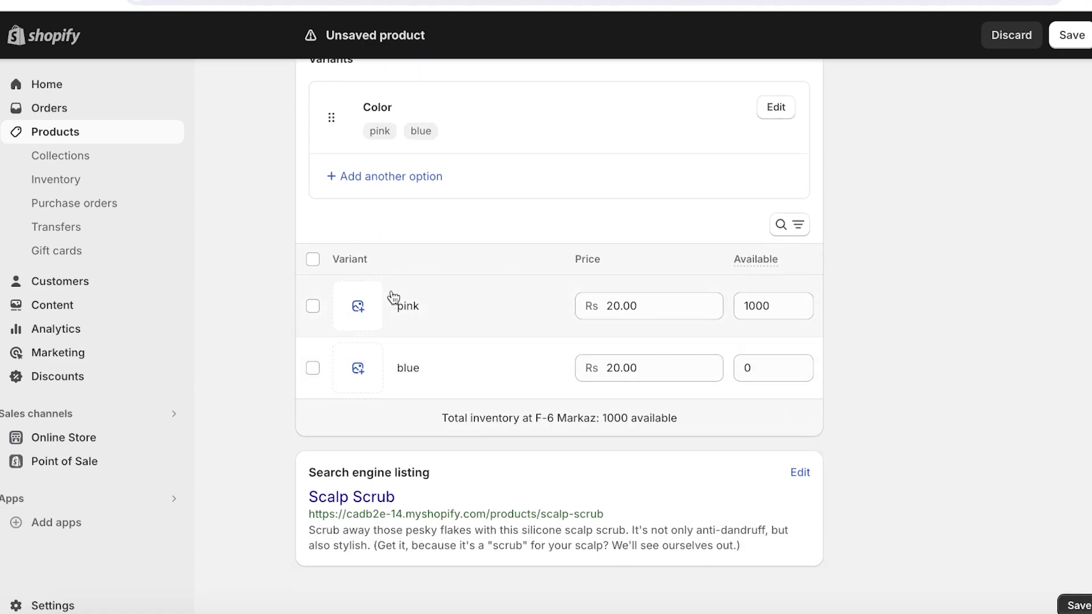
pyautogui.scroll(1, 751, 324)
pyautogui.doubleClick(764, 316)
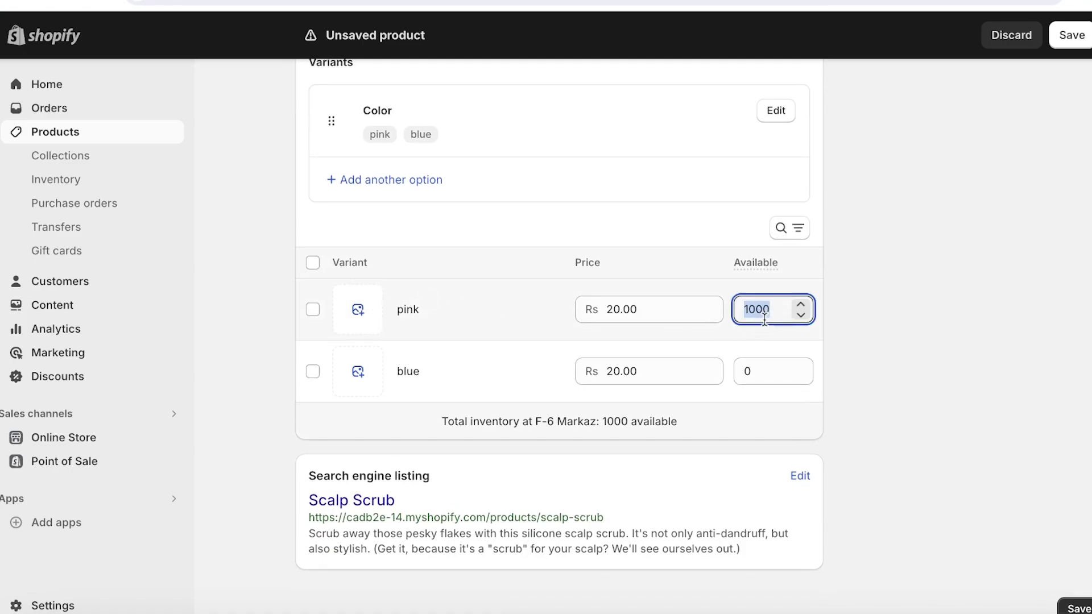
pyautogui.write('500')
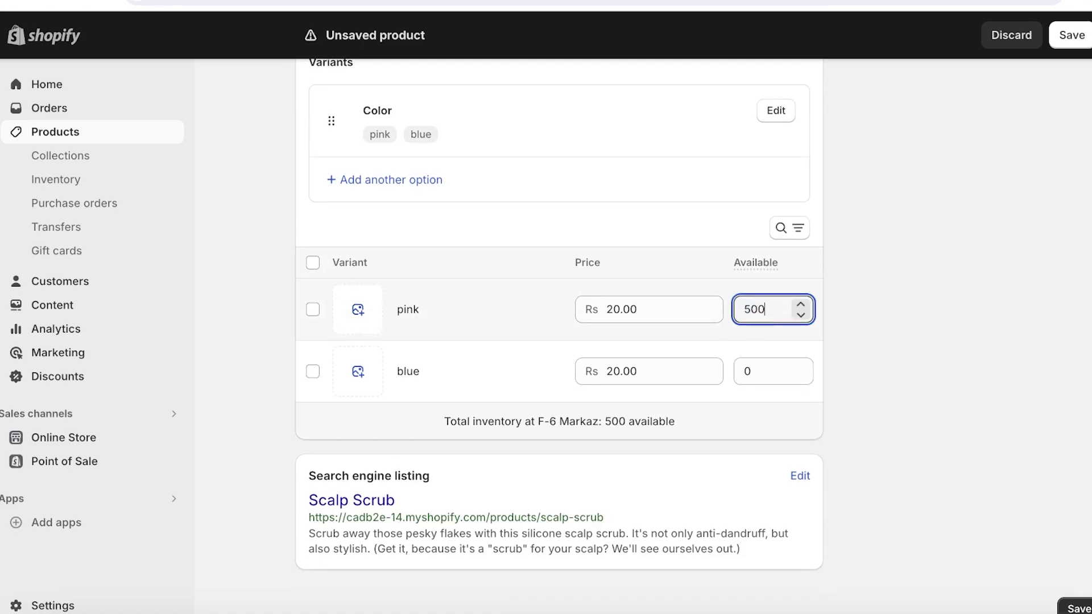
pyautogui.doubleClick(770, 363)
pyautogui.write('500')
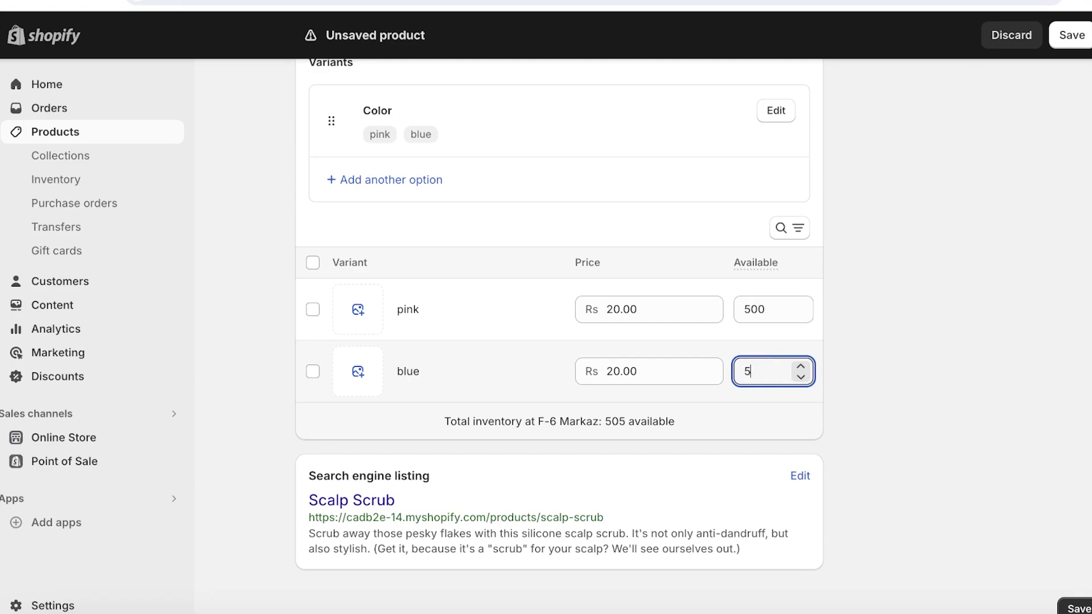
pyautogui.click(968, 359)
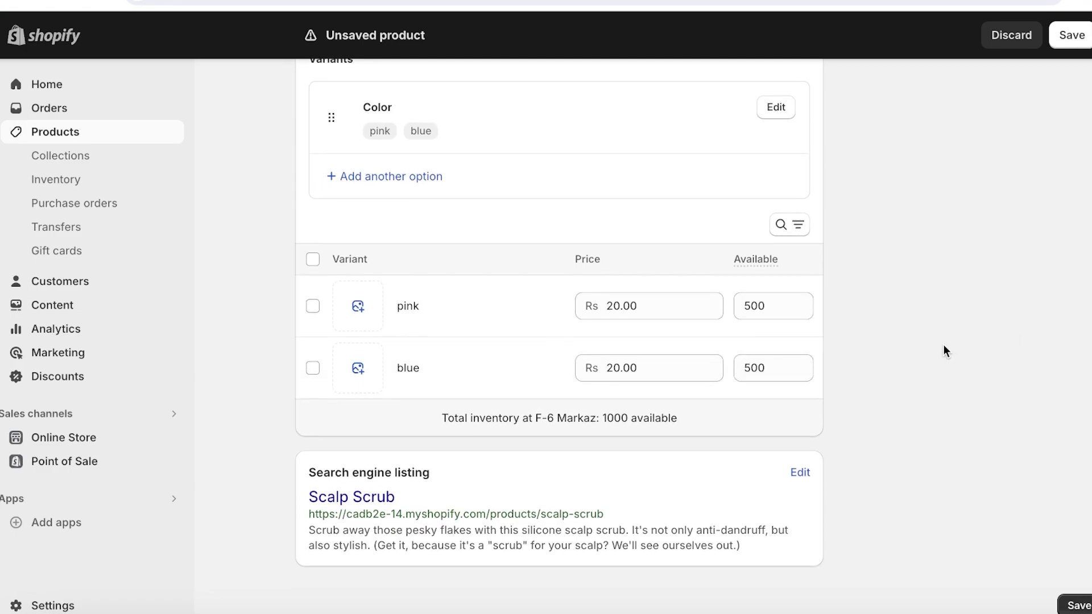
pyautogui.click(1073, 35)
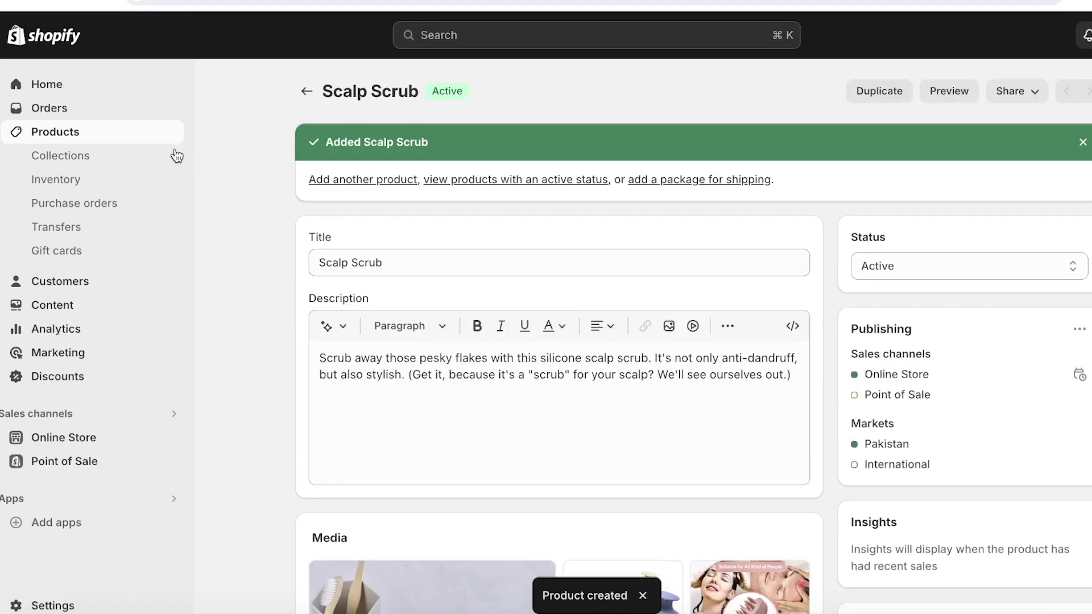
# Open the store's Brand settings and go to the Logos section
pyautogui.click(23, 88)
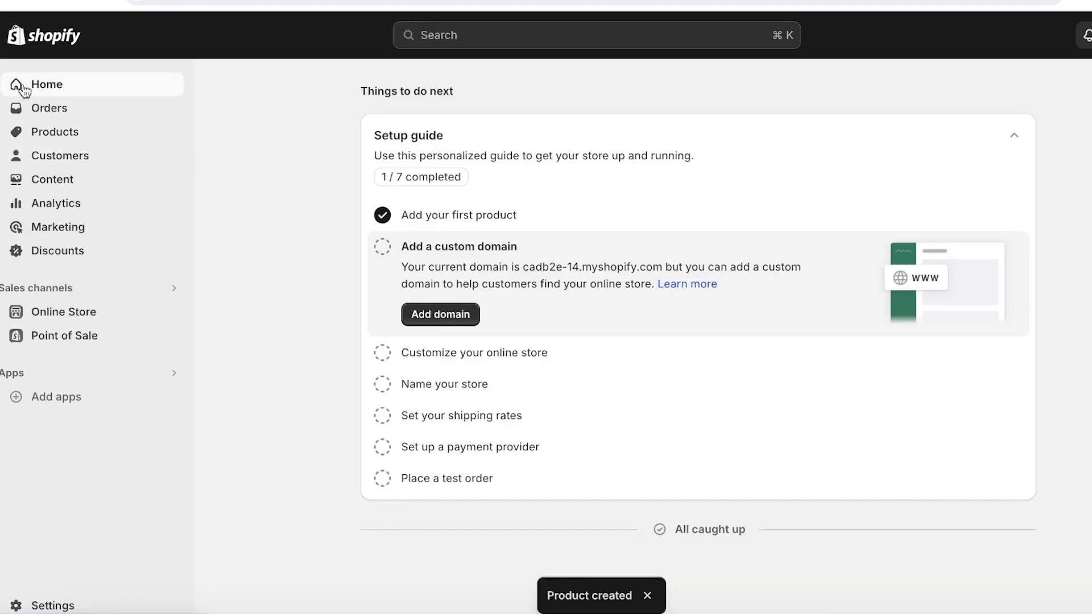
pyautogui.click(53, 606)
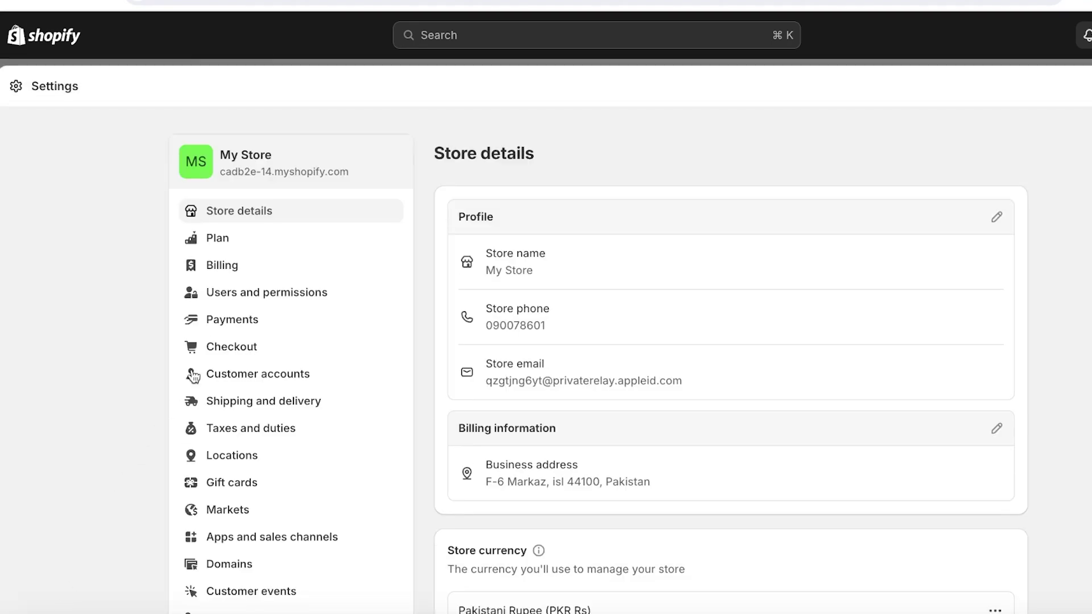
pyautogui.scroll(-2, 223, 303)
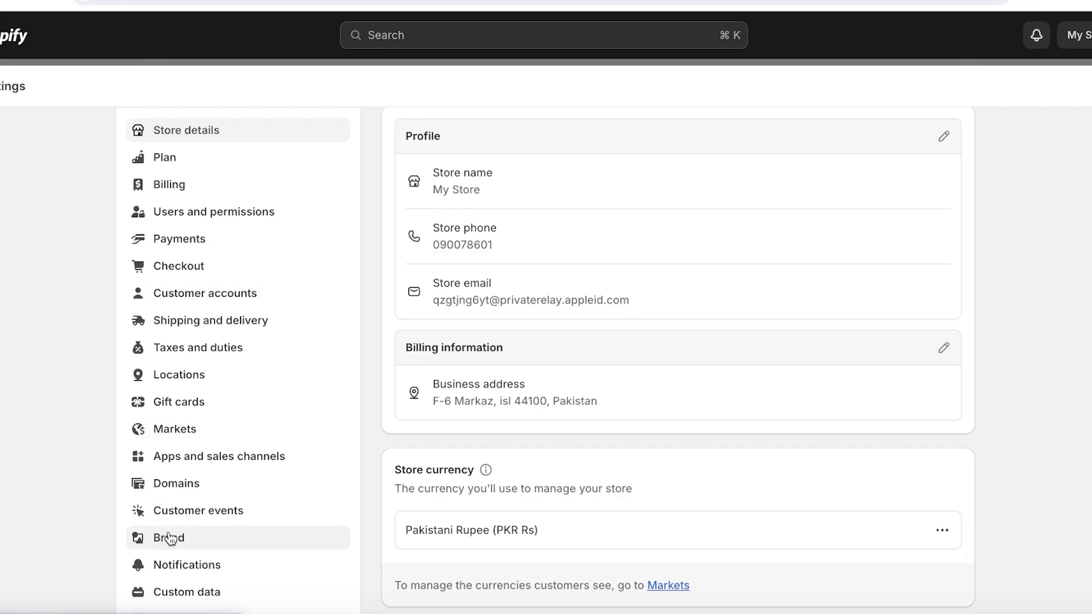
pyautogui.click(167, 538)
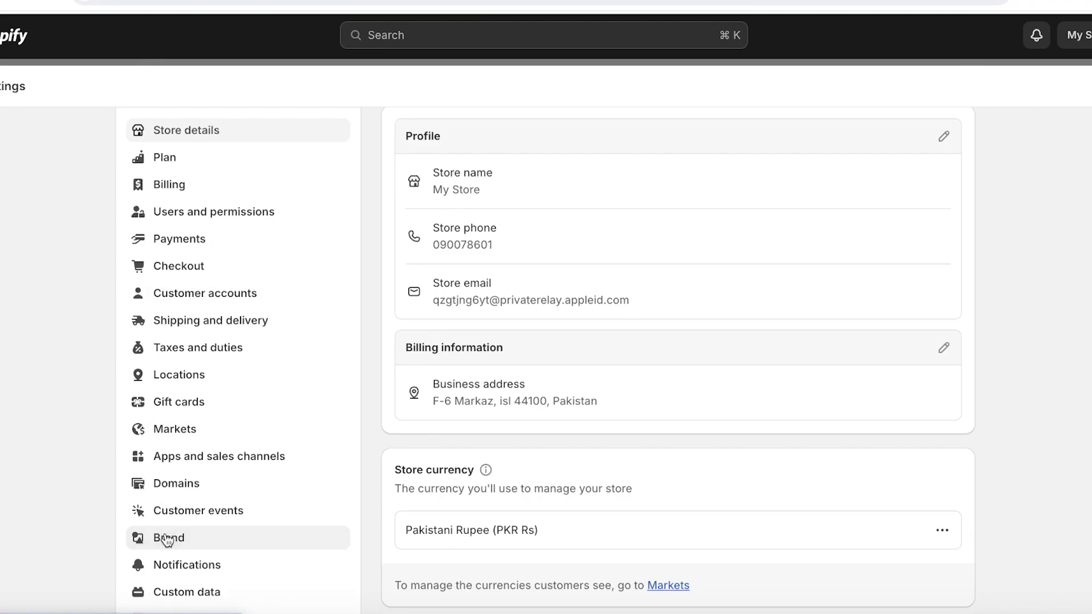
pyautogui.scroll(-1, 662, 185)
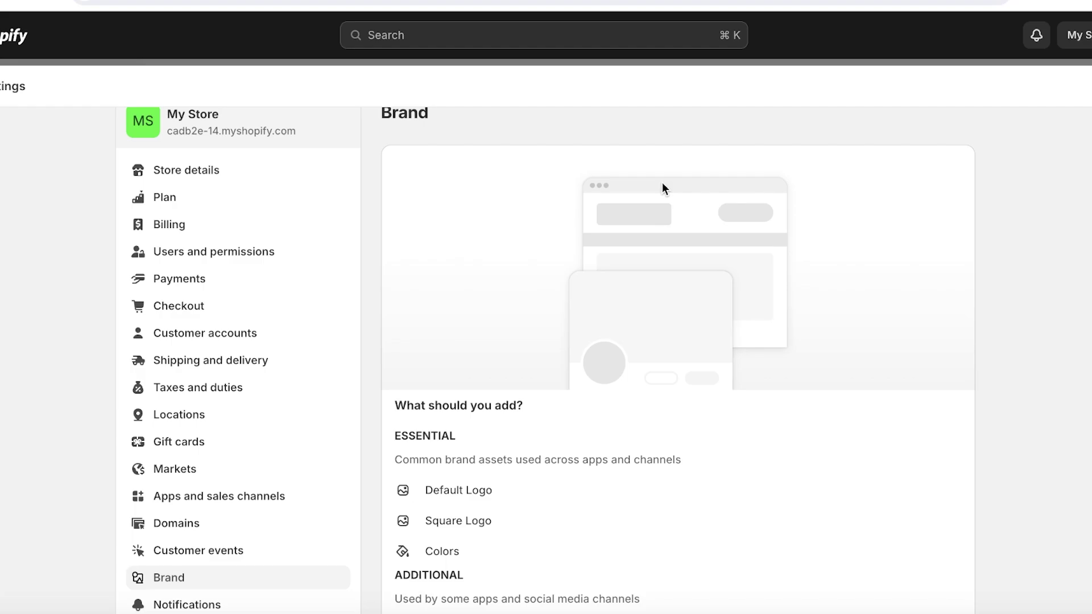
pyautogui.scroll(-3, 570, 336)
pyautogui.scroll(-10, 466, 363)
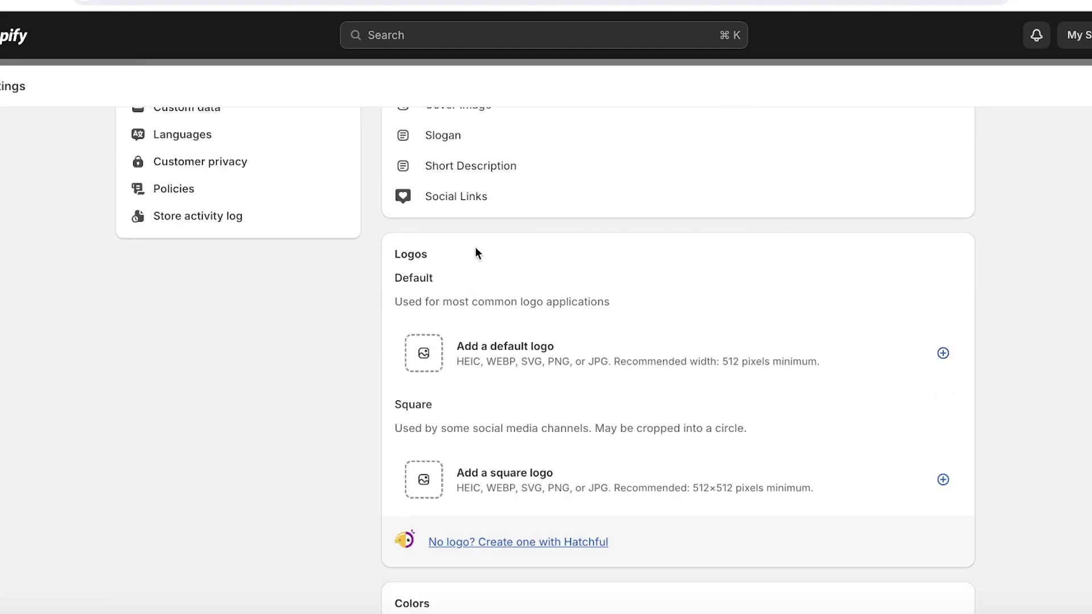
pyautogui.click(463, 353)
pyautogui.scroll(-1, 623, 318)
pyautogui.scroll(2, 800, 202)
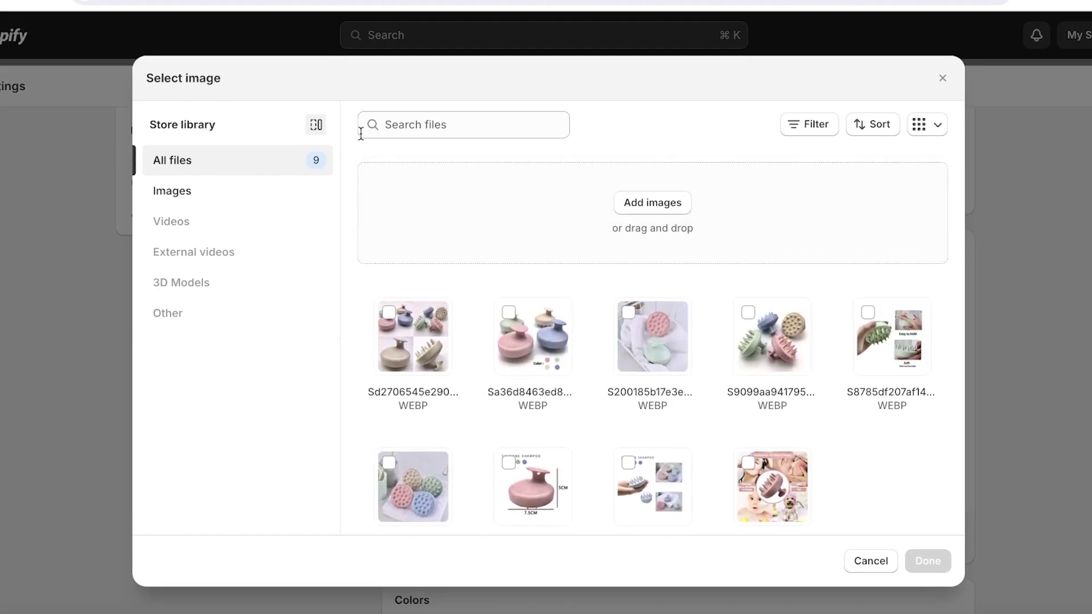
pyautogui.click(856, 562)
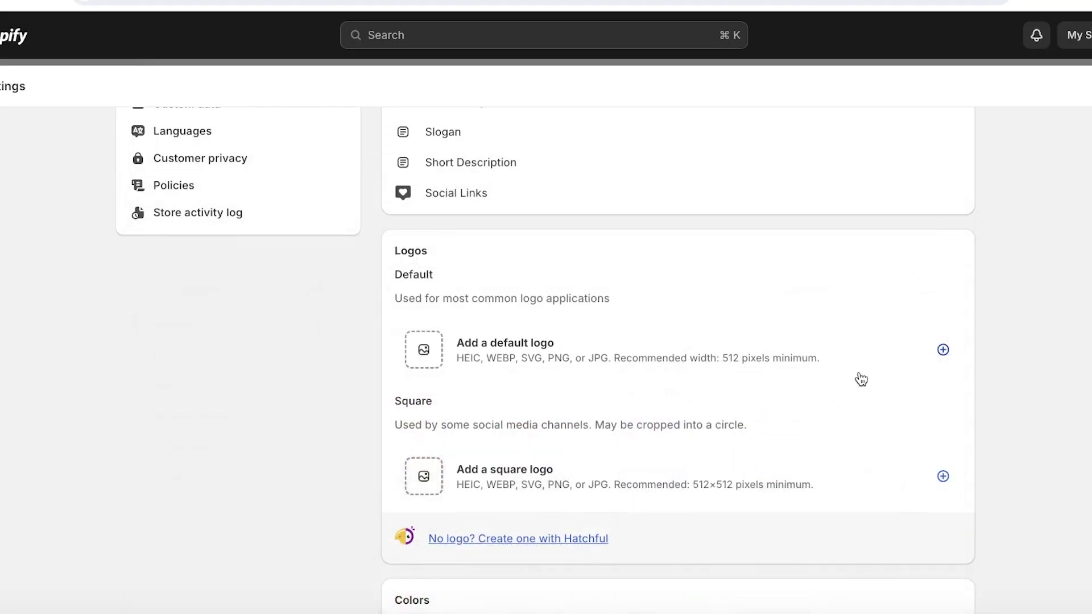
# Upload 1.png from the salon logo folder in Downloads and use it as the store's default logo
pyautogui.click(943, 348)
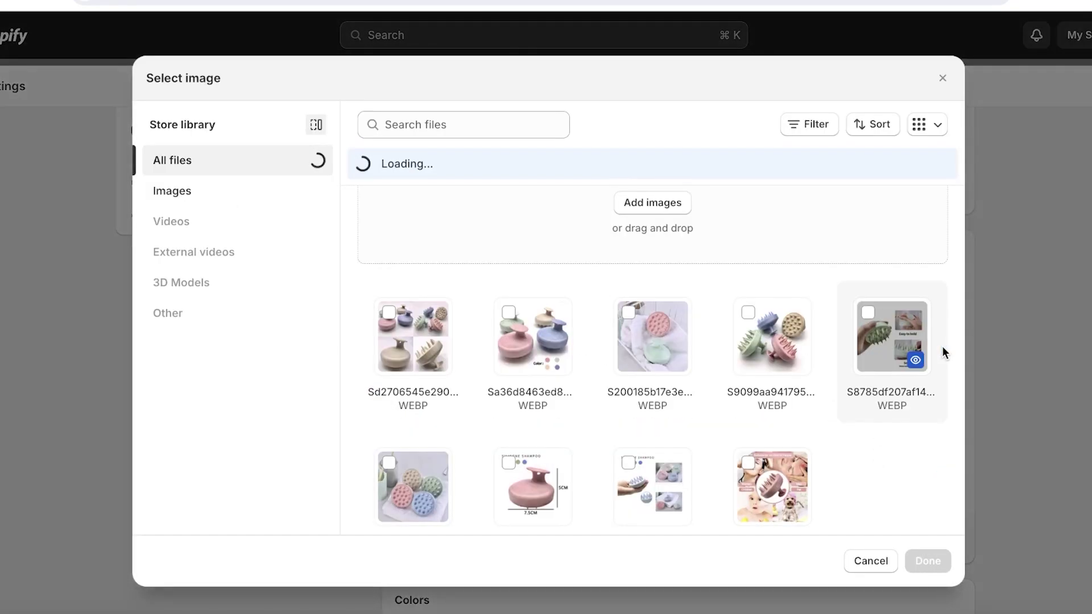
pyautogui.click(653, 203)
pyautogui.scroll(-2, 412, 376)
pyautogui.scroll(5, 418, 359)
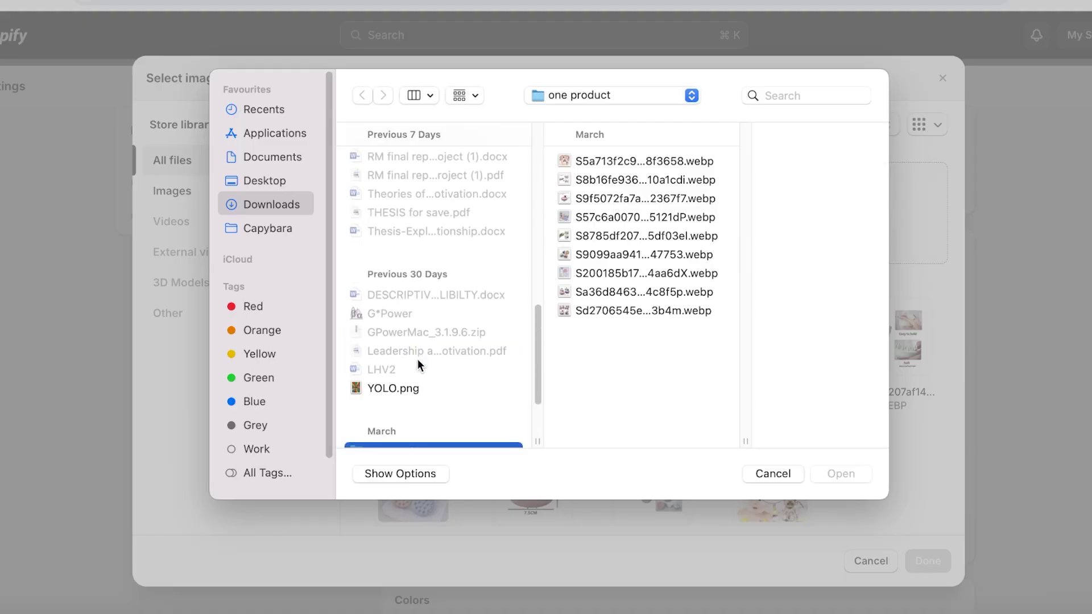
pyautogui.scroll(5, 419, 361)
pyautogui.click(421, 210)
pyautogui.click(569, 180)
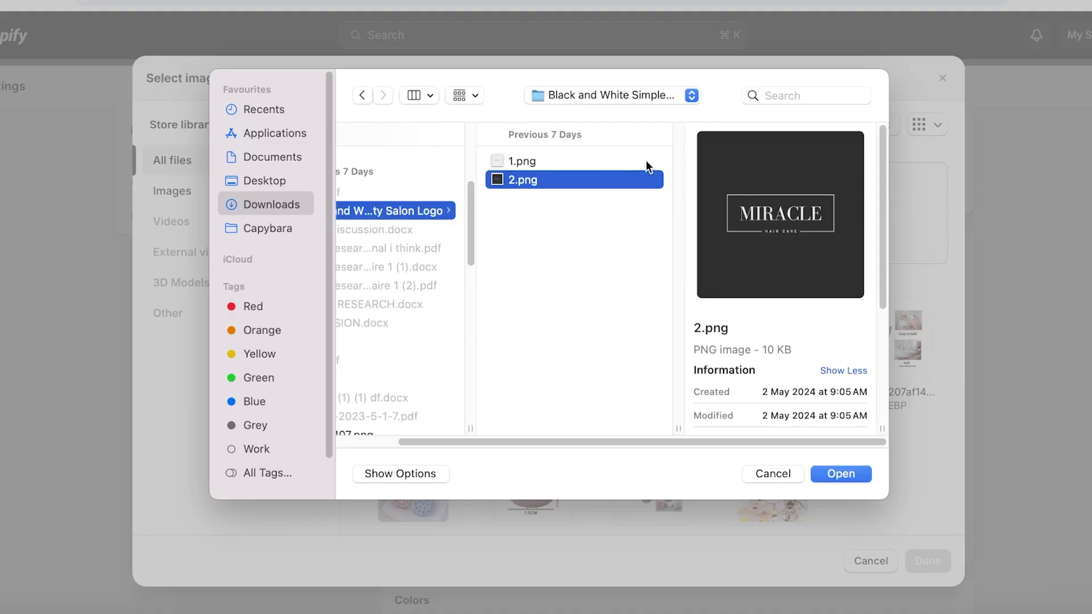
pyautogui.click(647, 161)
pyautogui.click(842, 474)
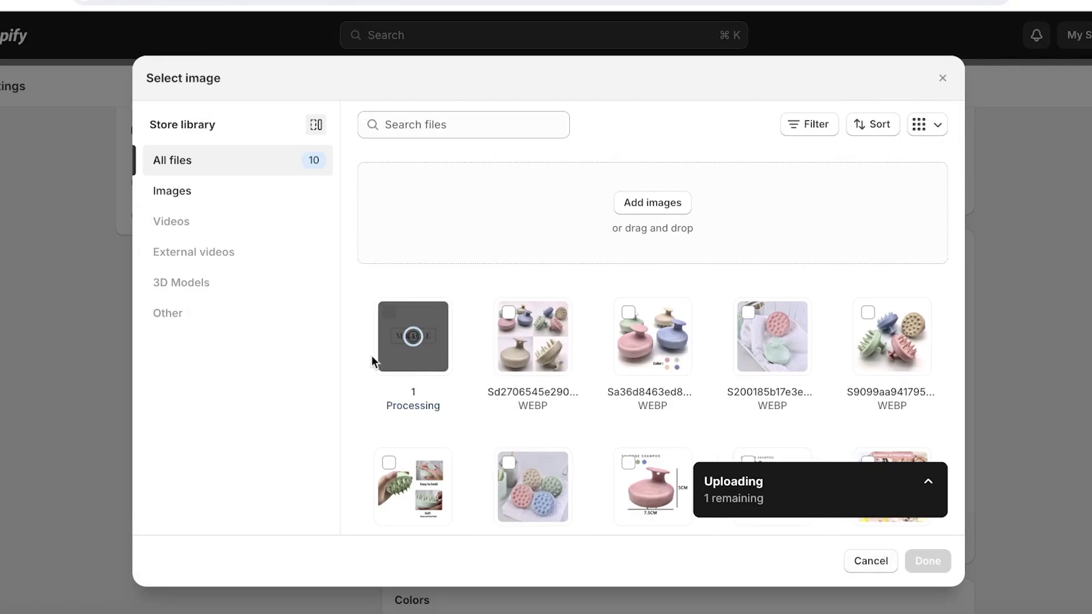
pyautogui.click(928, 561)
# Review the brand settings for logos, colors, cover image, slogan and short description, and the platforms offered for social links
pyautogui.scroll(-3, 648, 258)
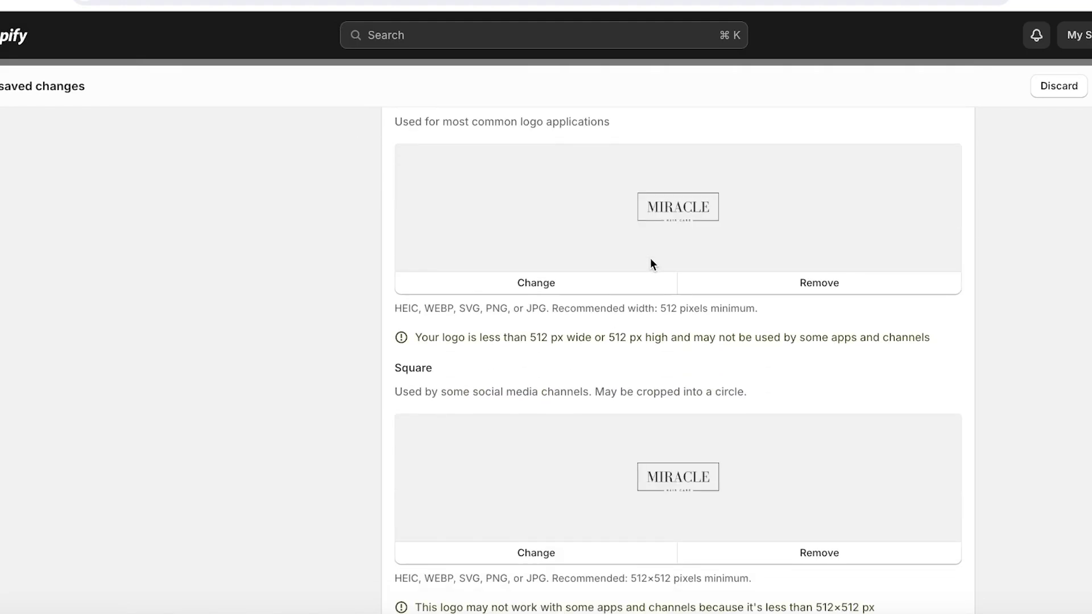
pyautogui.scroll(-2, 617, 378)
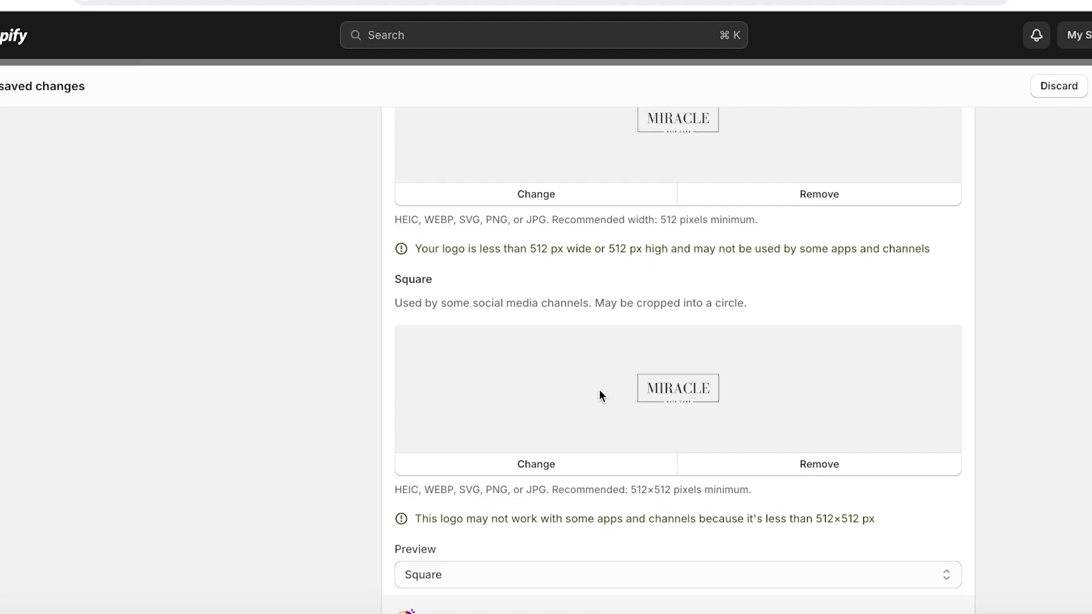
pyautogui.scroll(-2, 501, 394)
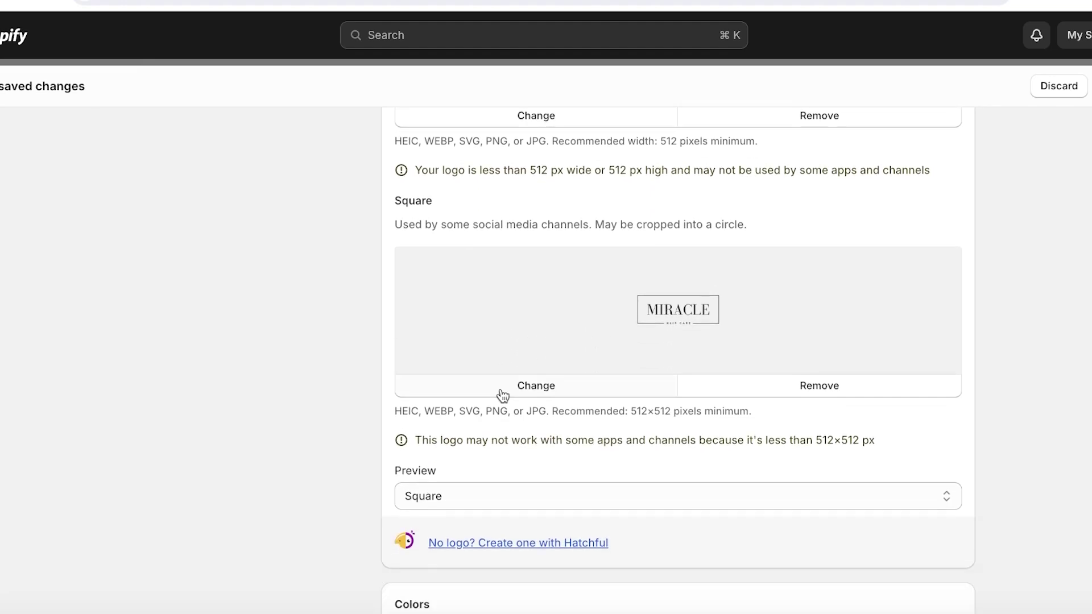
pyautogui.scroll(-7, 502, 395)
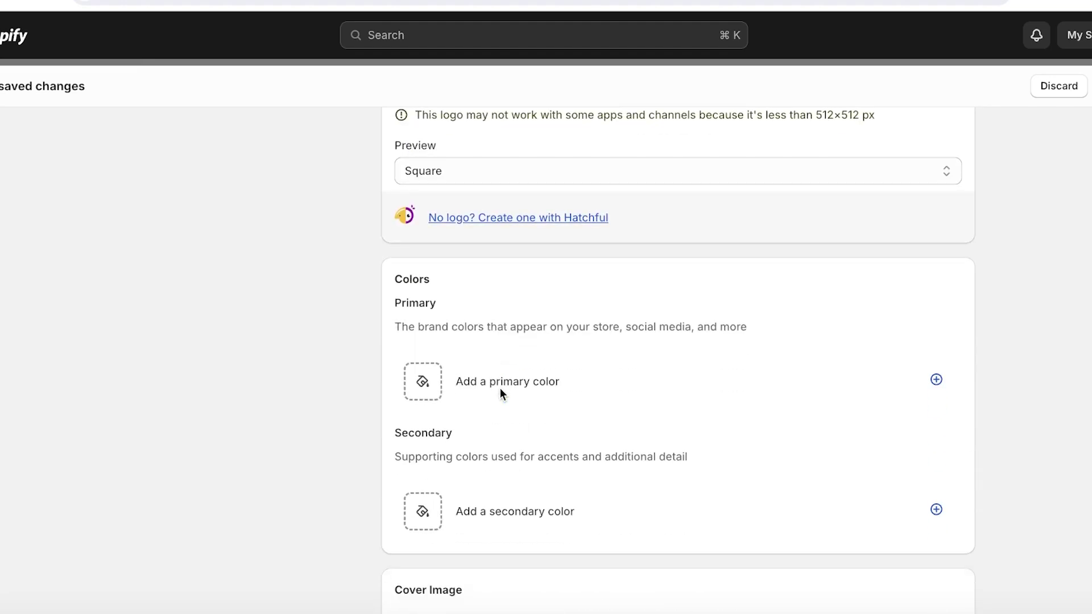
pyautogui.scroll(-8, 492, 391)
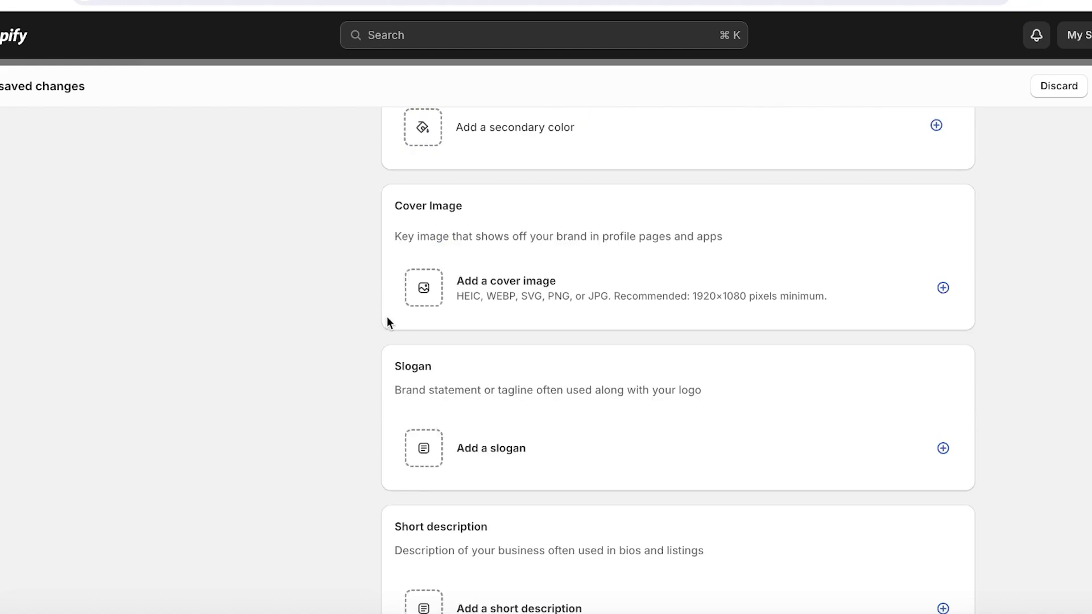
pyautogui.scroll(-2, 356, 475)
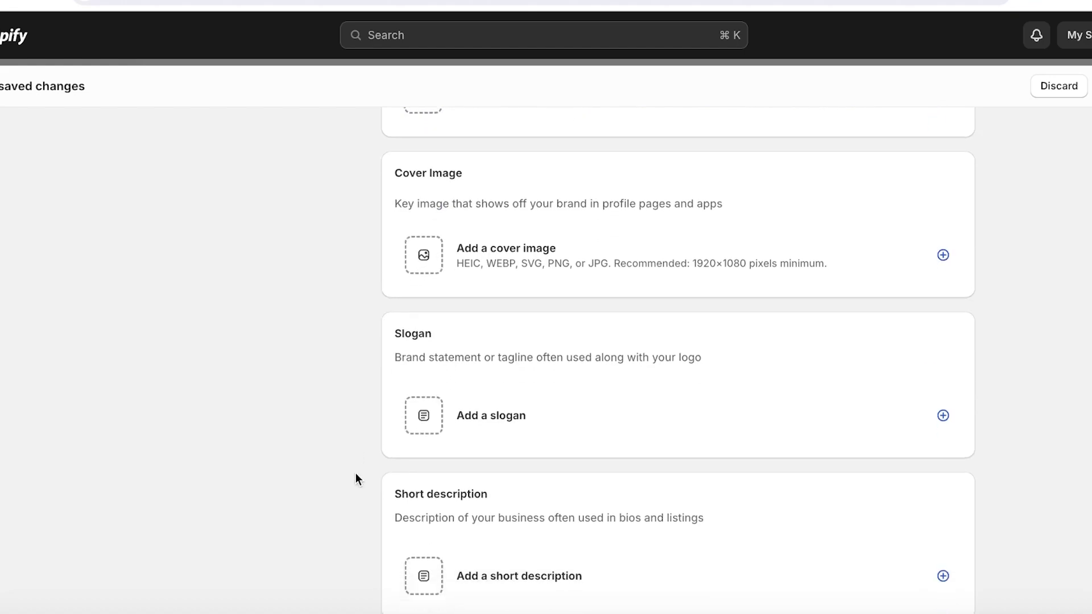
pyautogui.scroll(-3, 445, 342)
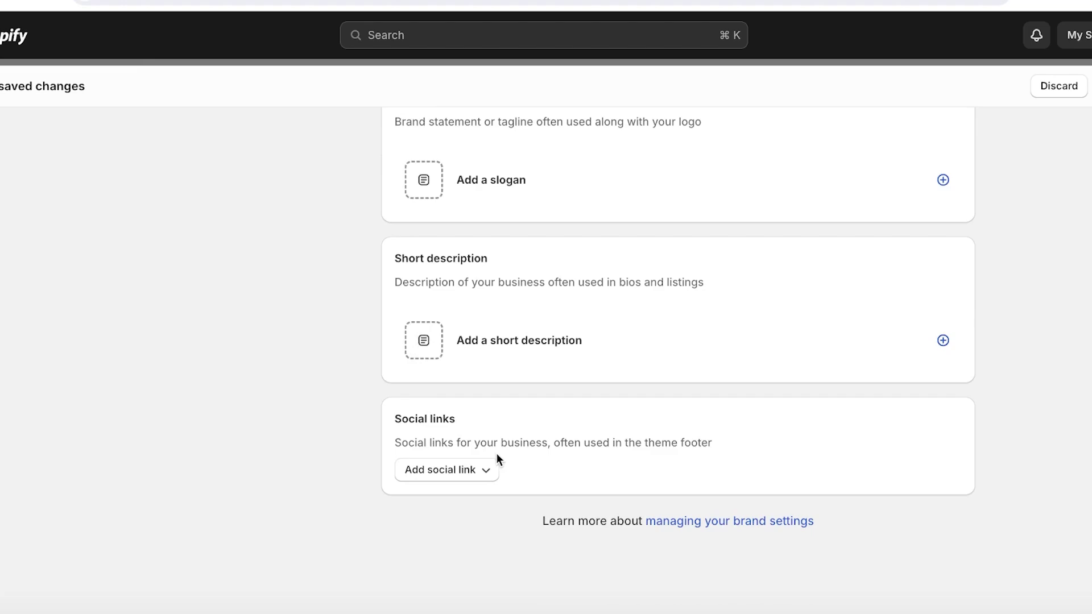
pyautogui.scroll(15, 445, 486)
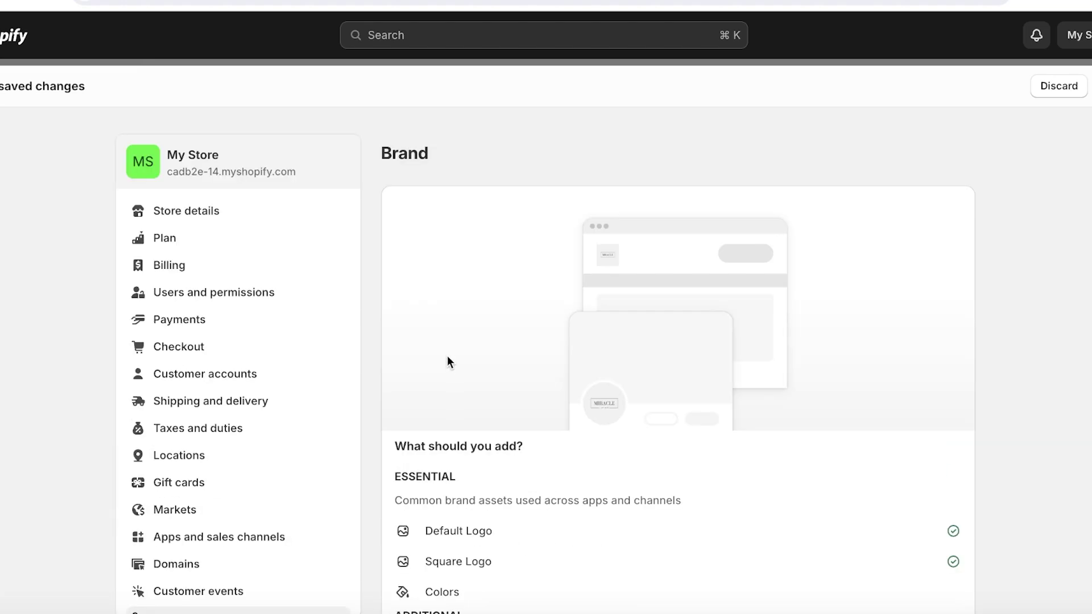
pyautogui.scroll(-15, 447, 354)
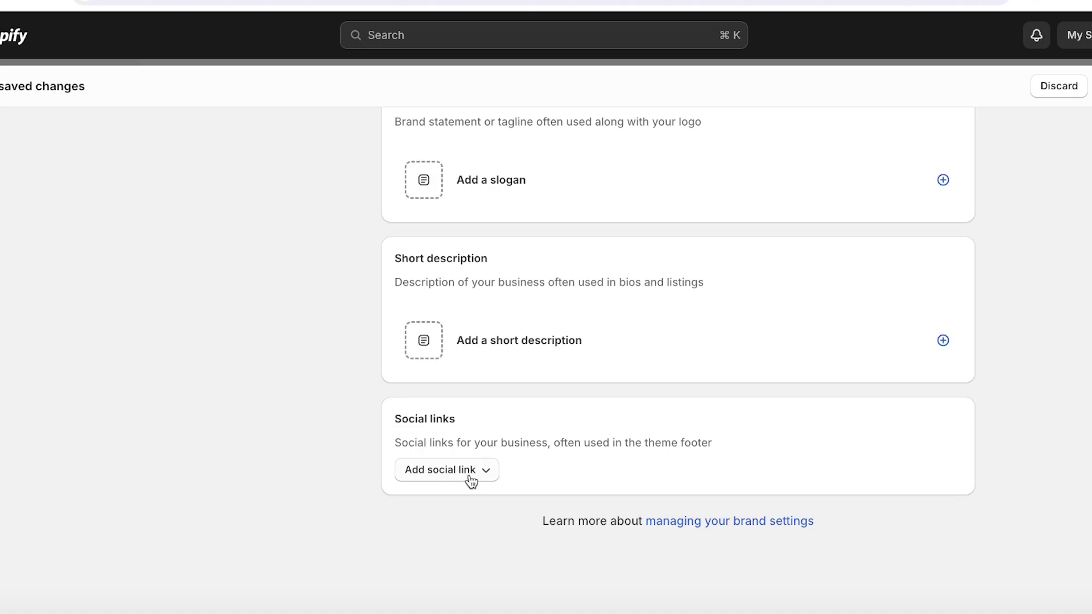
pyautogui.click(449, 461)
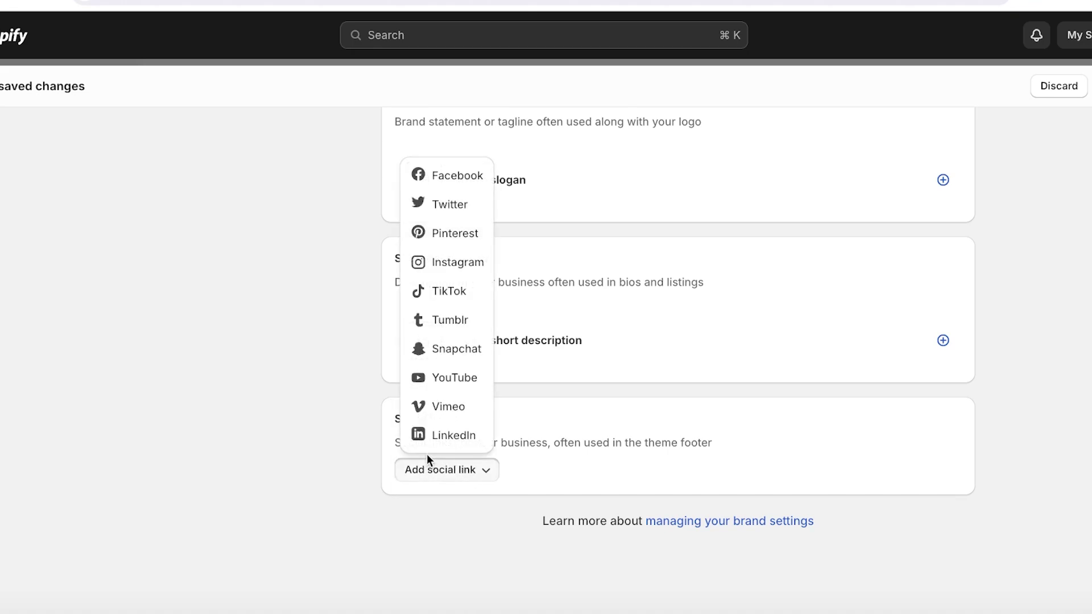
# Add a Facebook social link to the brand settings with the address facebook.com/miraclehaircare
pyautogui.click(439, 178)
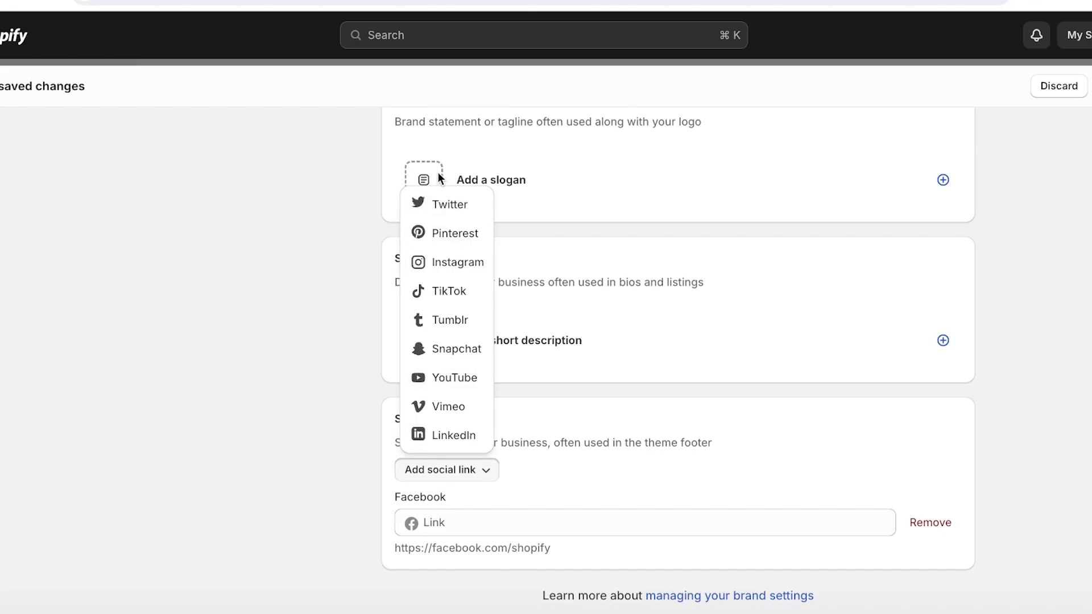
pyautogui.click(557, 514)
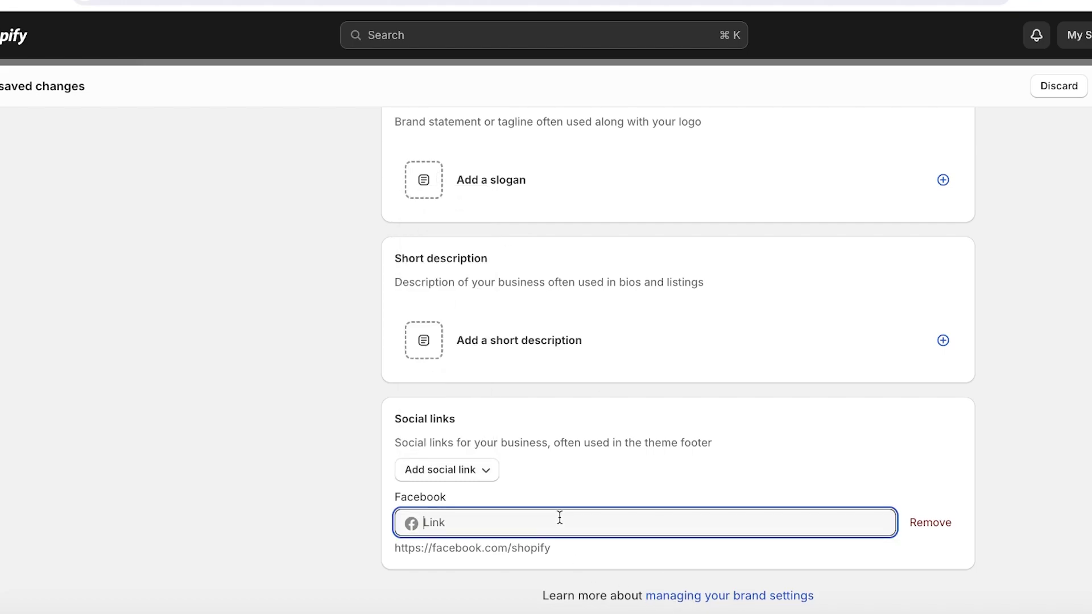
pyautogui.write('facebook.com/miraclehaircar')
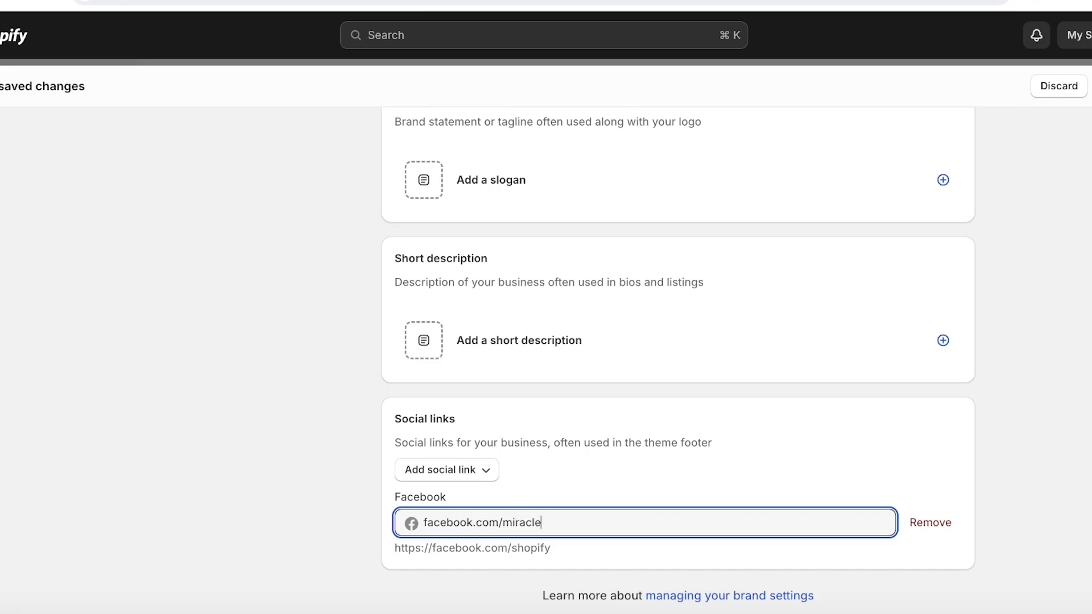
pyautogui.write('e')
pyautogui.scroll(-2, 546, 341)
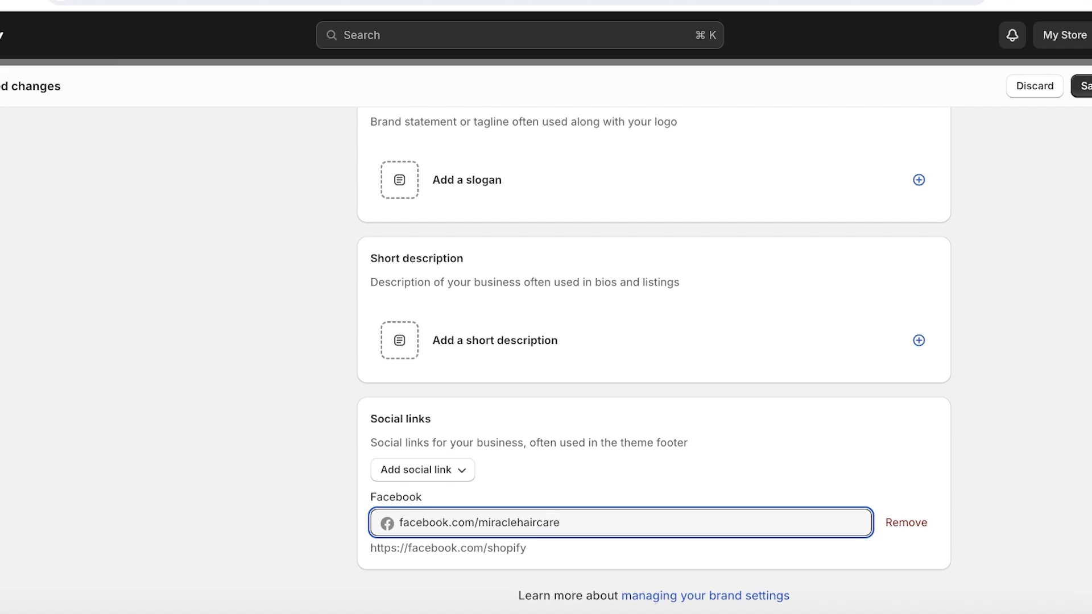
pyautogui.click(555, 482)
pyautogui.click(439, 393)
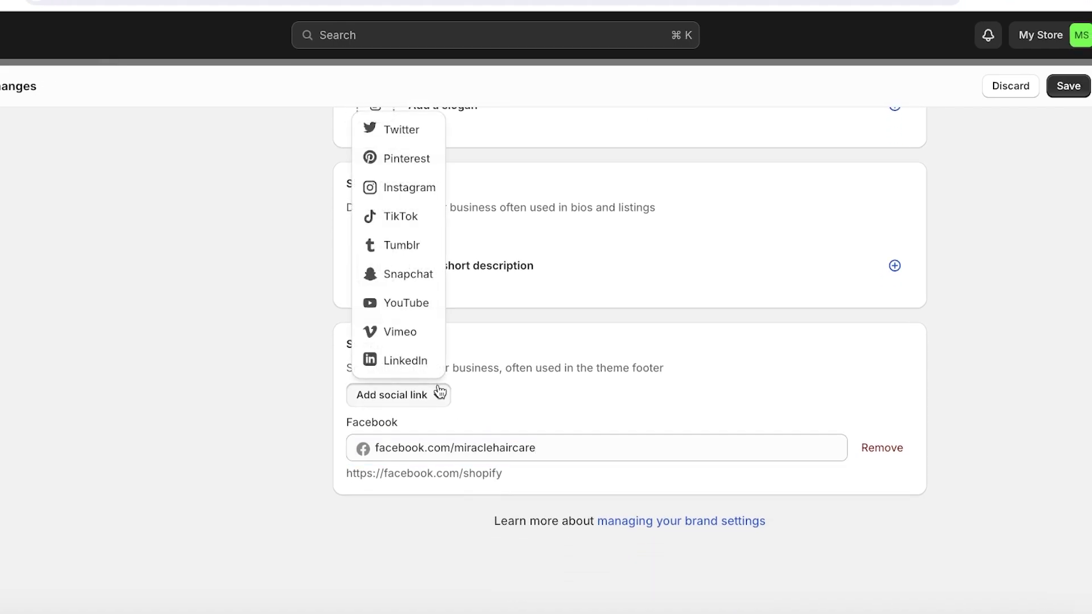
pyautogui.click(398, 219)
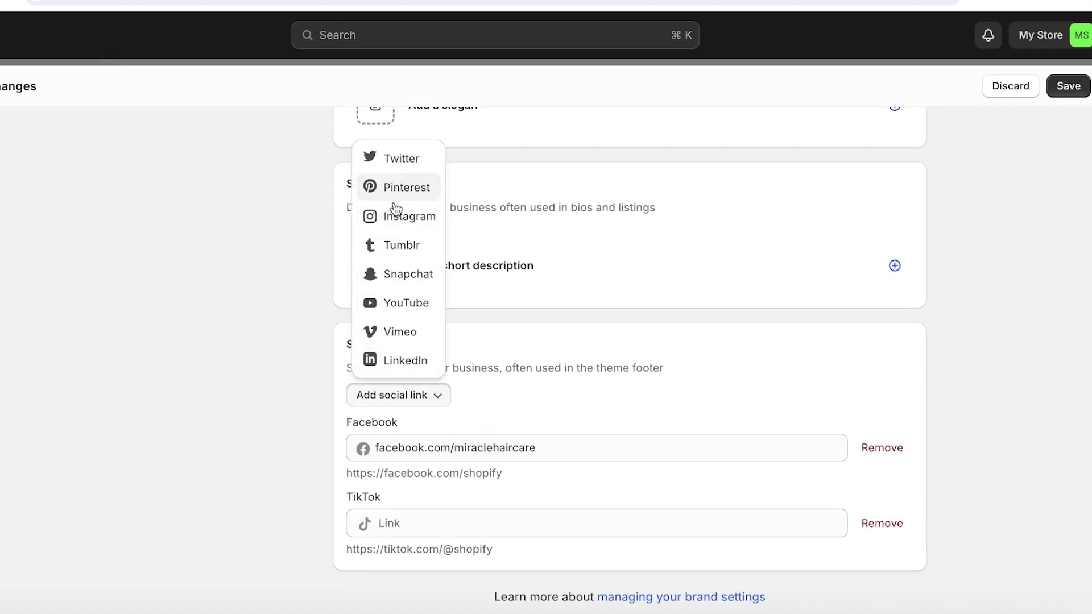
pyautogui.click(469, 519)
pyautogui.write('tik')
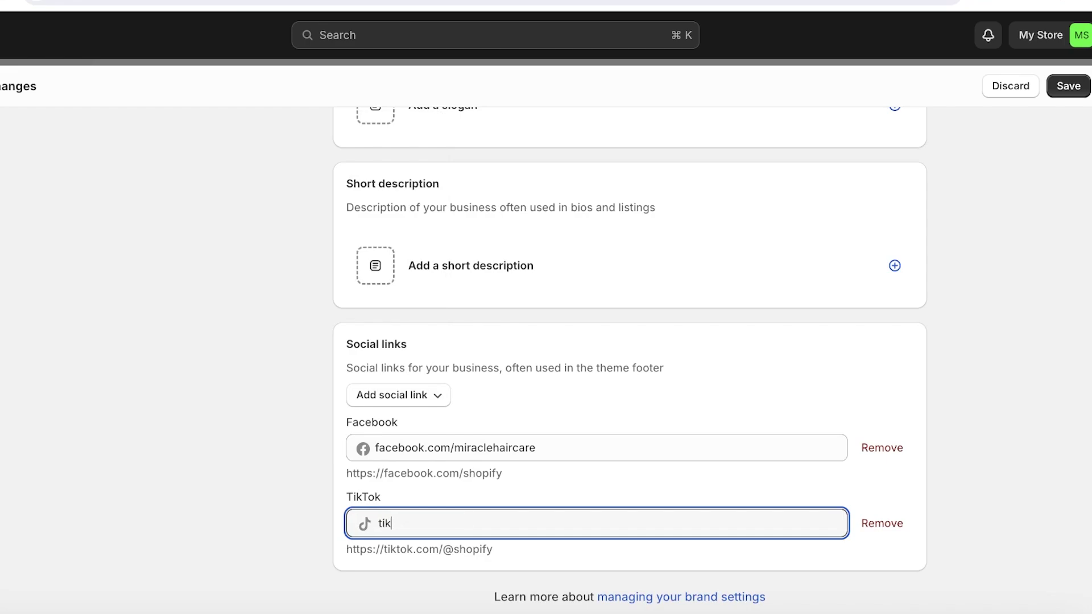
pyautogui.write('tok.com/@miraclehc')
pyautogui.scroll(10, 777, 443)
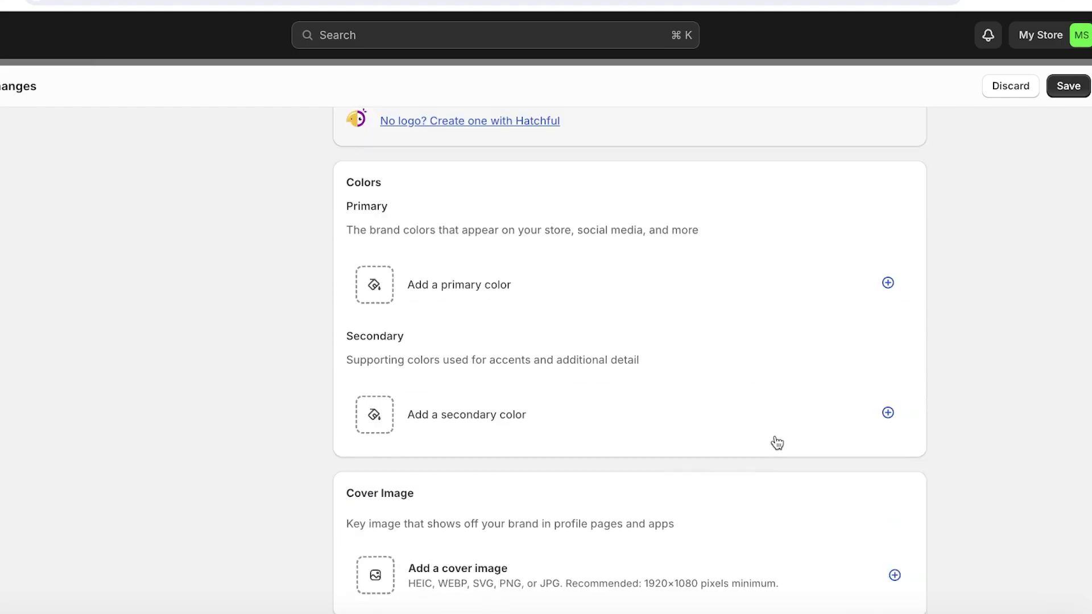
pyautogui.scroll(5, 777, 443)
pyautogui.click(1069, 86)
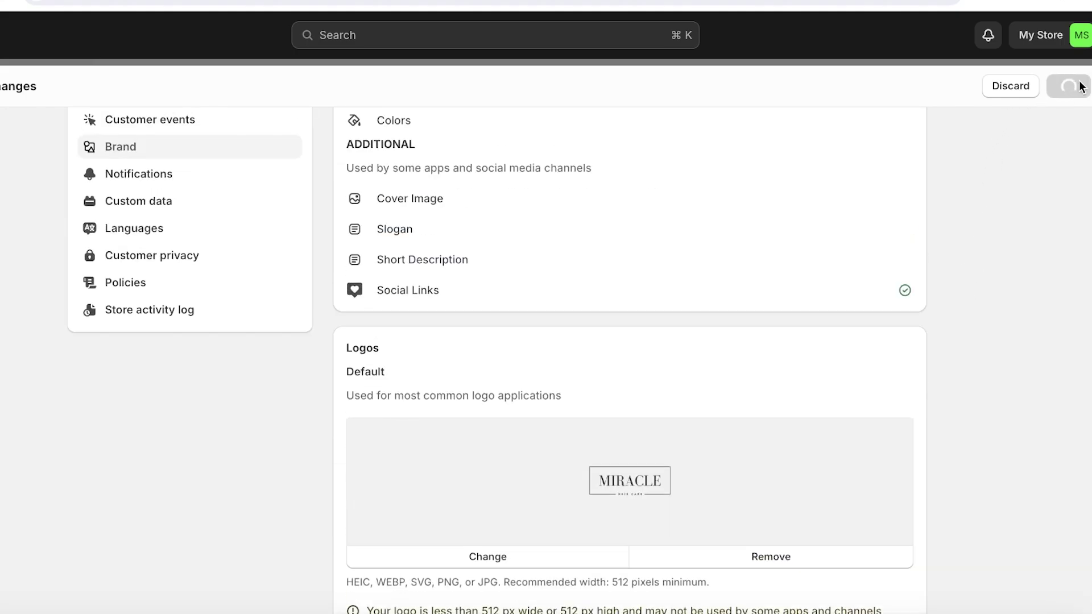
# Open the Payments settings and review the payment providers, supported methods, payment capture options and manual payment methods
pyautogui.scroll(6, 466, 336)
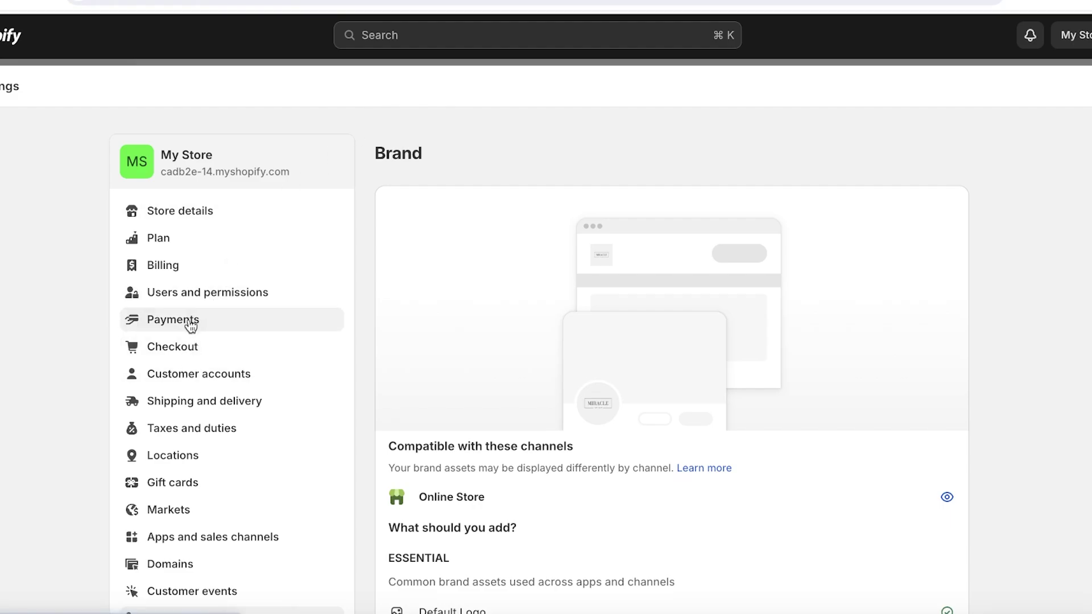
pyautogui.click(153, 322)
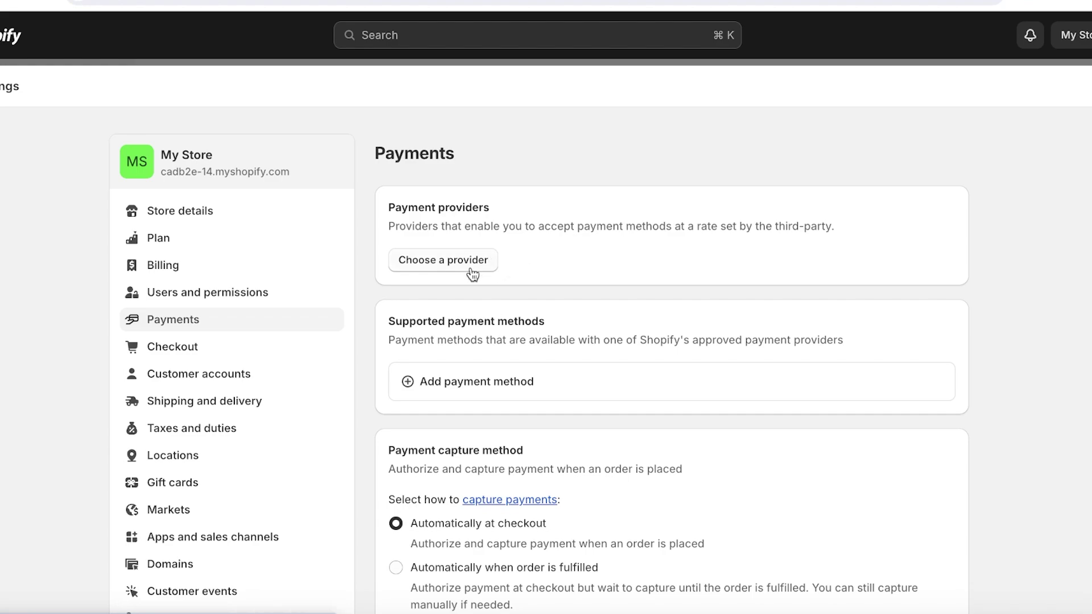
pyautogui.scroll(-1, 580, 274)
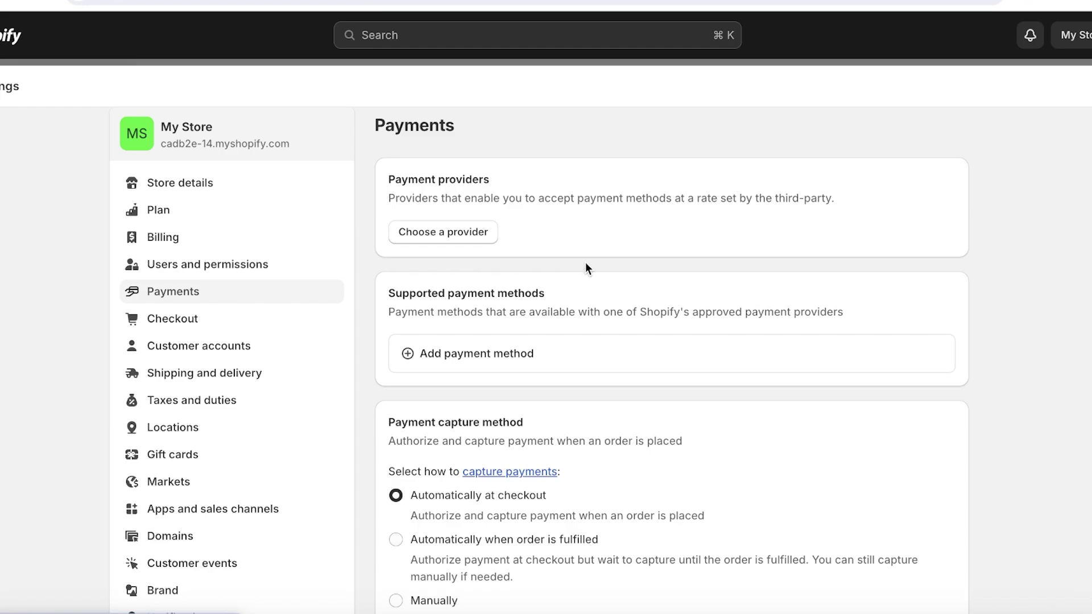
pyautogui.scroll(-5, 586, 263)
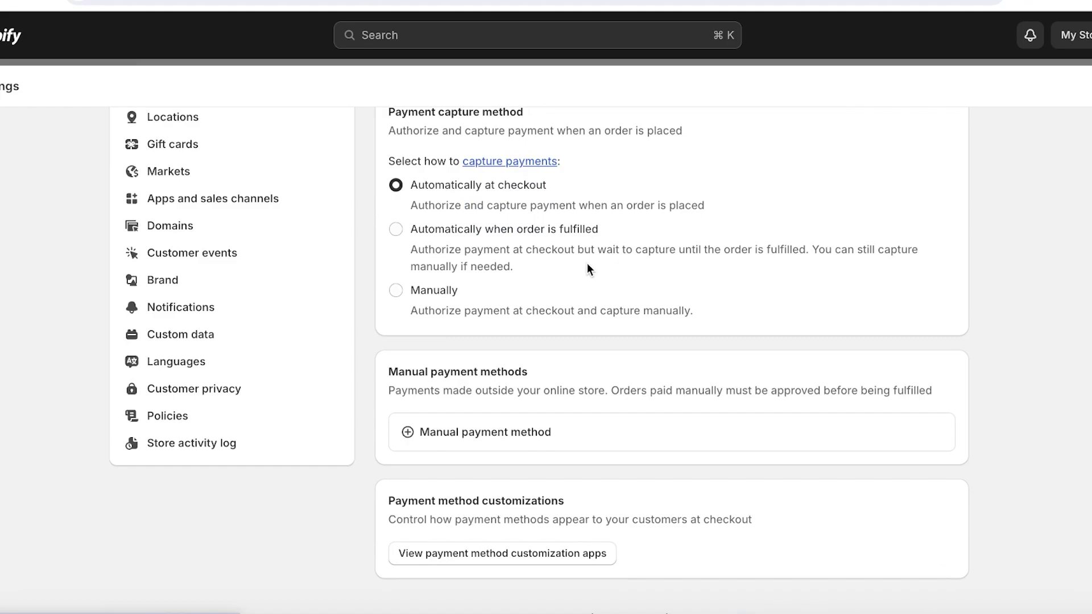
pyautogui.scroll(-2, 587, 263)
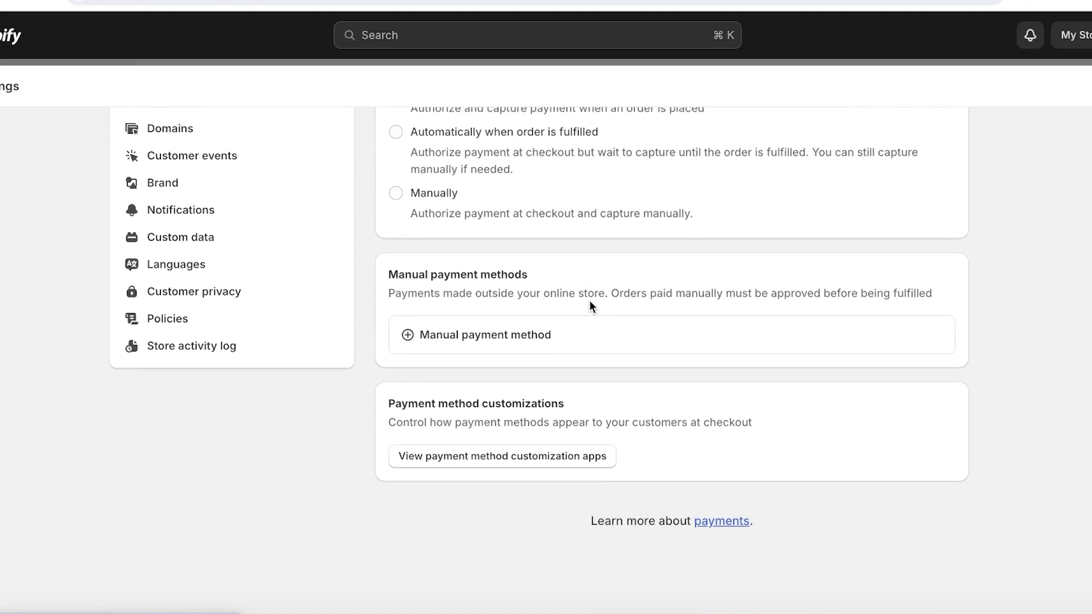
pyautogui.scroll(7, 601, 303)
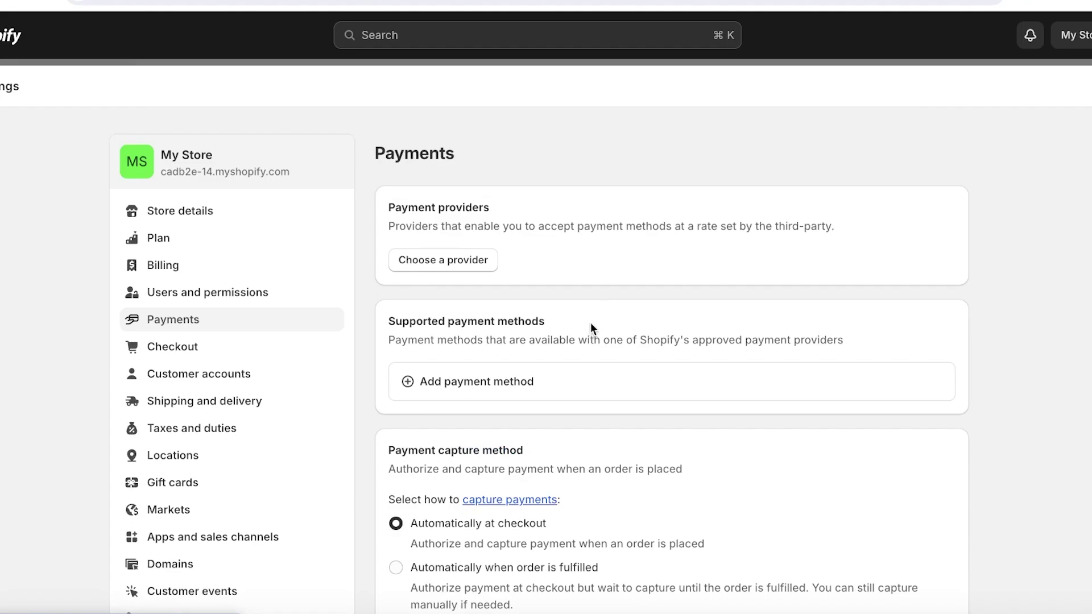
pyautogui.scroll(-7, 598, 312)
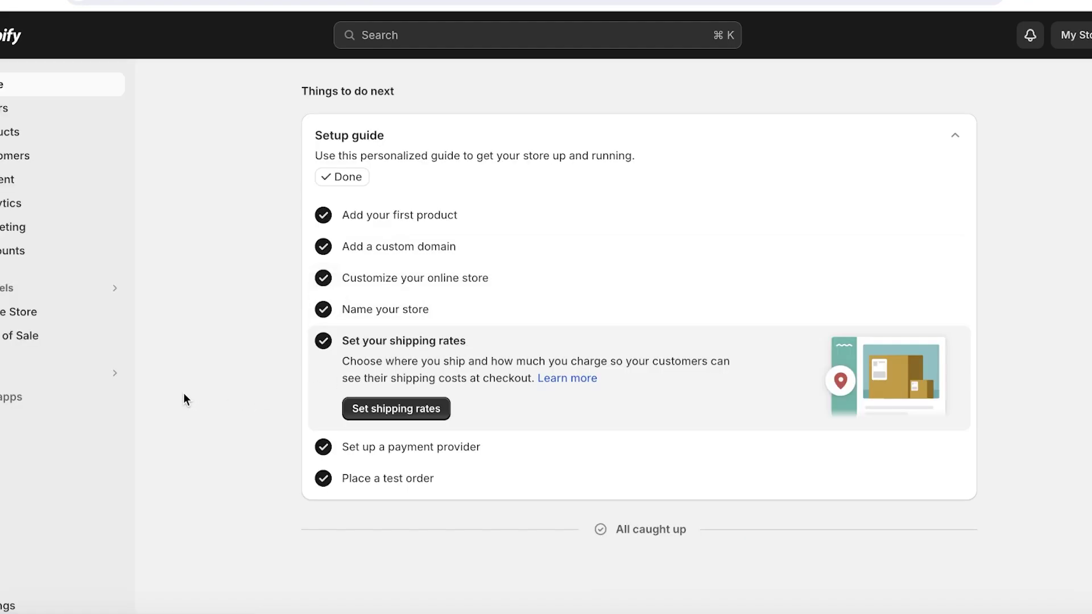
# Open the store's Shipping and delivery settings and look over the general and custom shipping rates
pyautogui.click(9, 606)
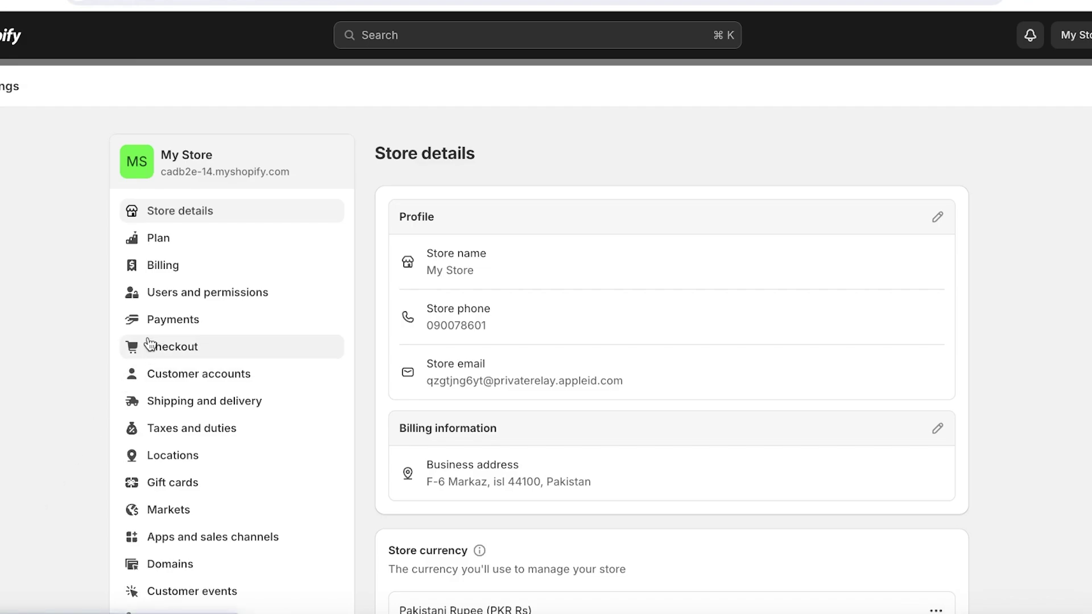
pyautogui.click(171, 401)
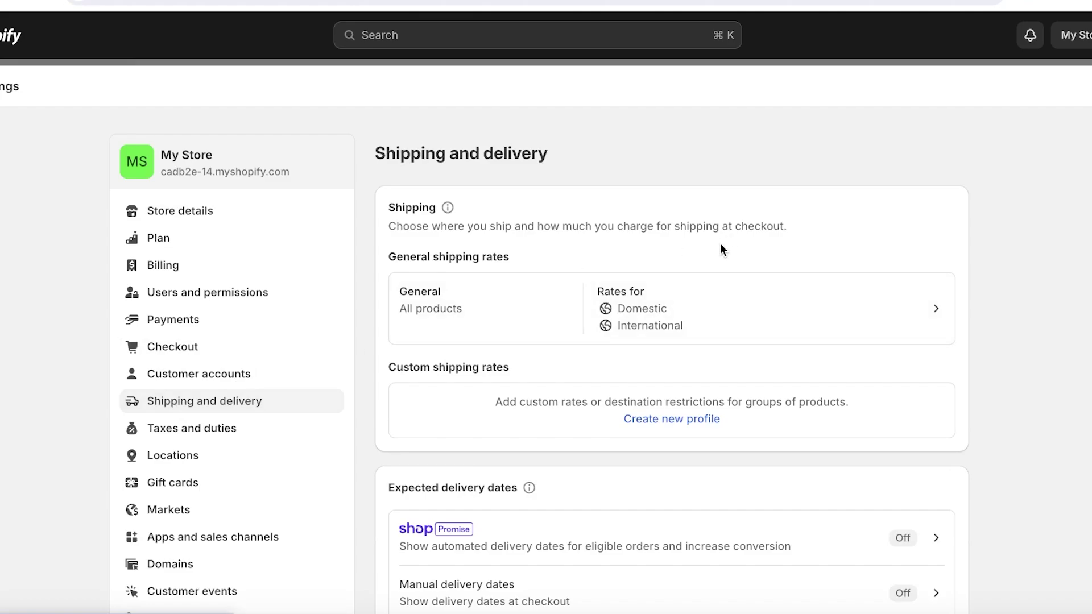
pyautogui.scroll(-2, 697, 291)
pyautogui.scroll(2, 698, 289)
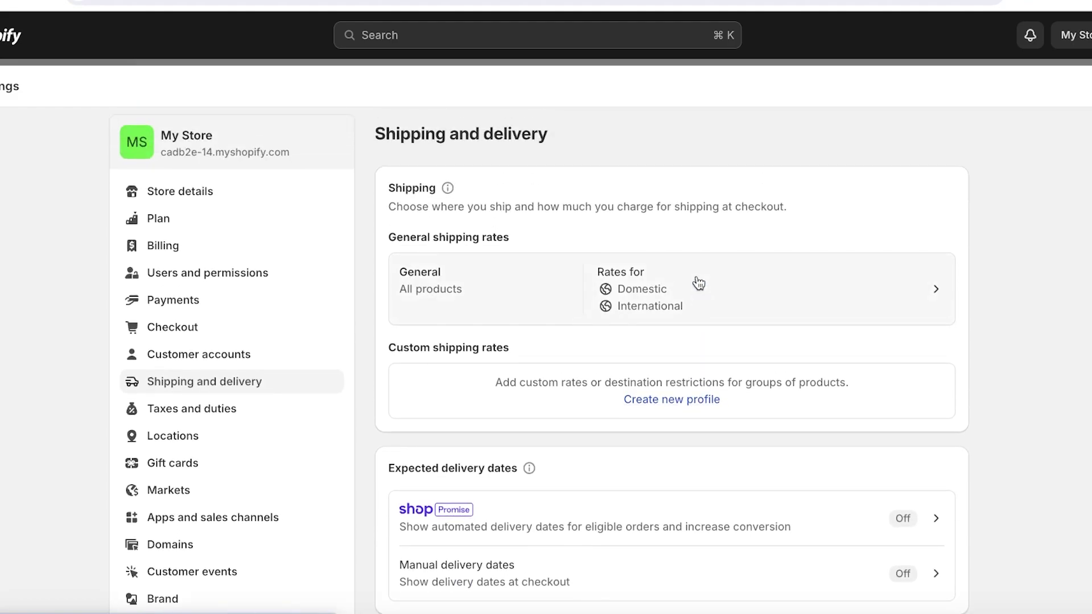
# Review the General shipping profile's products, origin and the Domestic and International zone rates, and return to the shipping overview
pyautogui.click(681, 296)
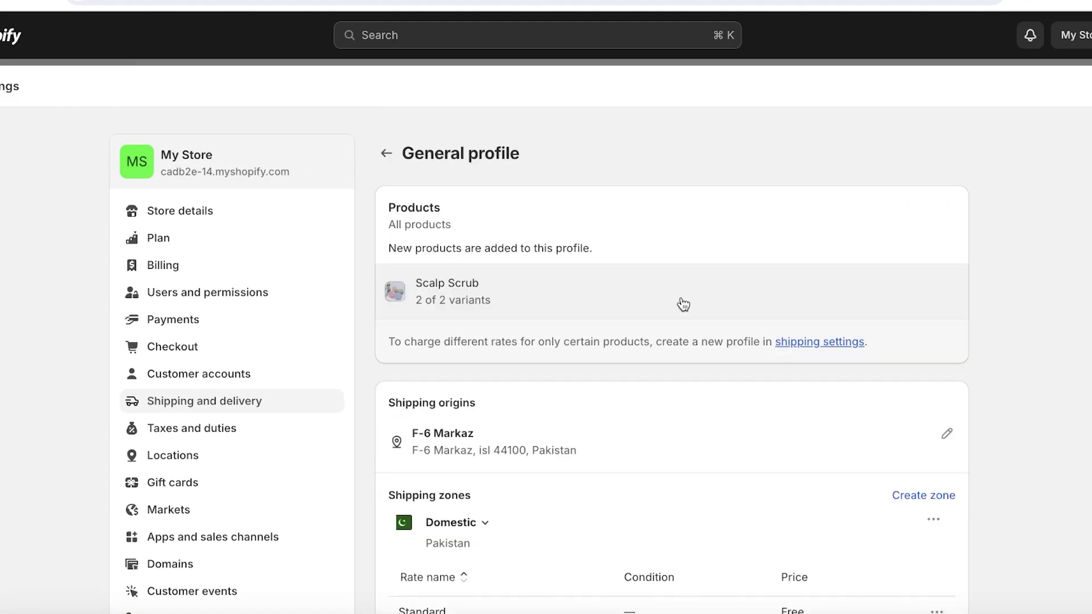
pyautogui.scroll(-1, 683, 302)
pyautogui.scroll(-3, 683, 292)
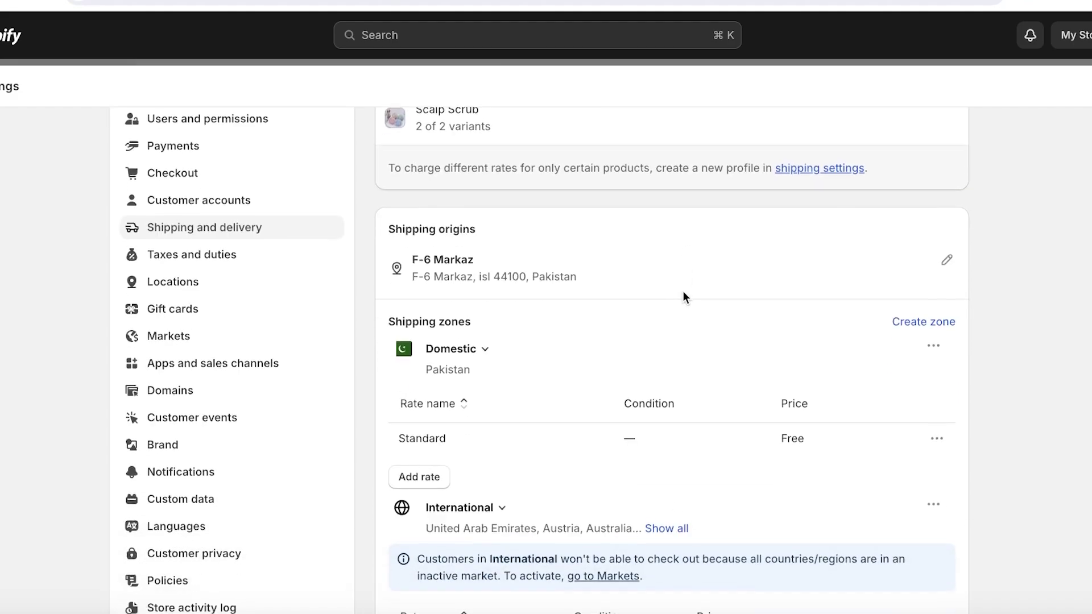
pyautogui.scroll(-3, 695, 296)
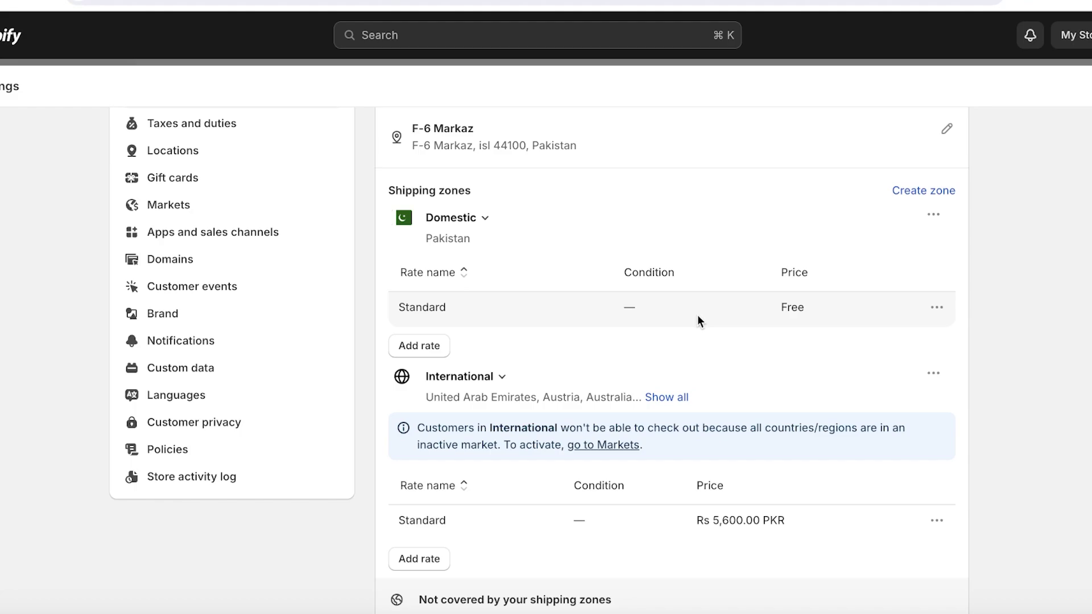
pyautogui.scroll(-6, 697, 315)
pyautogui.scroll(10, 695, 314)
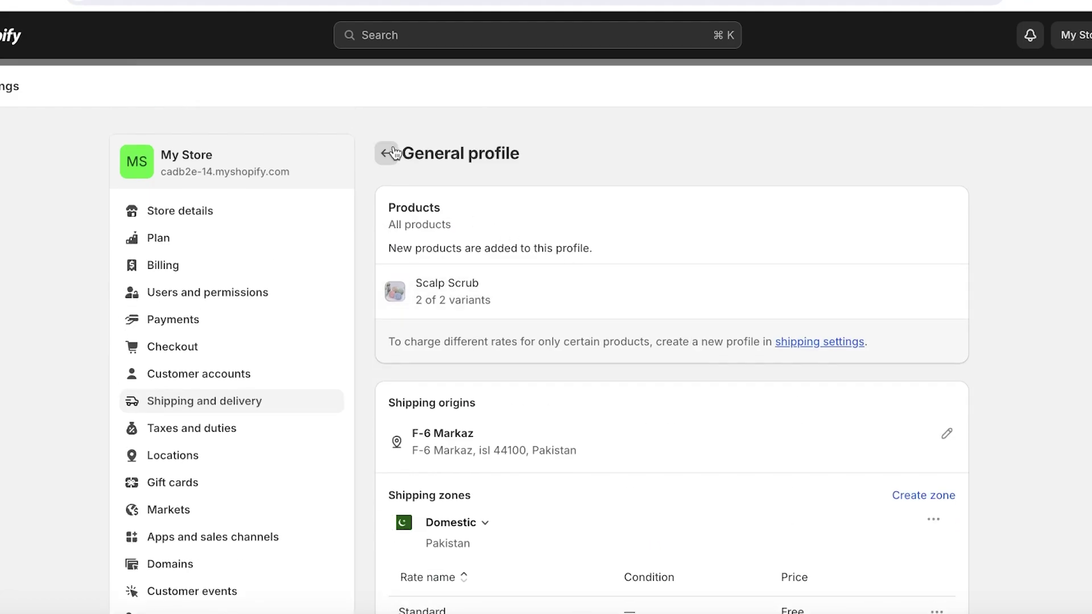
pyautogui.click(388, 153)
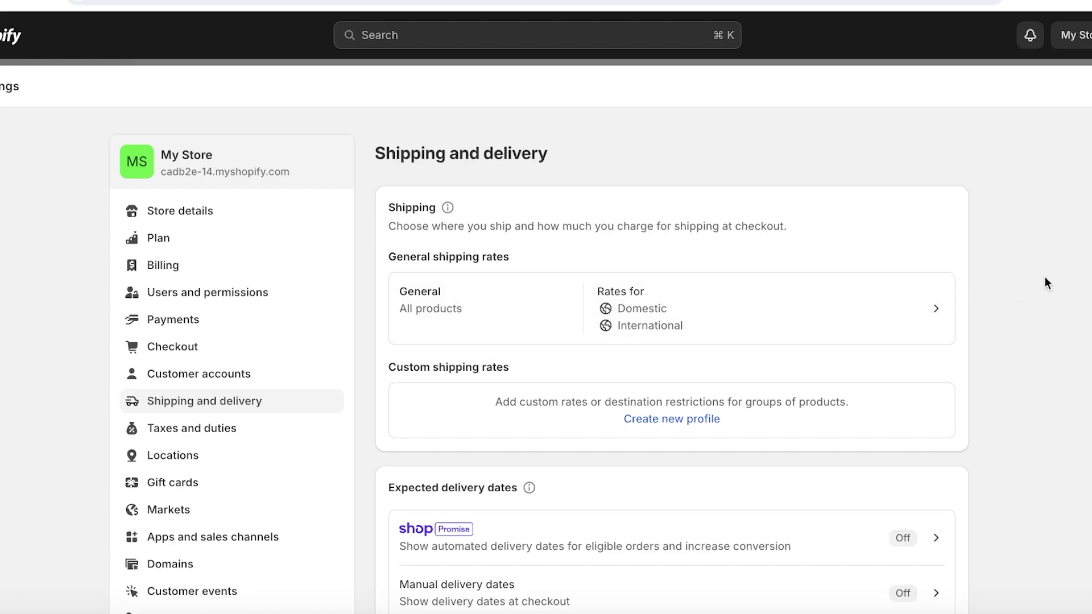
# Review the custom shipping rates, expected delivery dates, local delivery and local pickup options
pyautogui.scroll(-2, 1047, 276)
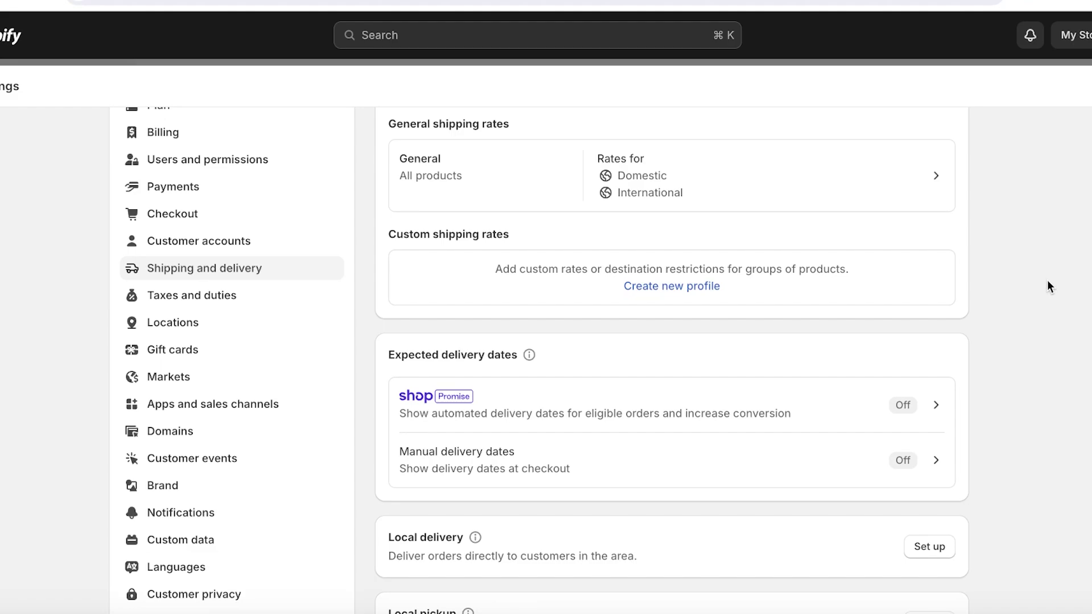
pyautogui.scroll(-1, 1045, 301)
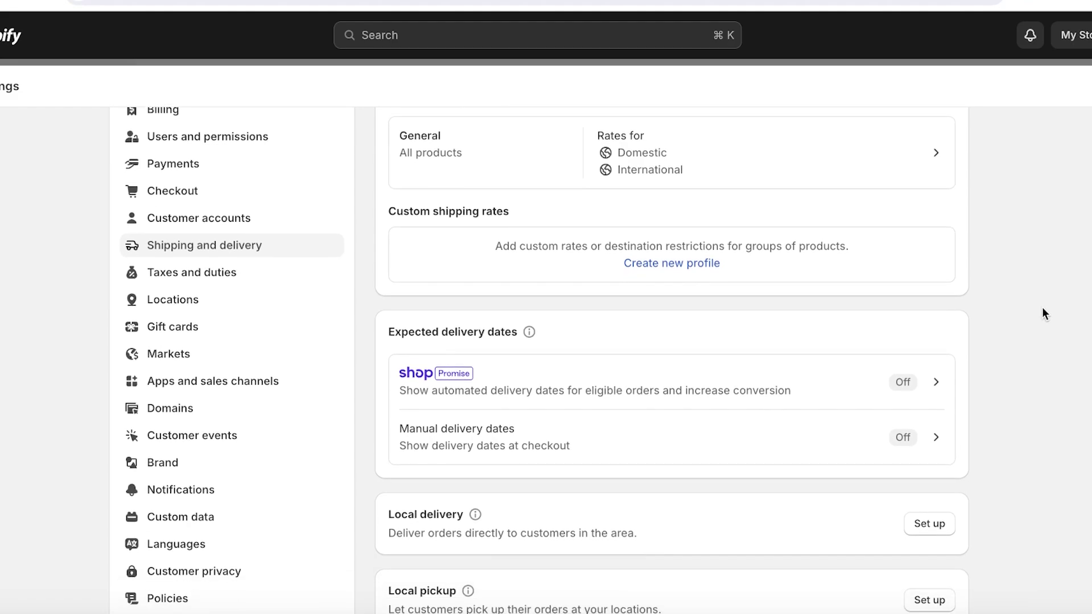
pyautogui.scroll(3, 1042, 307)
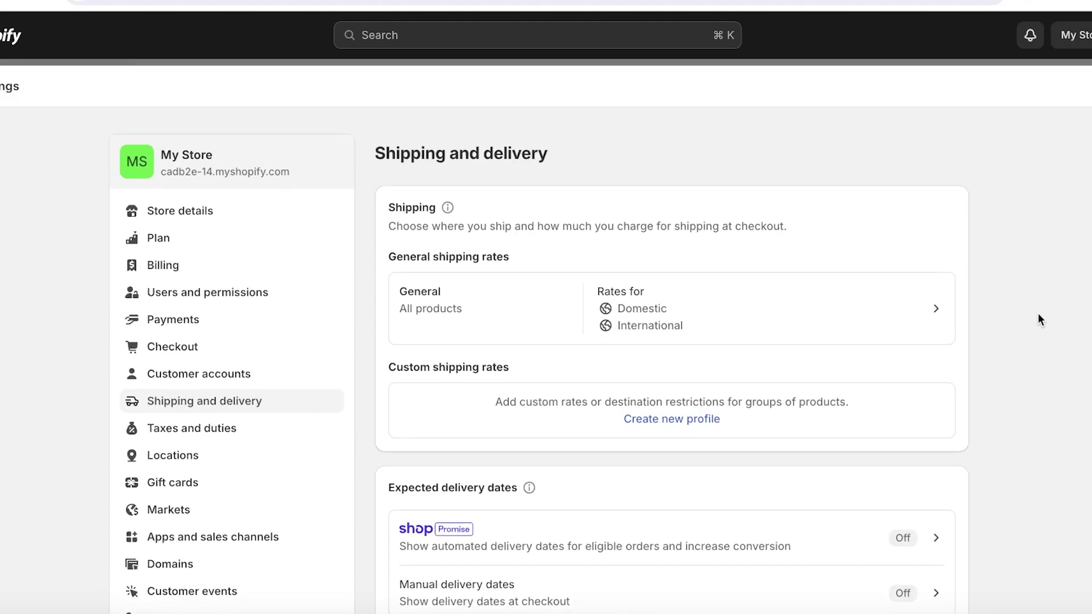
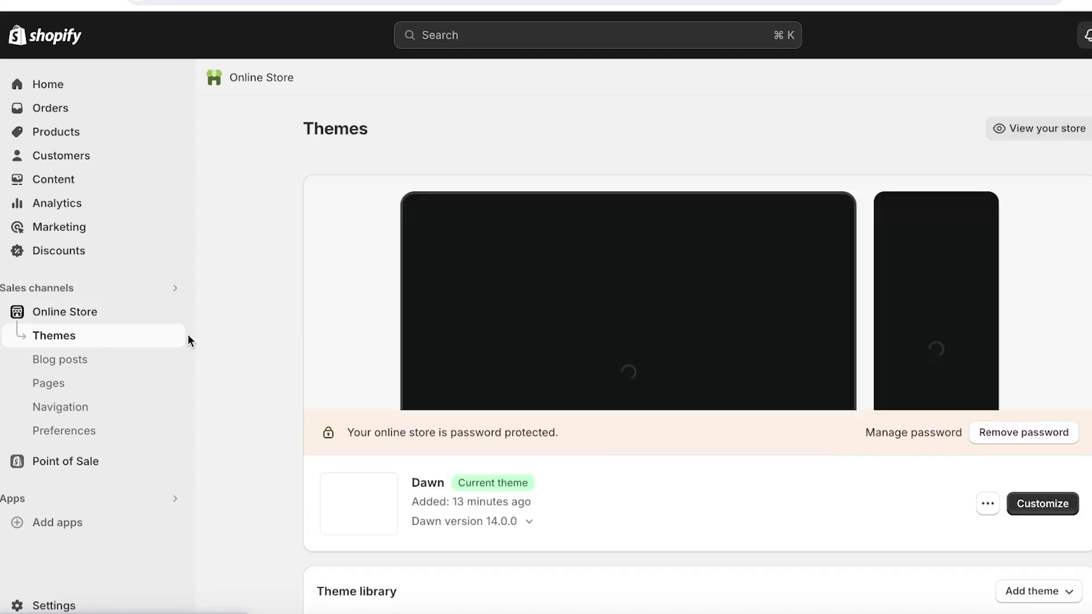
# View the live online store and check how its home page looks with the current Dawn theme
pyautogui.click(174, 315)
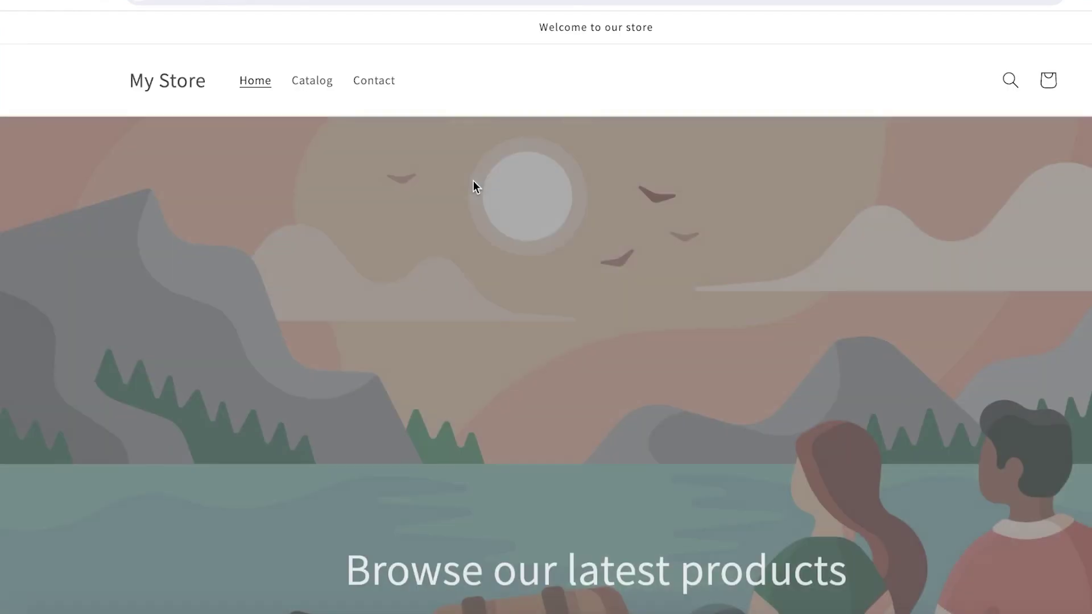
pyautogui.scroll(-4, 475, 188)
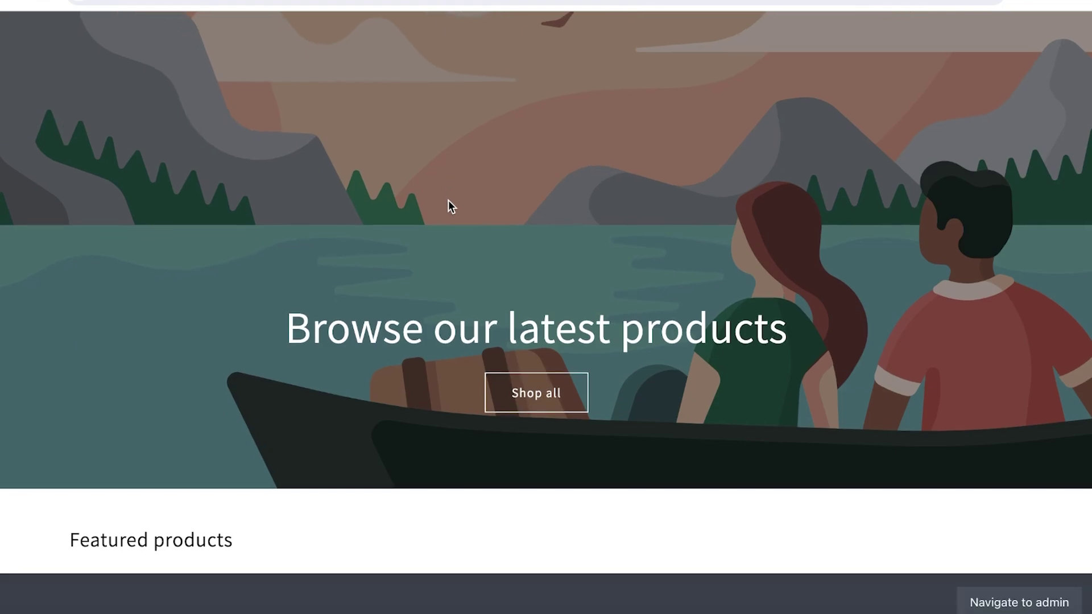
pyautogui.scroll(4, 448, 200)
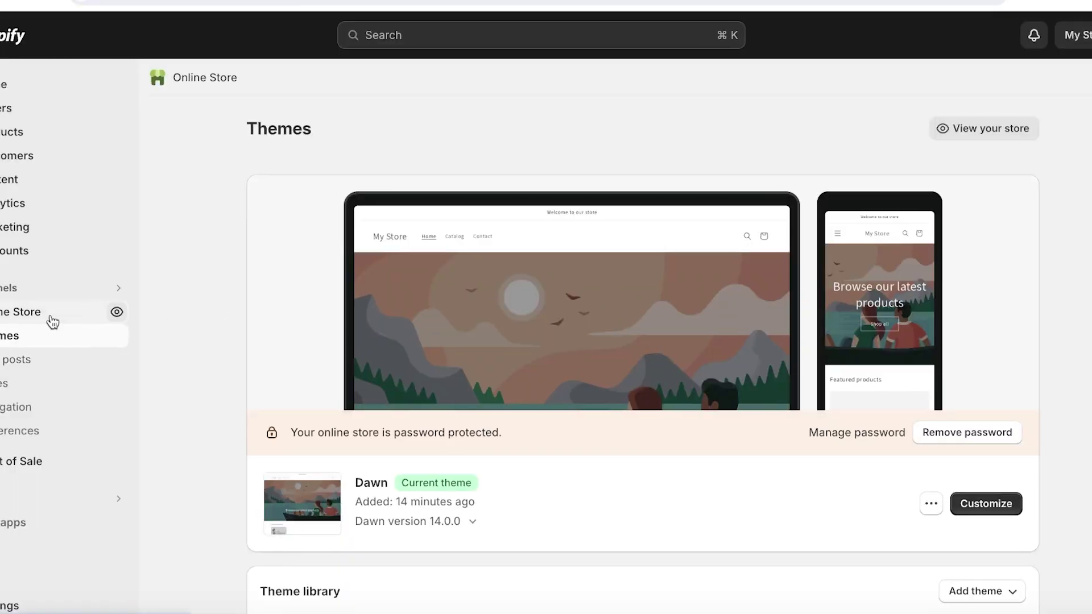
# Open the Shopify Theme Store from the Themes page and browse the available themes
pyautogui.scroll(-12, 686, 281)
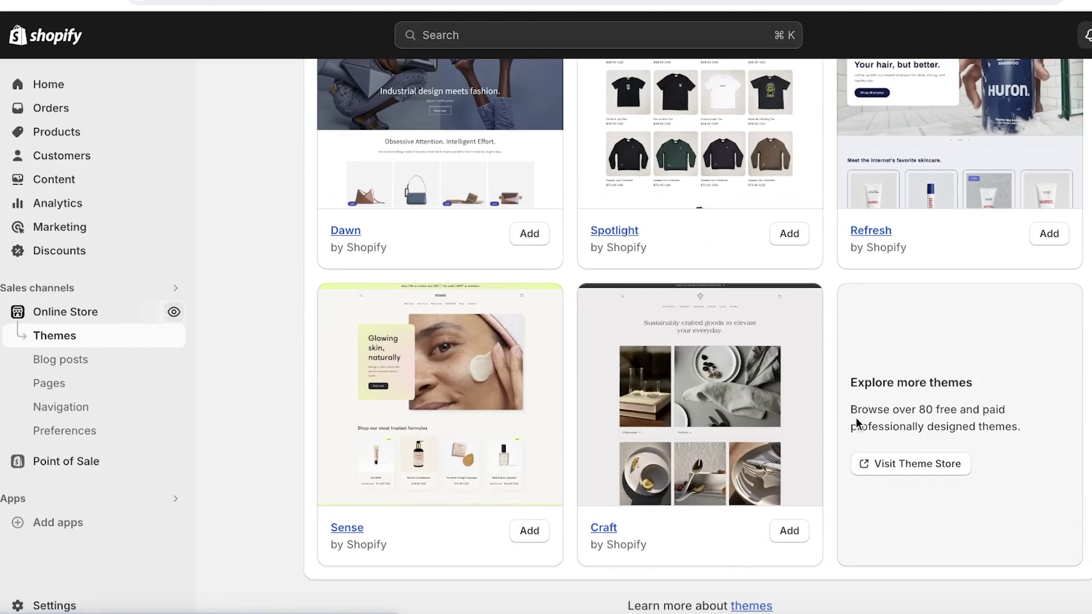
pyautogui.click(932, 465)
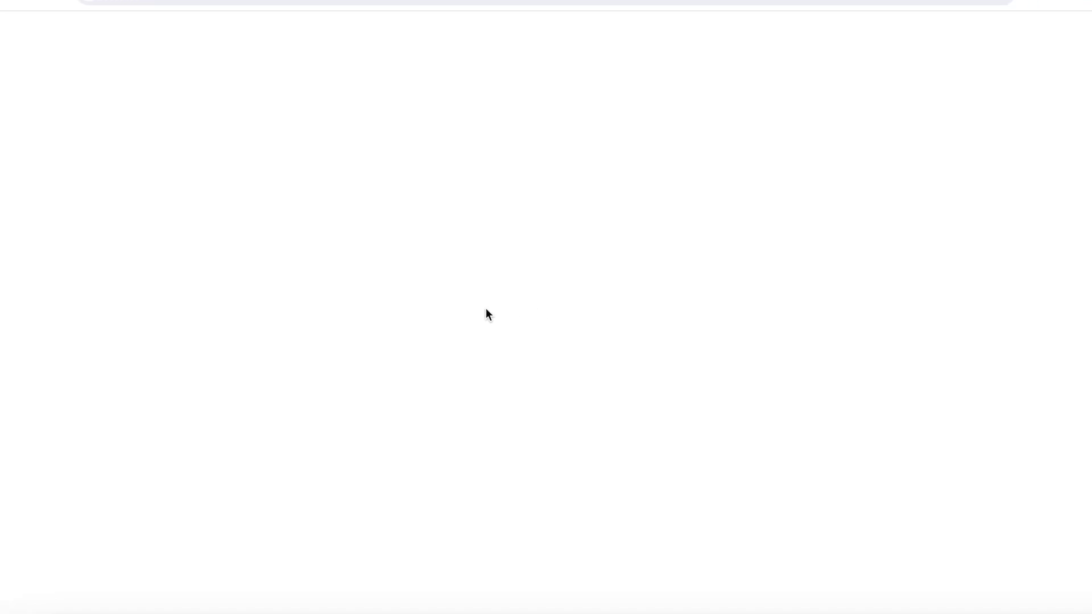
pyautogui.scroll(-10, 716, 178)
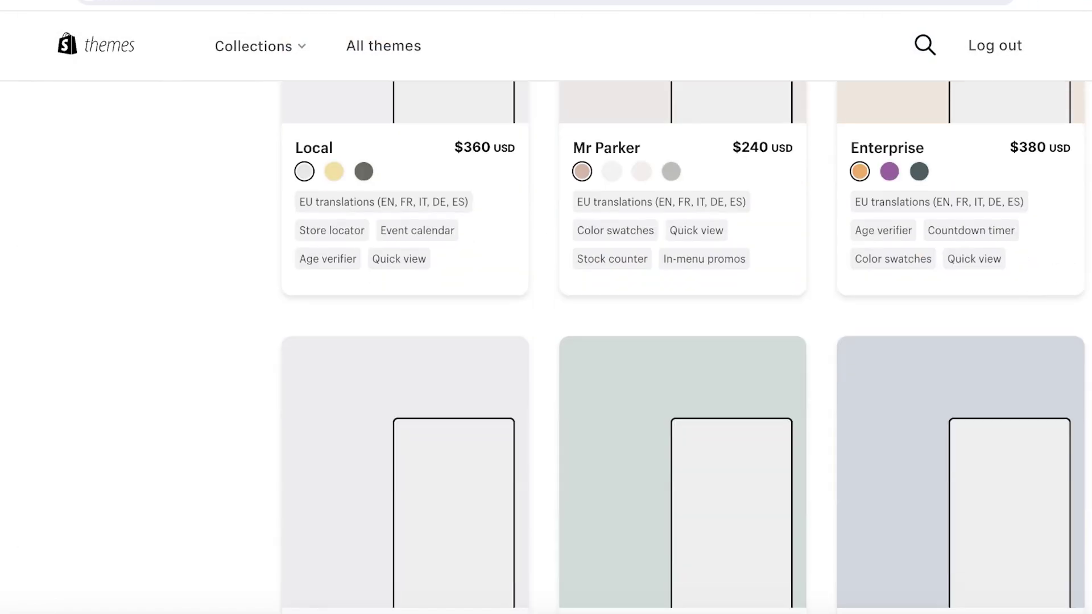
pyautogui.scroll(-15, 683, 347)
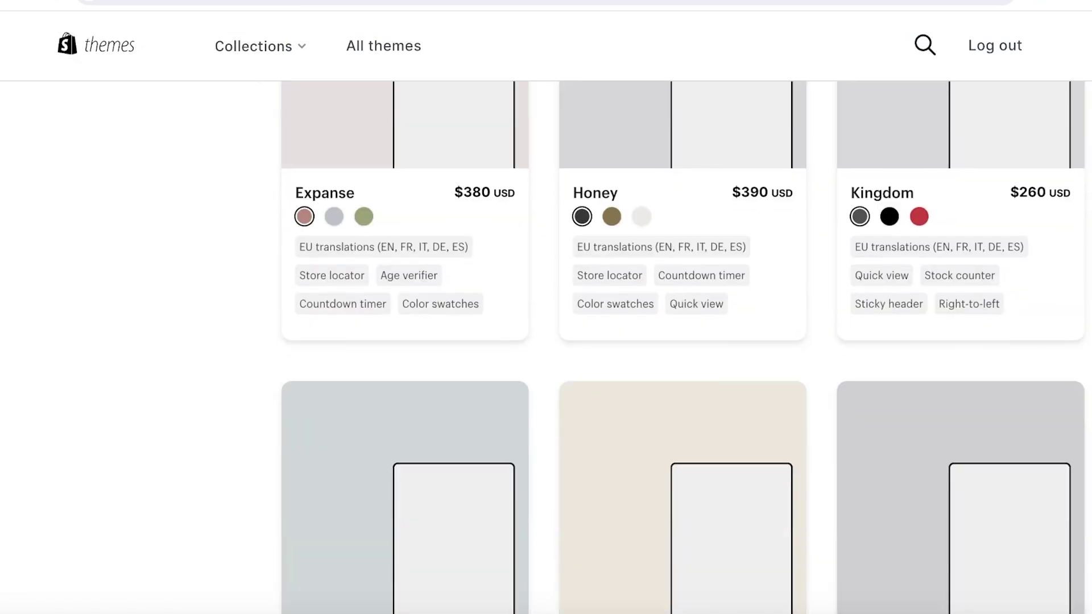
# Filter the Theme Store listing to show only free themes
pyautogui.scroll(20, 683, 347)
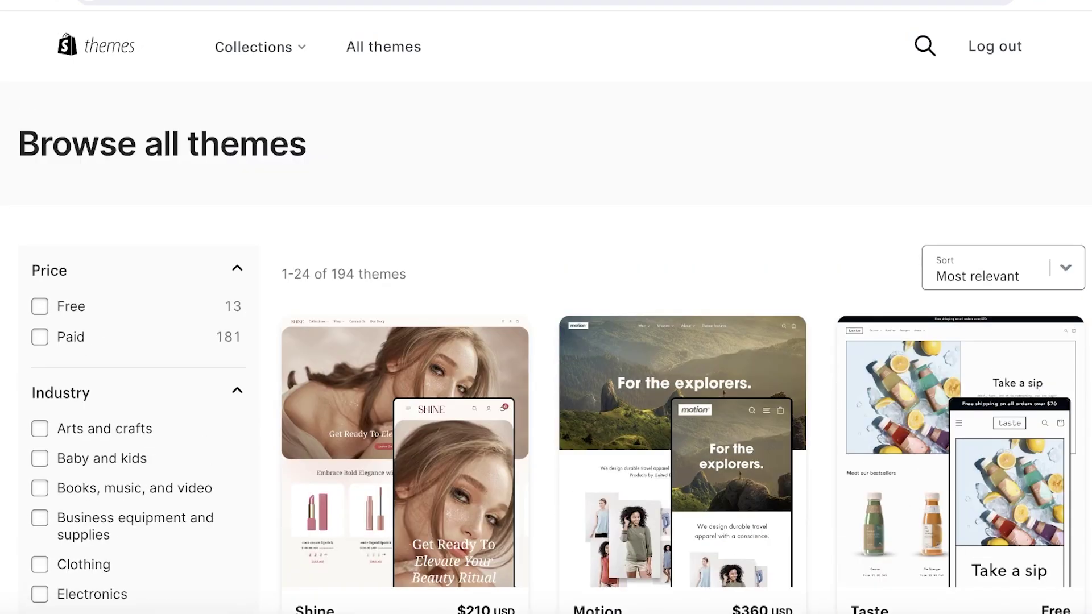
pyautogui.click(39, 306)
pyautogui.scroll(-8, 795, 185)
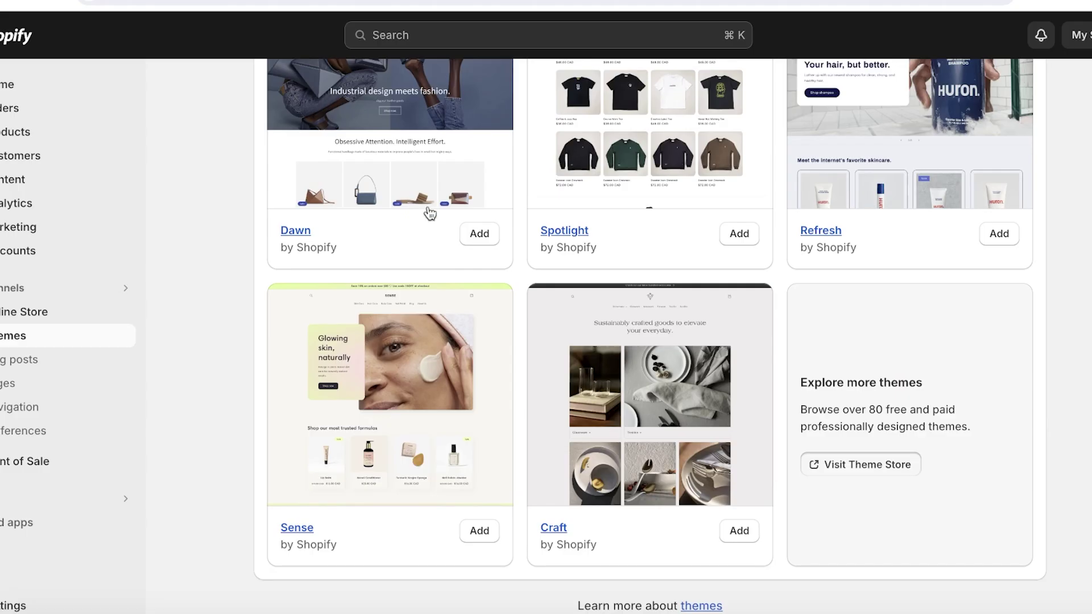
pyautogui.scroll(3, 480, 214)
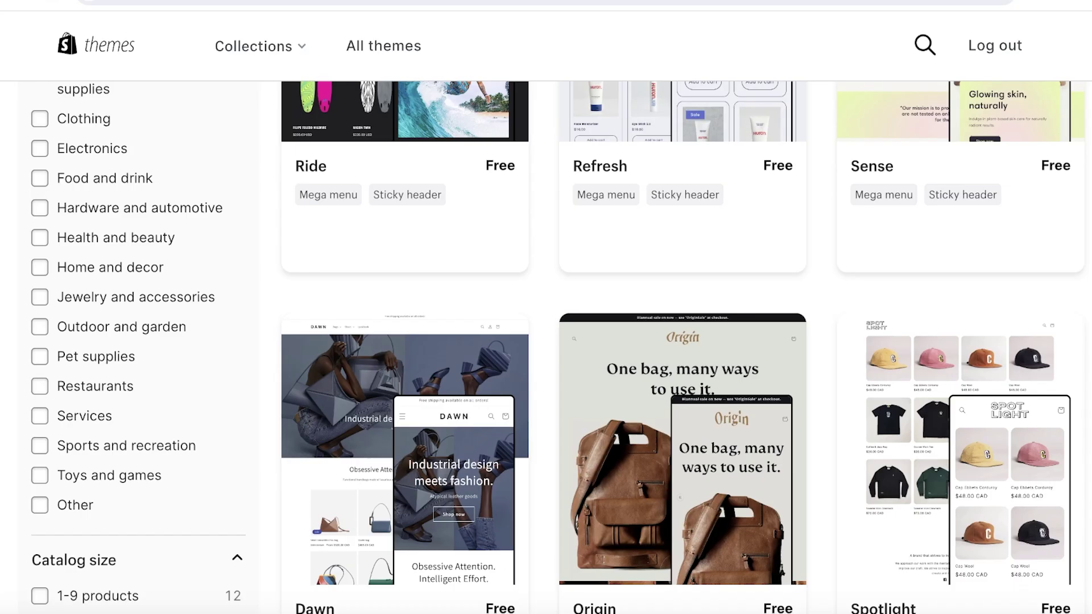
pyautogui.scroll(7, 377, 239)
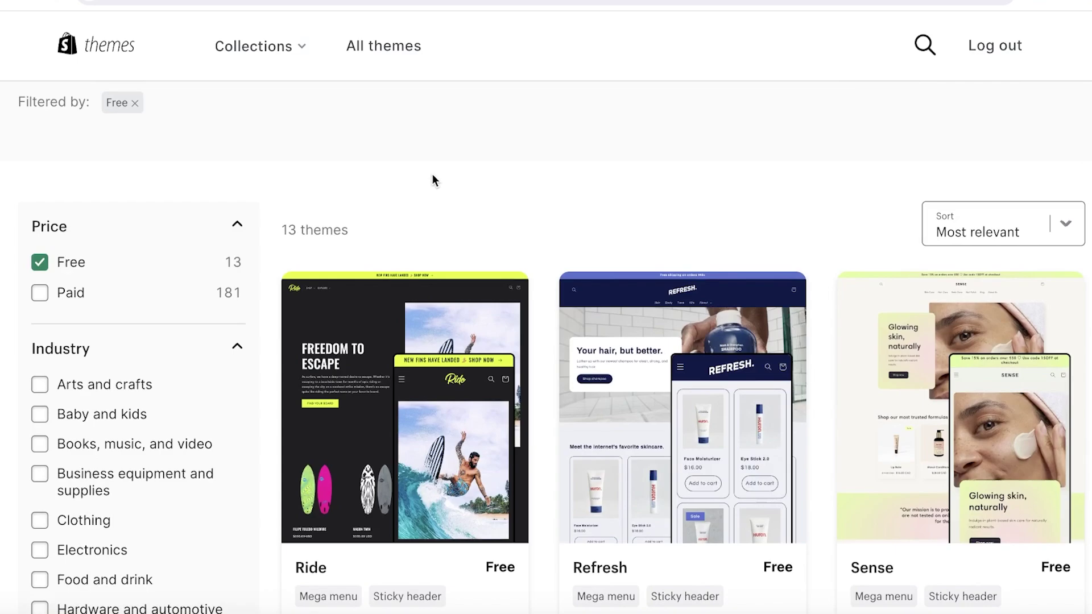
# Pick the Taste theme from the free themes and add it to the store's theme library
pyautogui.scroll(-12, 434, 181)
pyautogui.scroll(3, 566, 352)
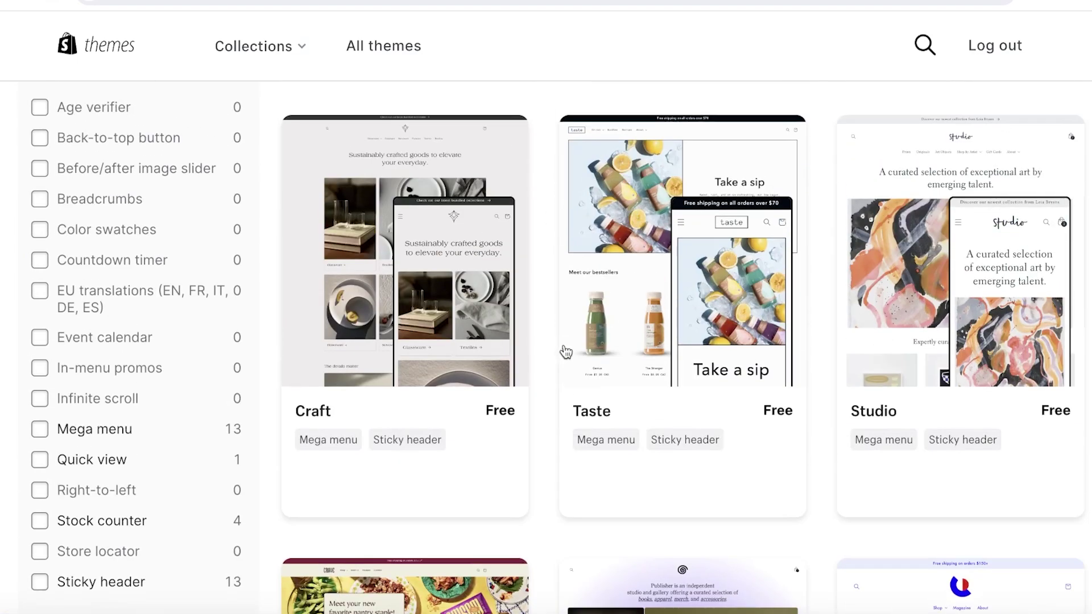
pyautogui.click(740, 236)
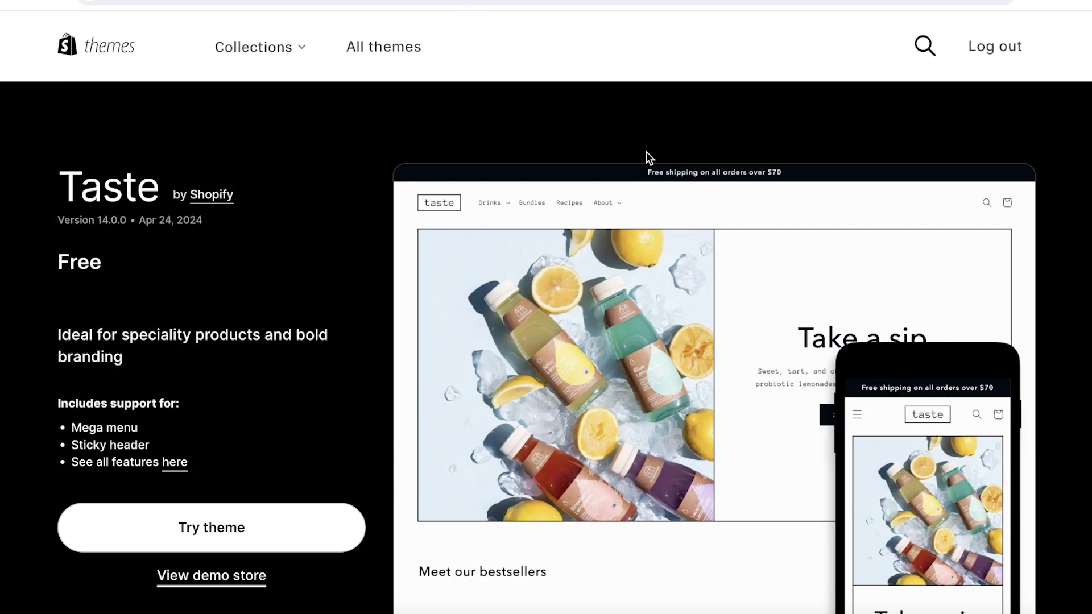
pyautogui.click(129, 532)
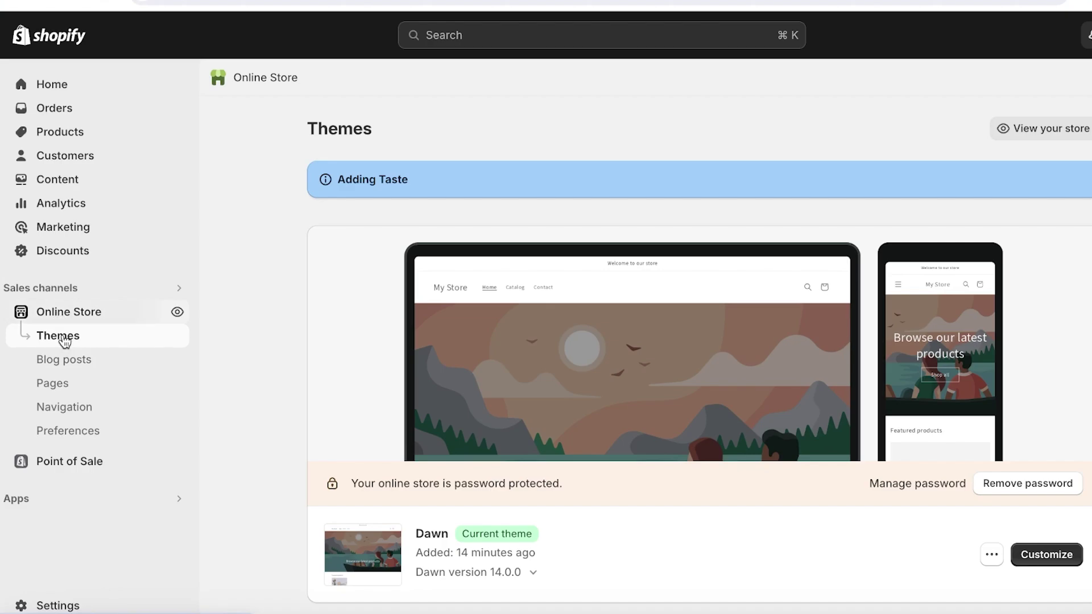
# Publish the Taste theme from the theme library in place of Dawn
pyautogui.scroll(-3, 1072, 182)
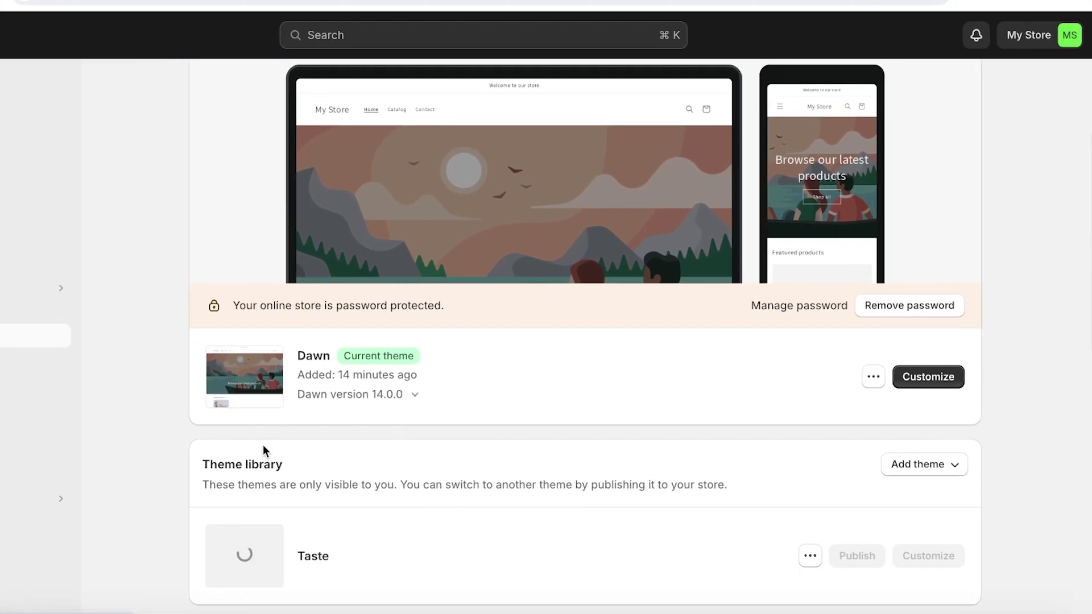
pyautogui.scroll(-1, 280, 453)
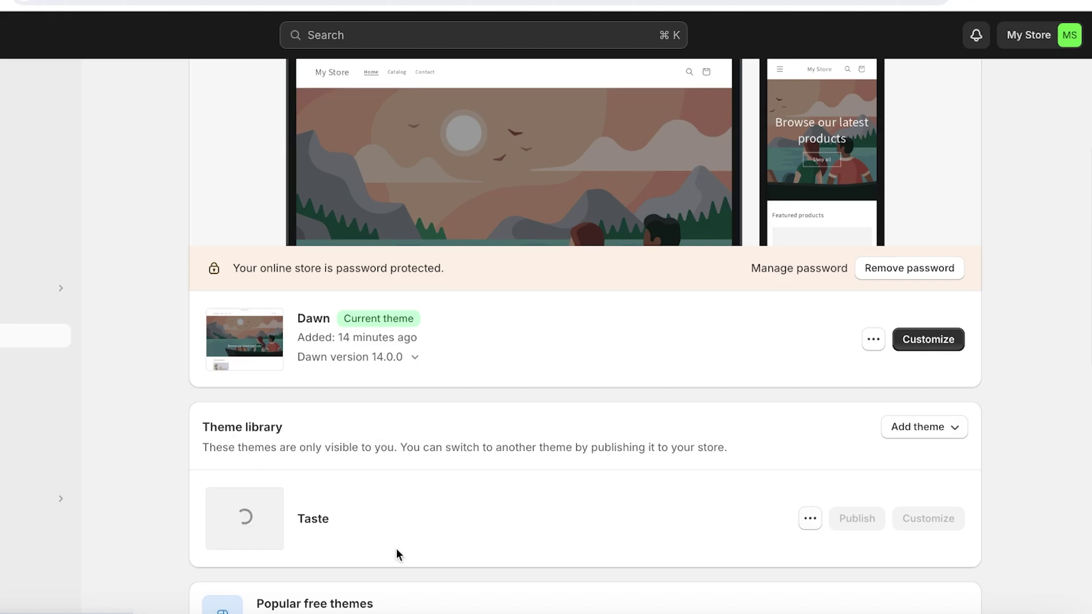
pyautogui.scroll(-4, 588, 306)
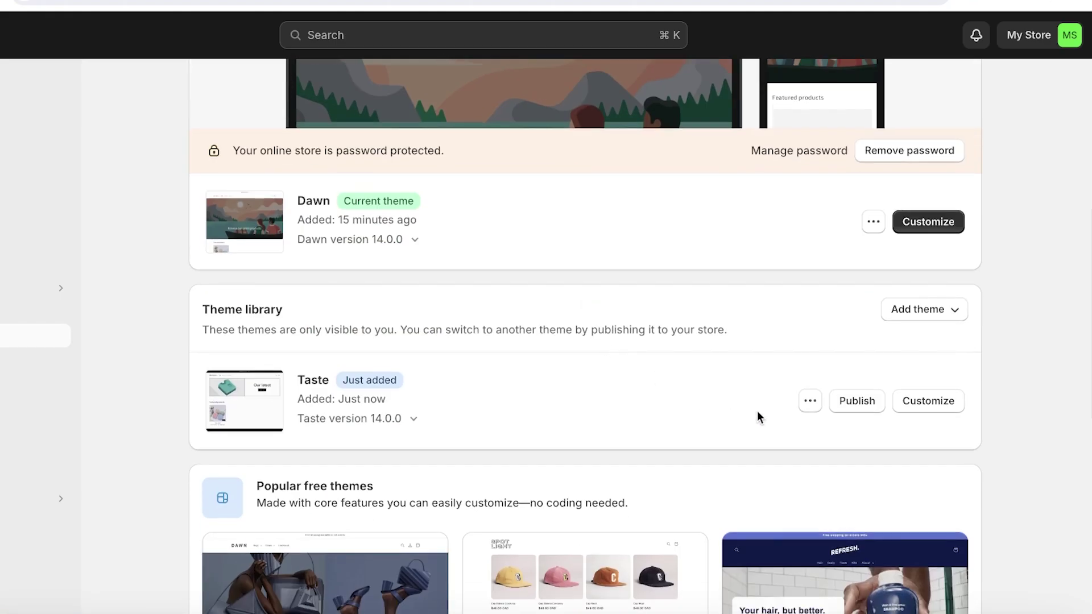
pyautogui.click(853, 403)
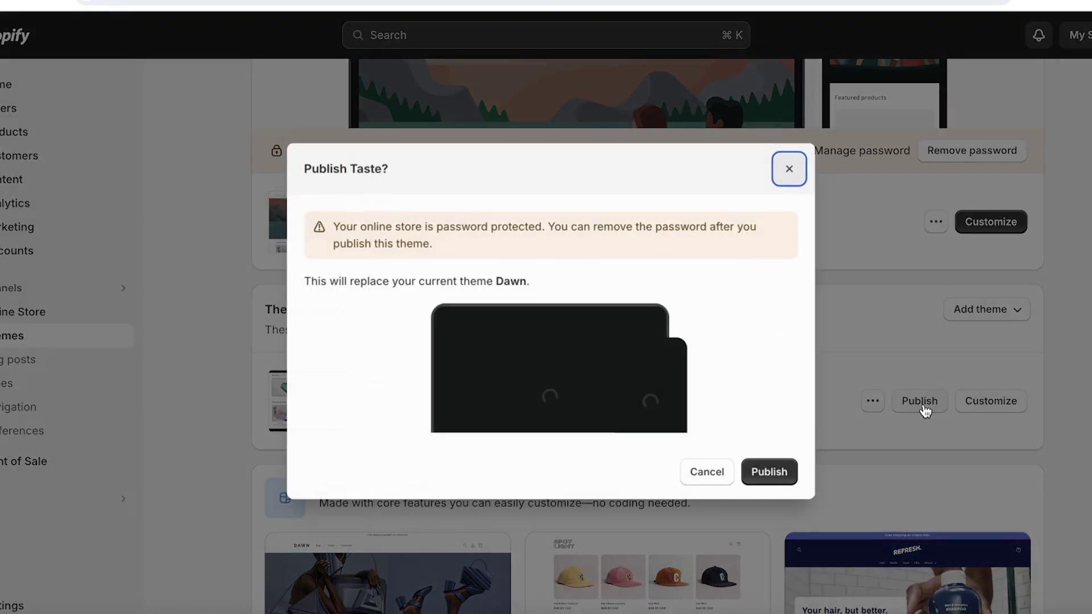
pyautogui.click(765, 472)
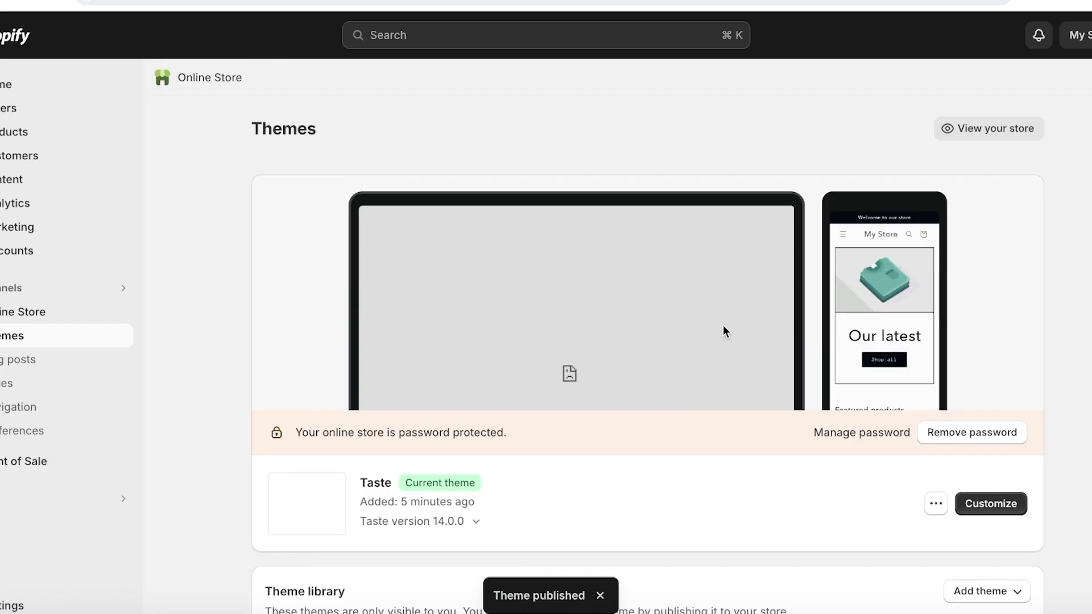
# Open the Taste theme for customization and set the MIRACLE PNG from the store library as the logo
pyautogui.click(989, 504)
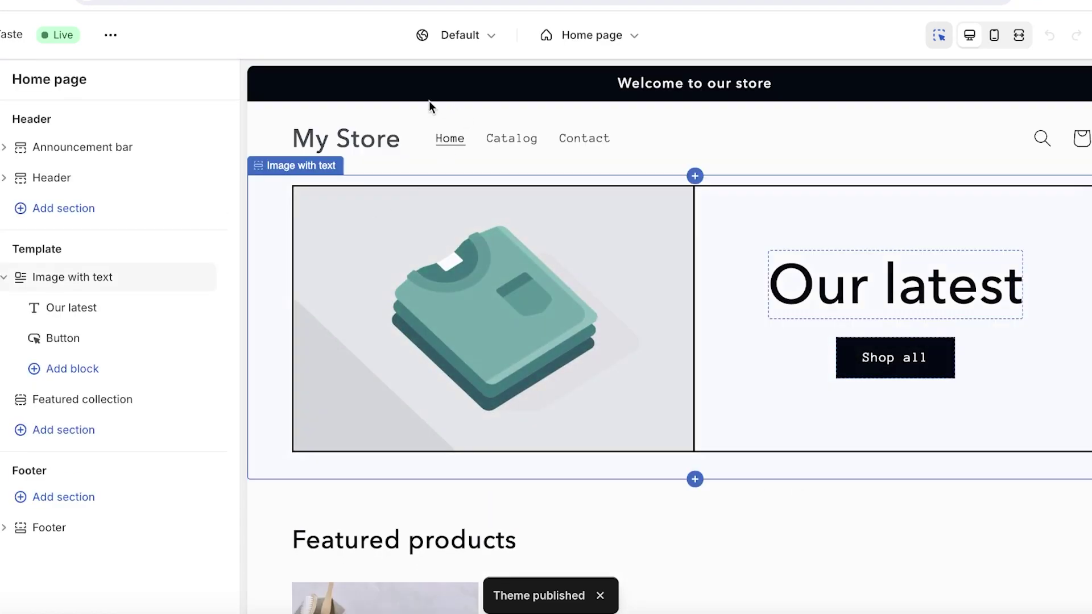
pyautogui.click(333, 139)
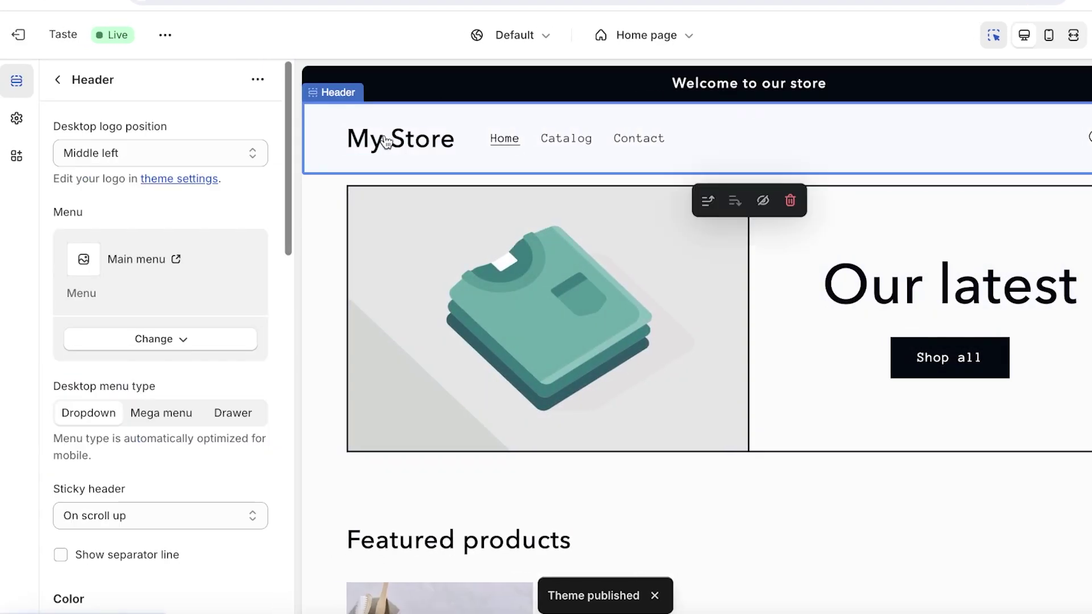
pyautogui.click(31, 125)
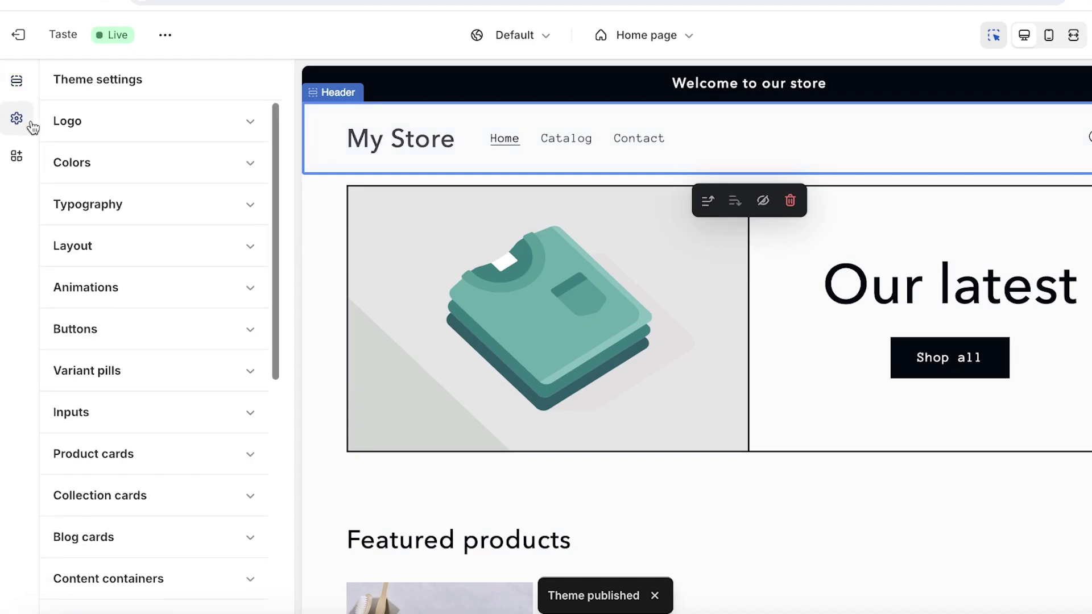
pyautogui.click(103, 124)
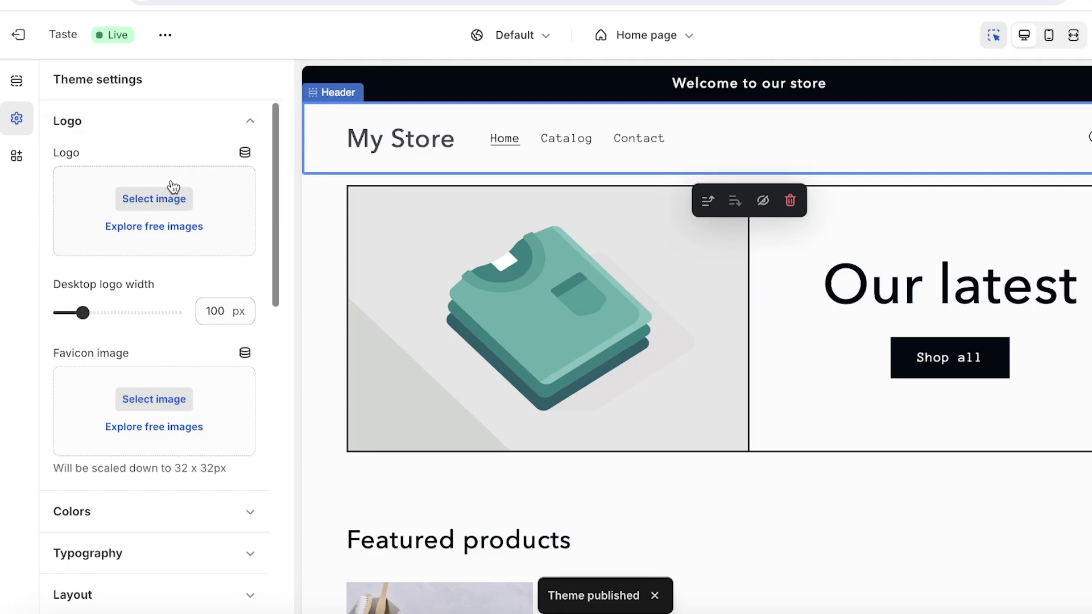
pyautogui.click(152, 199)
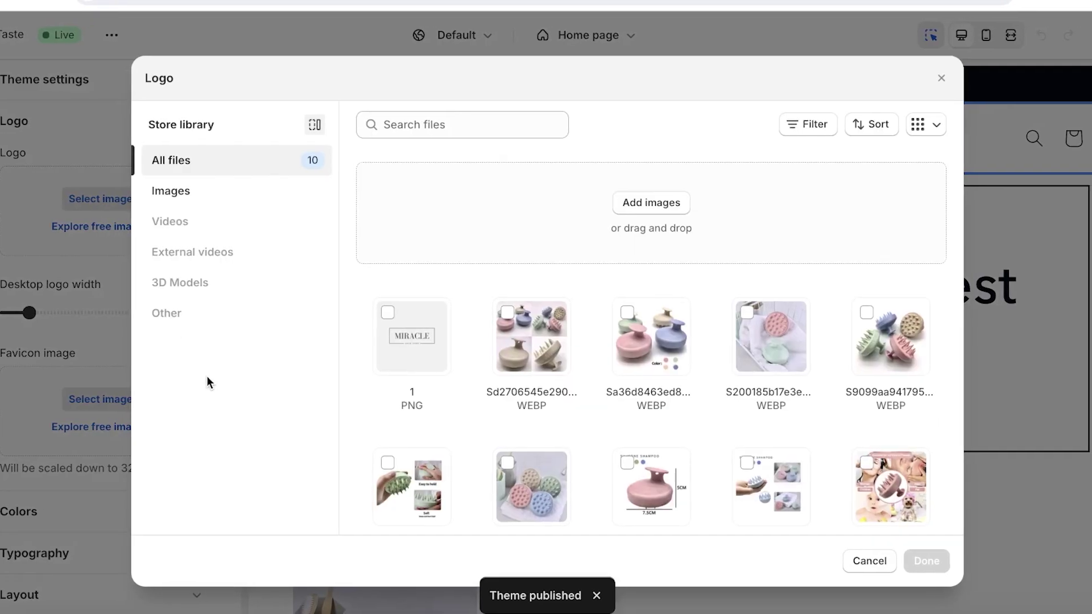
pyautogui.click(407, 321)
pyautogui.click(939, 560)
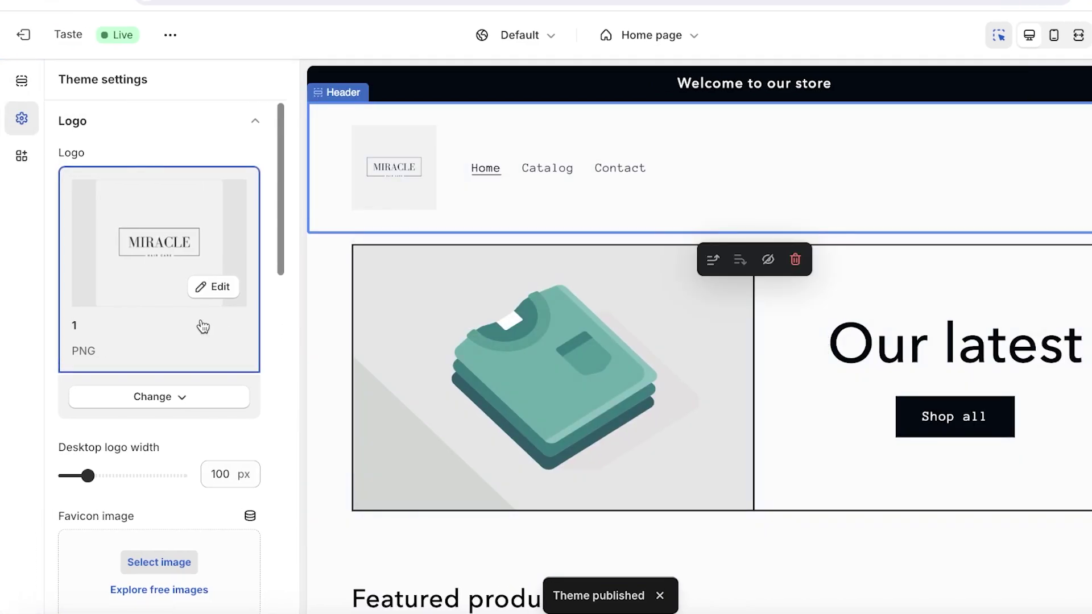
# Set the home page's Image with text picture to the library photo of four coloured scalp brushes on a white background
pyautogui.click(22, 93)
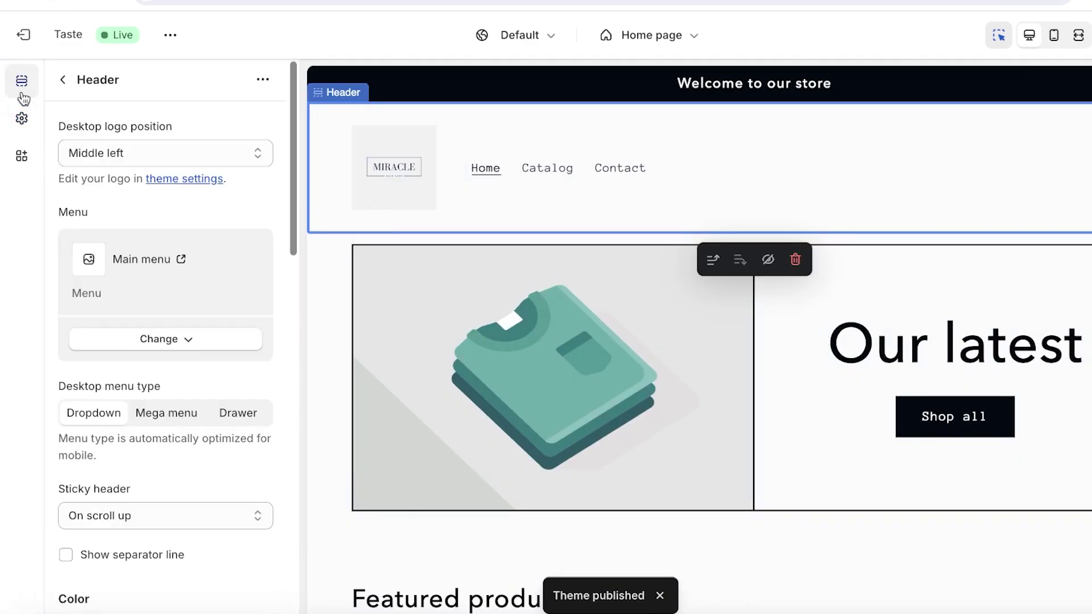
pyautogui.click(62, 80)
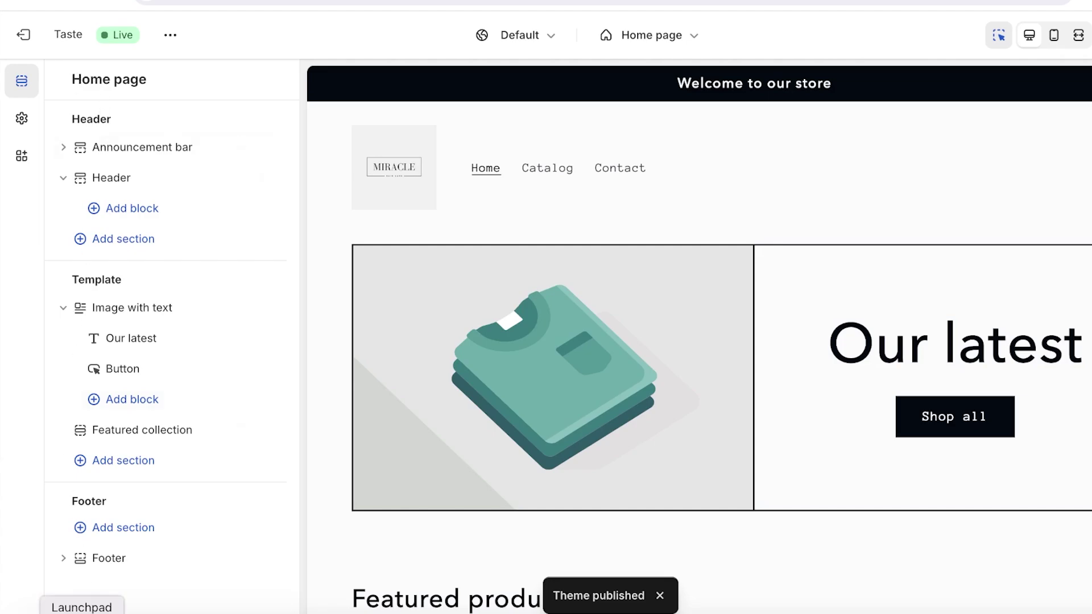
pyautogui.click(397, 310)
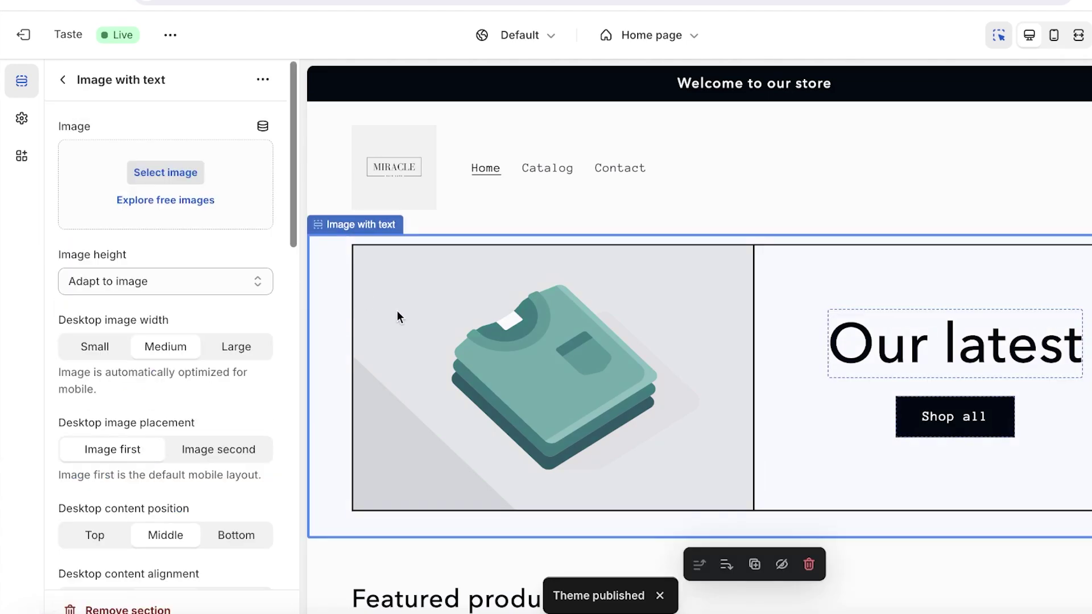
pyautogui.click(166, 172)
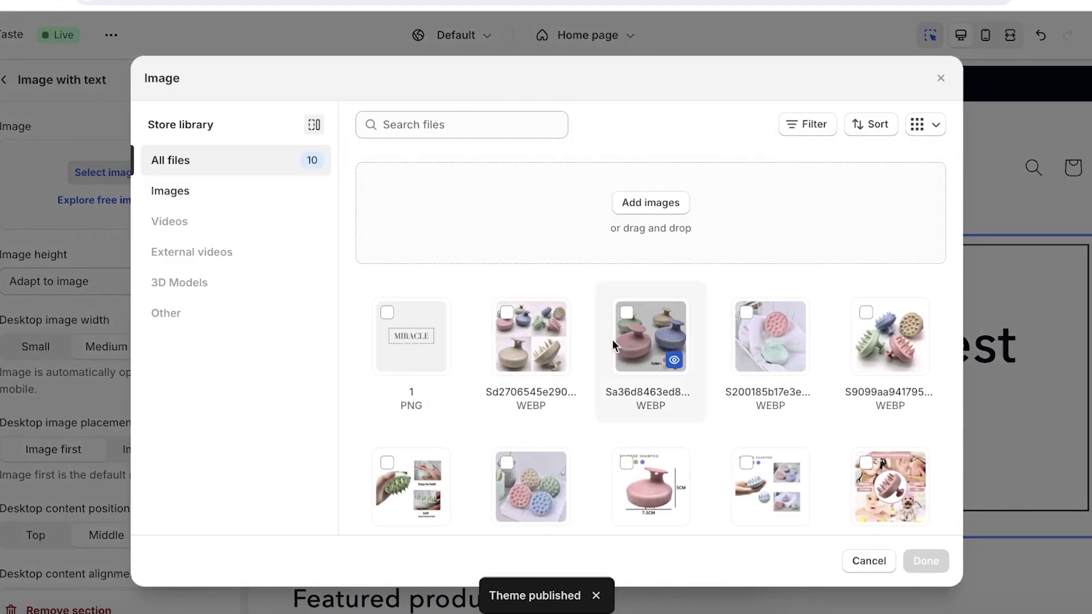
pyautogui.click(858, 346)
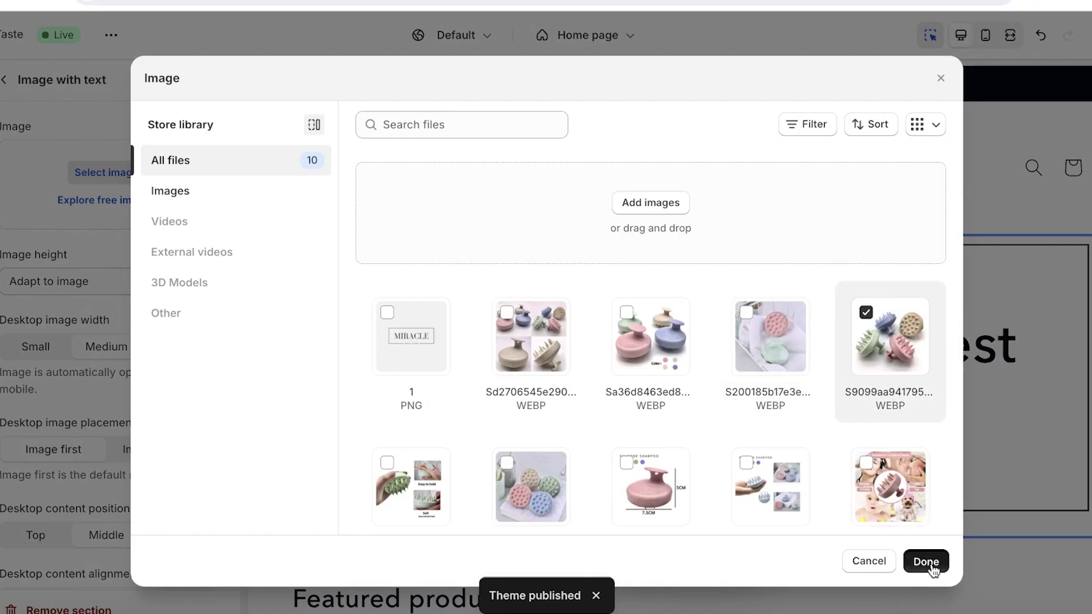
pyautogui.click(926, 561)
pyautogui.scroll(-3, 683, 488)
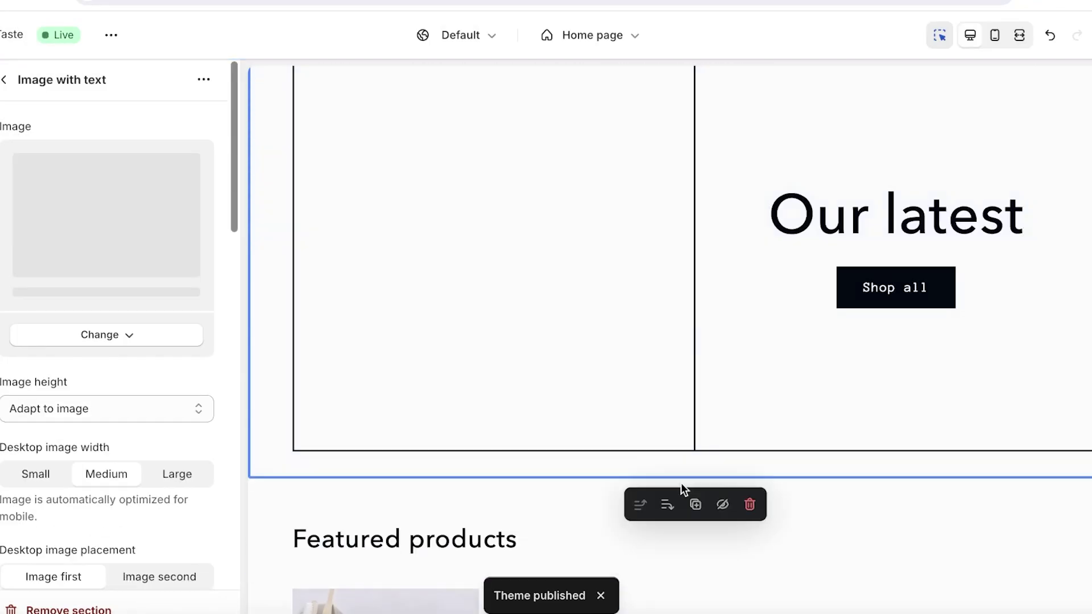
pyautogui.scroll(3, 713, 348)
# Change the "Our latest" heading to "The best haircare item!" and set its heading size to Small
pyautogui.click(908, 406)
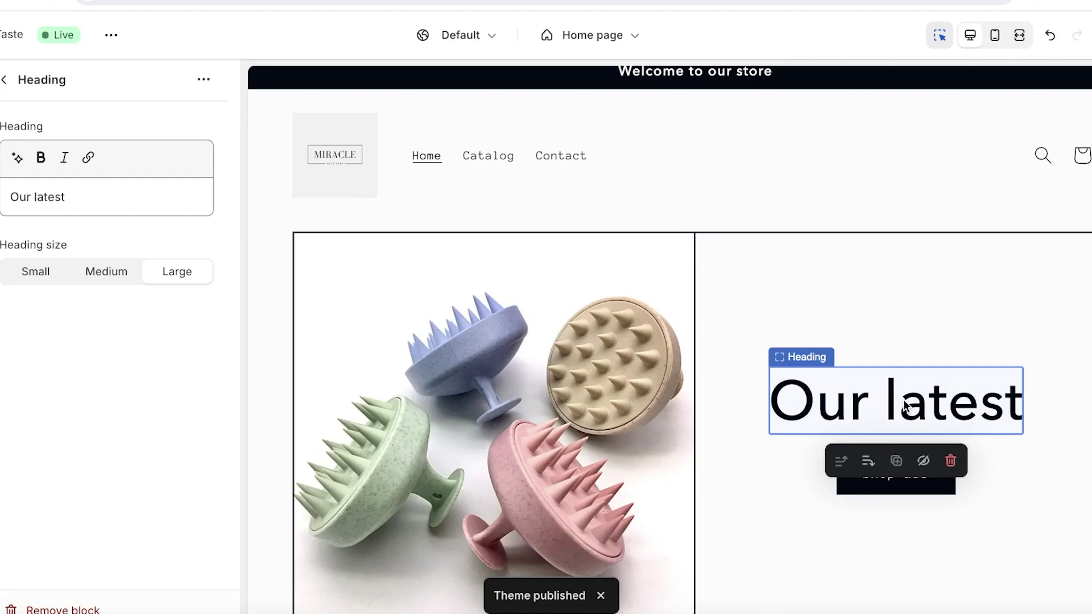
pyautogui.click(47, 202)
pyautogui.doubleClick(47, 202)
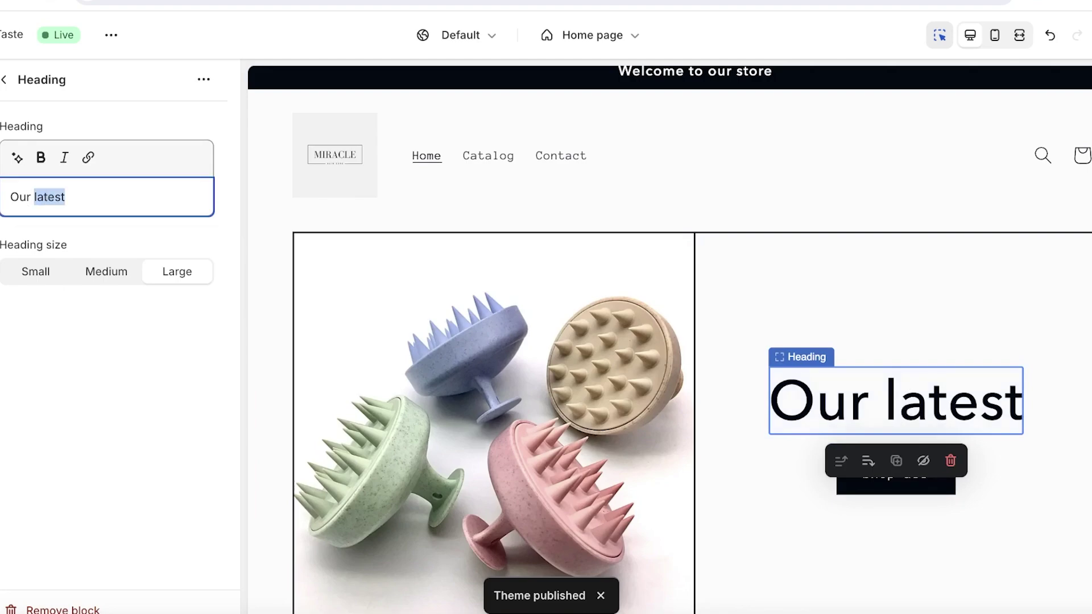
pyautogui.press('BackSpace')
pyautogui.press('BackSpace')
pyautogui.press('BackSpace')
pyautogui.press('BackSpace')
pyautogui.press('BackSpace')
pyautogui.write('A=')
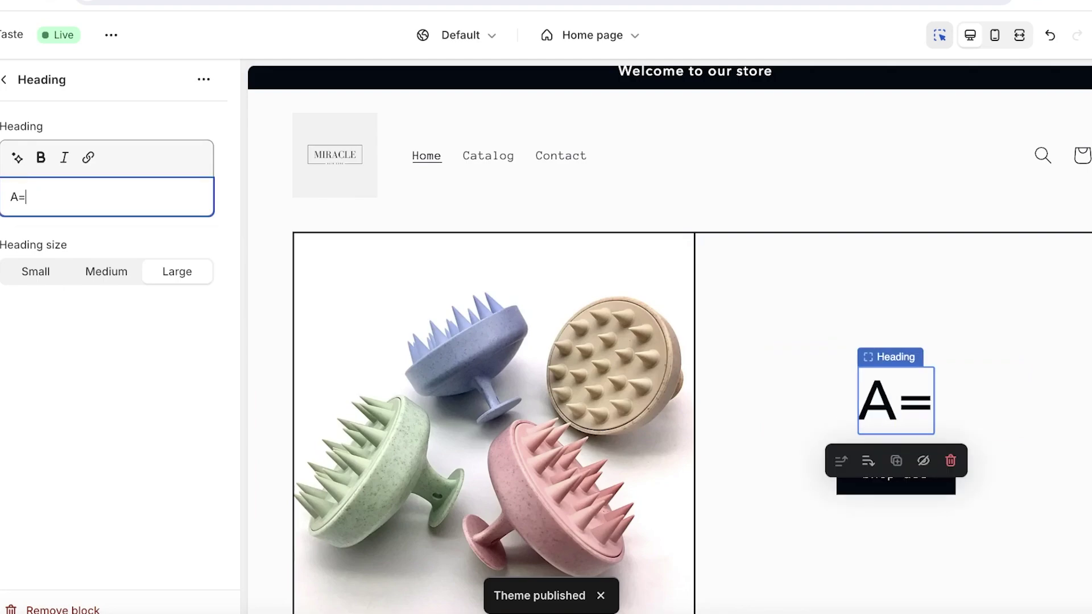
pyautogui.press('BackSpace')
pyautogui.press('BackSpace')
pyautogui.write('The best hai')
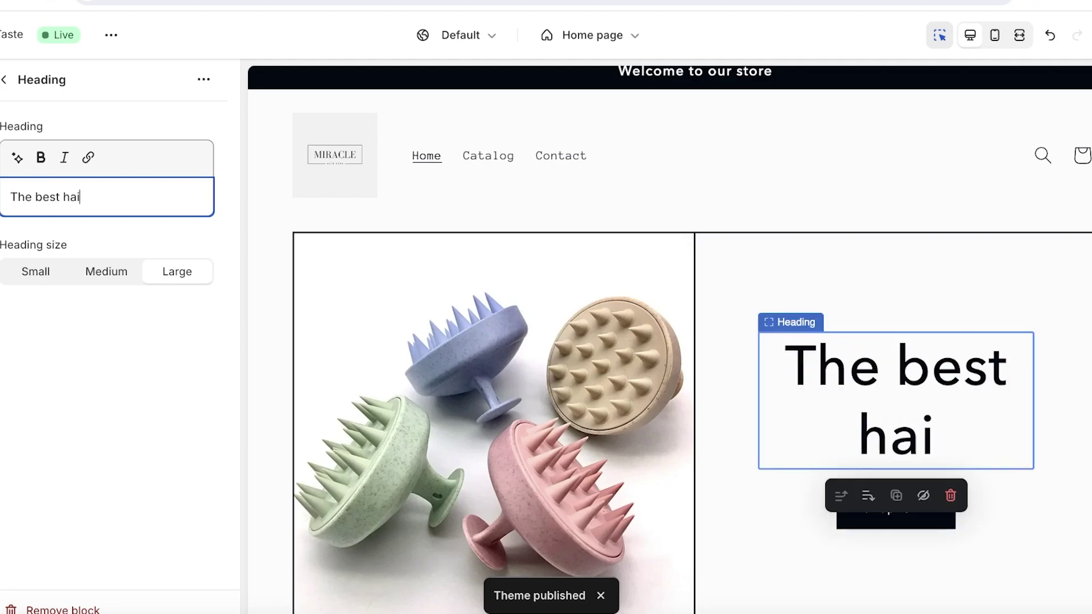
pyautogui.write('rcare item to w')
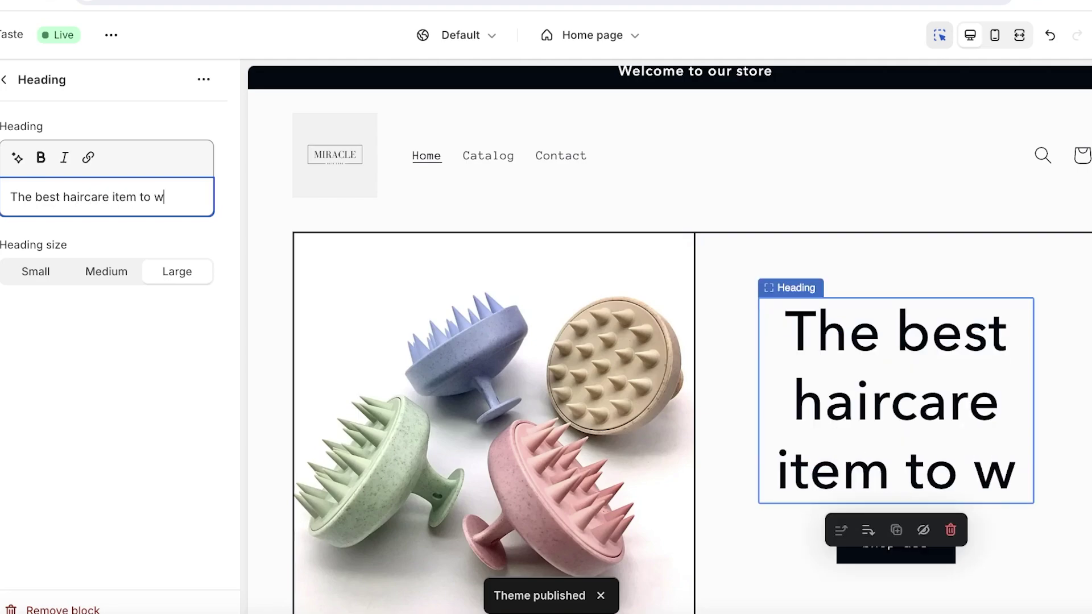
pyautogui.press('BackSpace')
pyautogui.press('BackSpace')
pyautogui.press('BackSpace')
pyautogui.press('BackSpace')
pyautogui.press('BackSpace')
pyautogui.write('!')
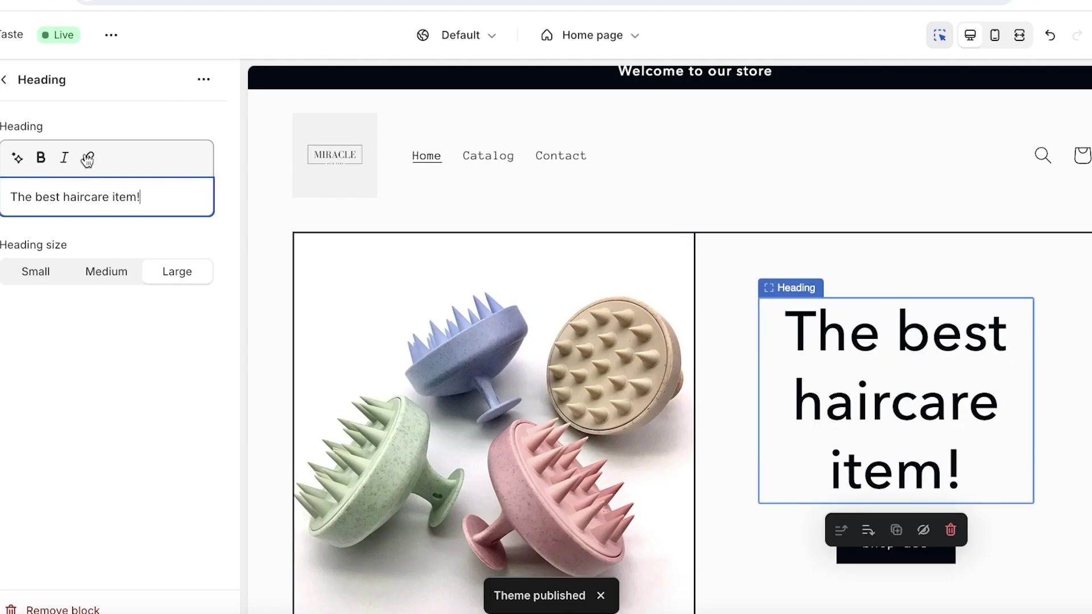
pyautogui.click(48, 278)
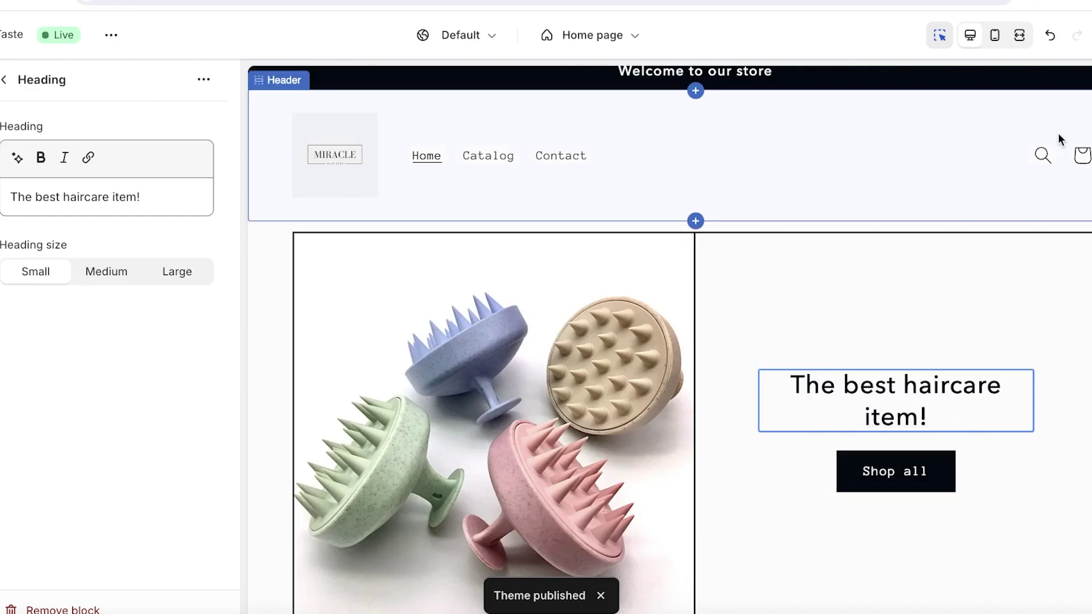
# Check the rest of the home page preview, save the theme changes and exit the theme editor
pyautogui.scroll(-10, 498, 294)
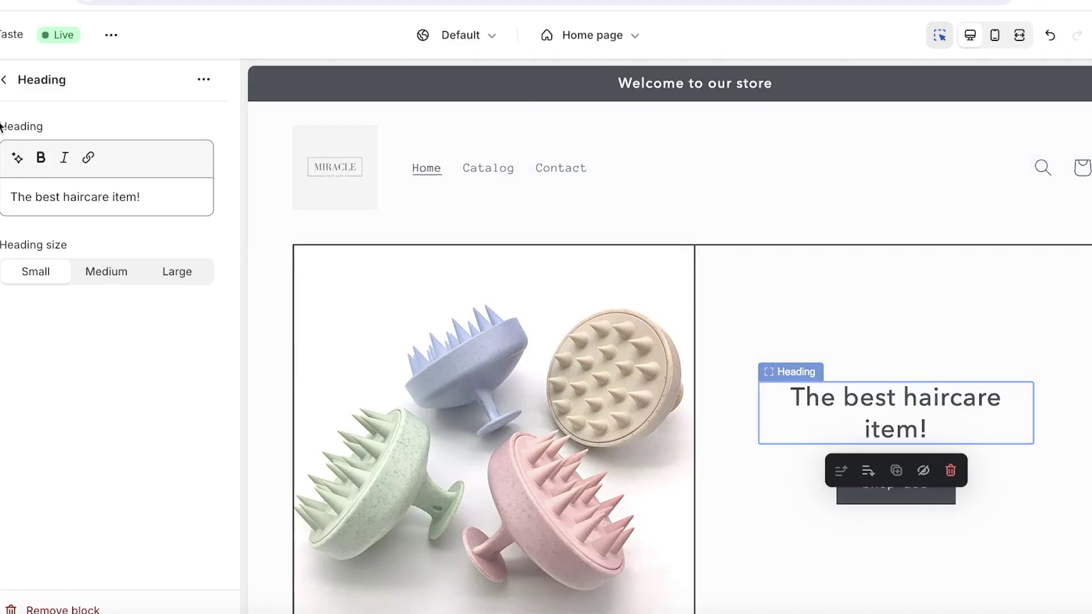
pyautogui.hotkey('ctrl', 's')
pyautogui.click(5, 34)
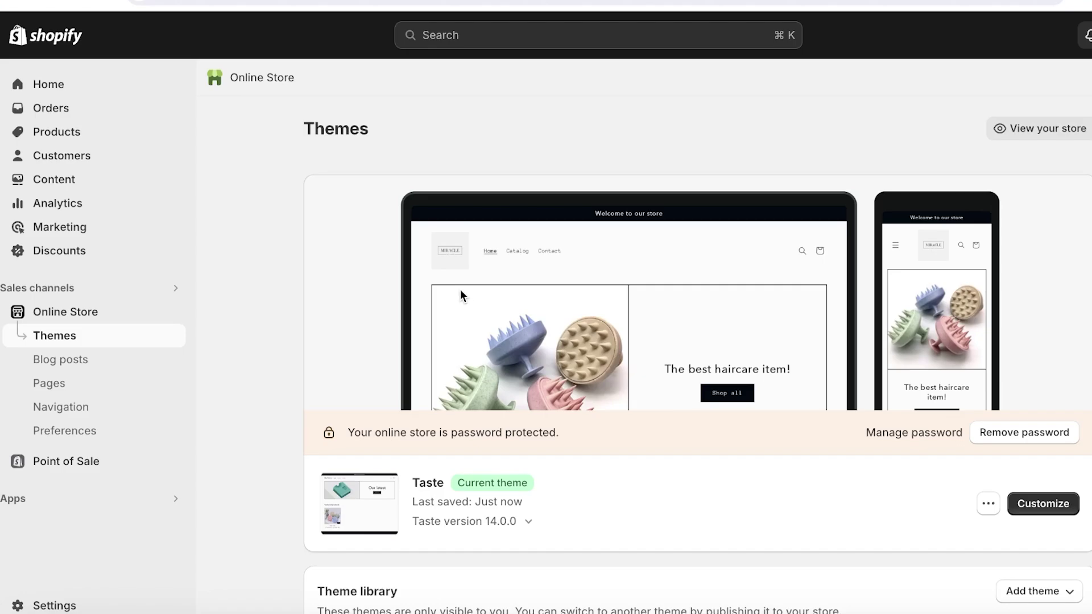
# Open the store's Domains settings to examine the options for buying or connecting a domain
pyautogui.click(73, 606)
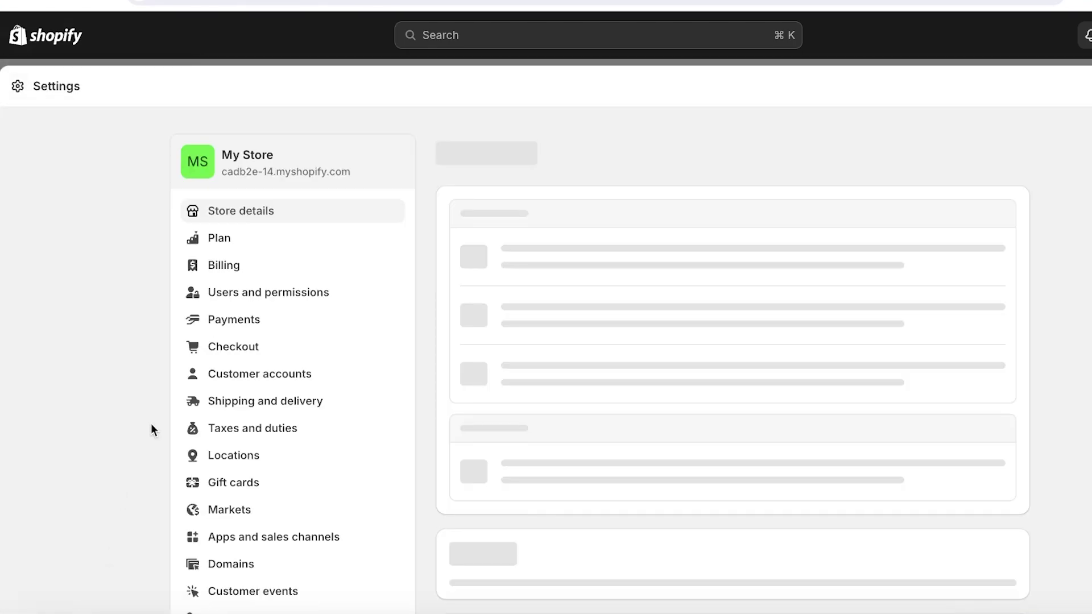
pyautogui.click(225, 564)
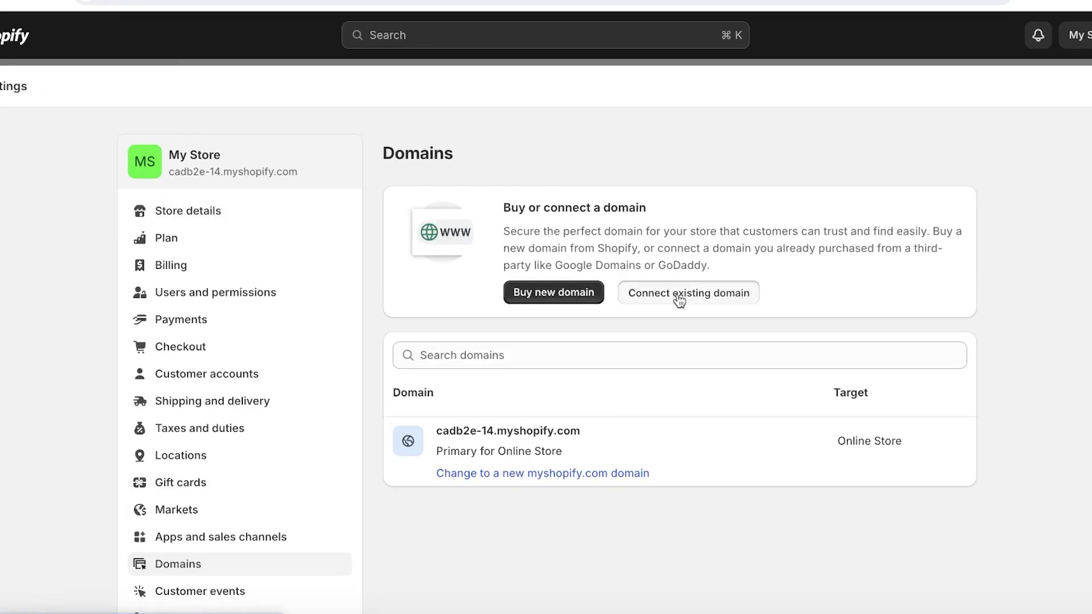
# View the form for connecting an existing domain, search for "lol" as a new domain to buy, and leave the domain settings
pyautogui.click(677, 294)
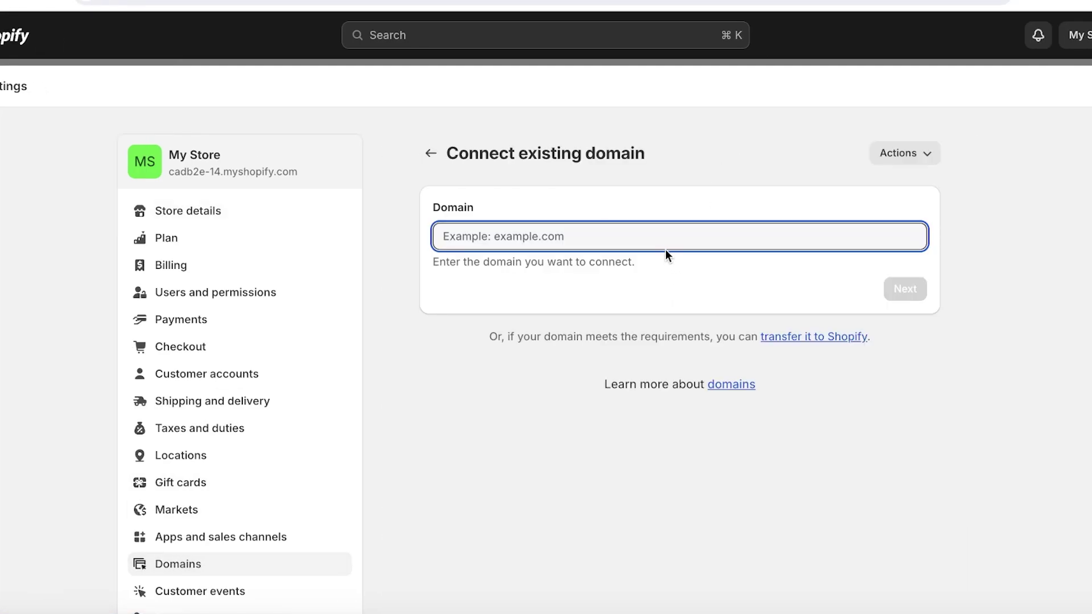
pyautogui.click(431, 153)
pyautogui.click(537, 293)
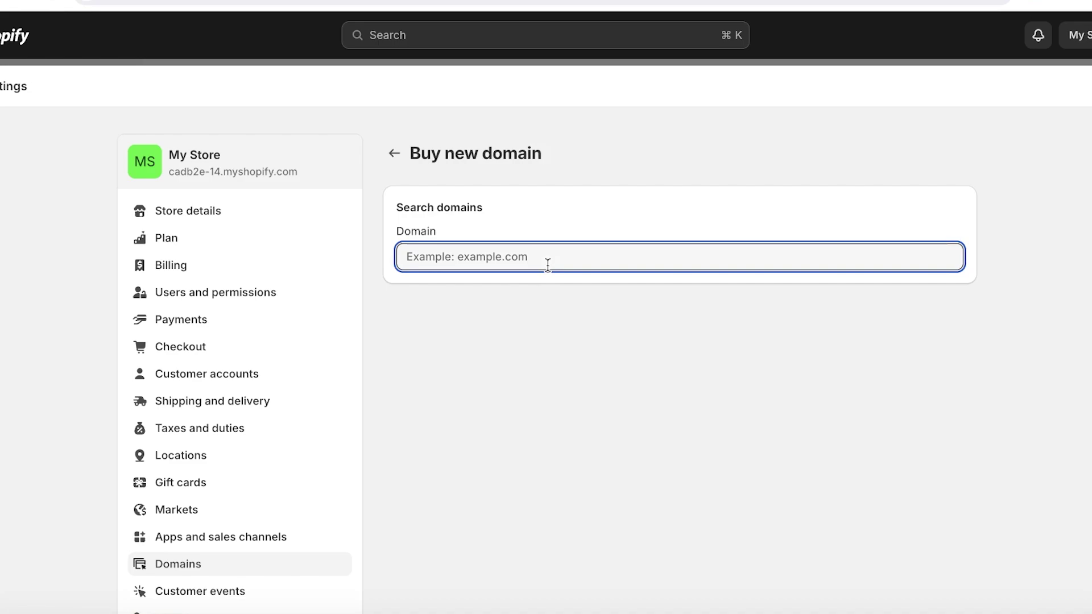
pyautogui.write('lol')
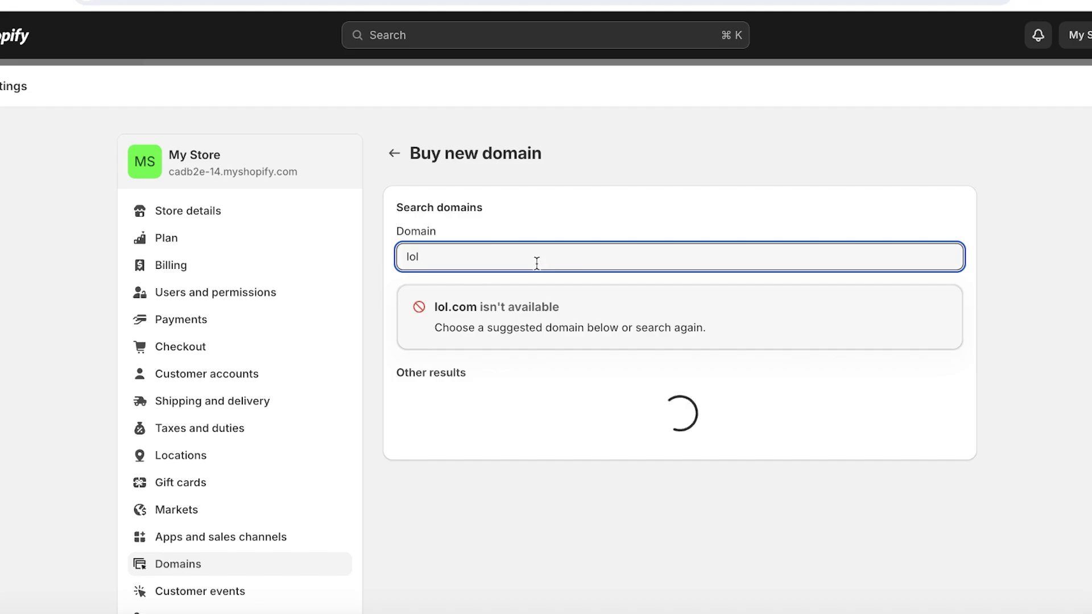
pyautogui.click(395, 154)
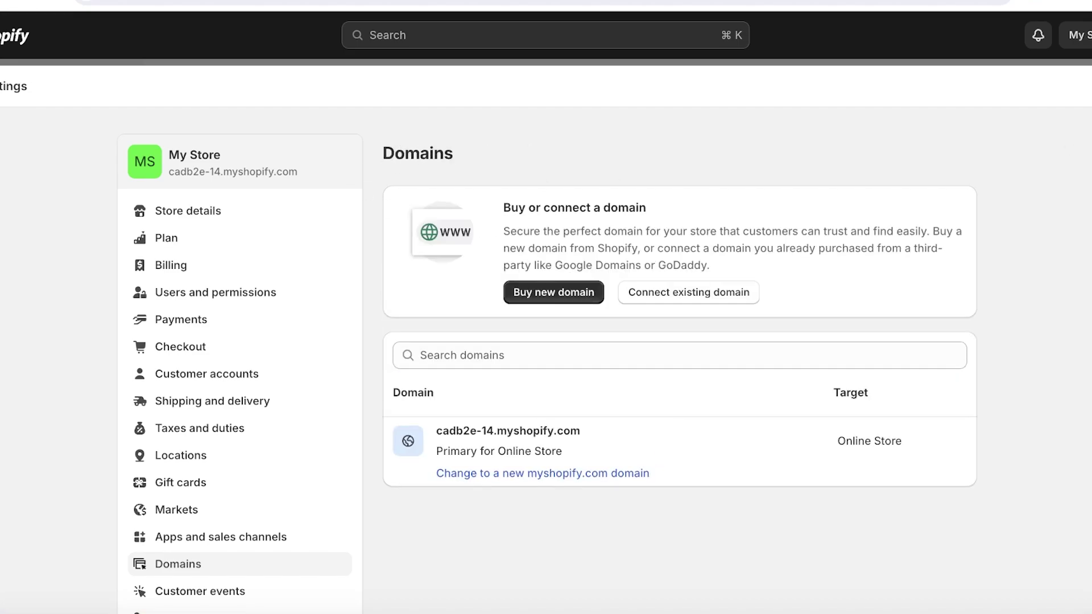
pyautogui.press('Escape')
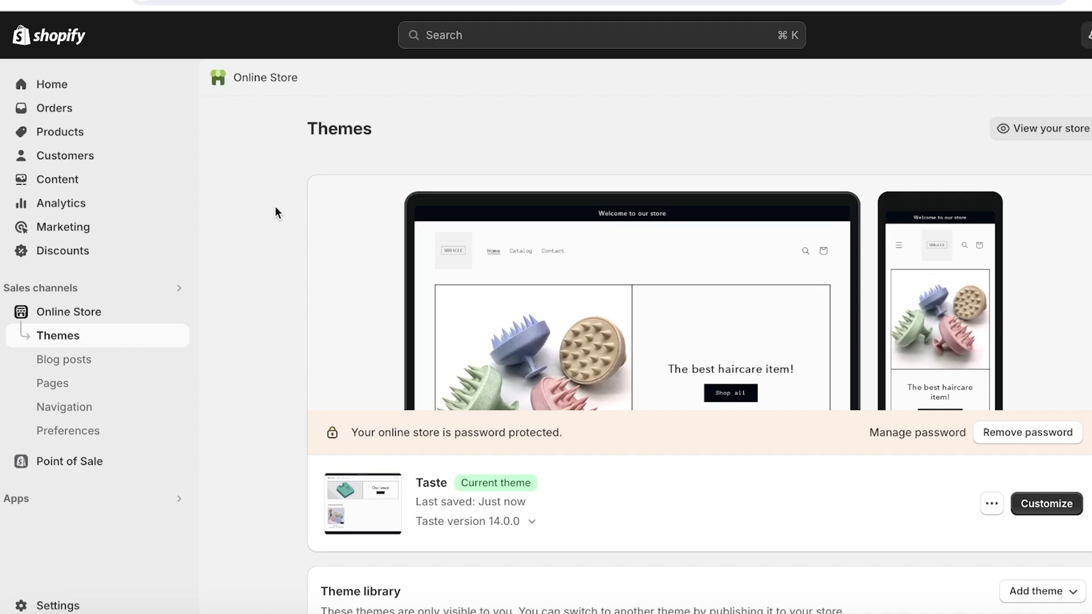
# Check the setup guide on the admin home page and review the live storefront's home page down to the email subscription section
pyautogui.click(57, 84)
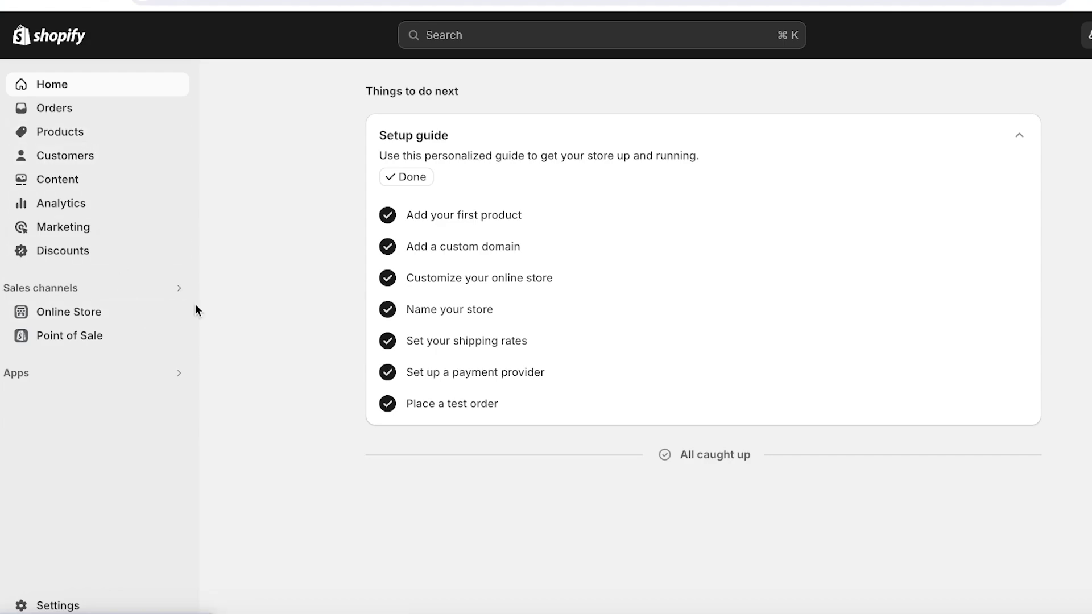
pyautogui.moveTo(187, 315)
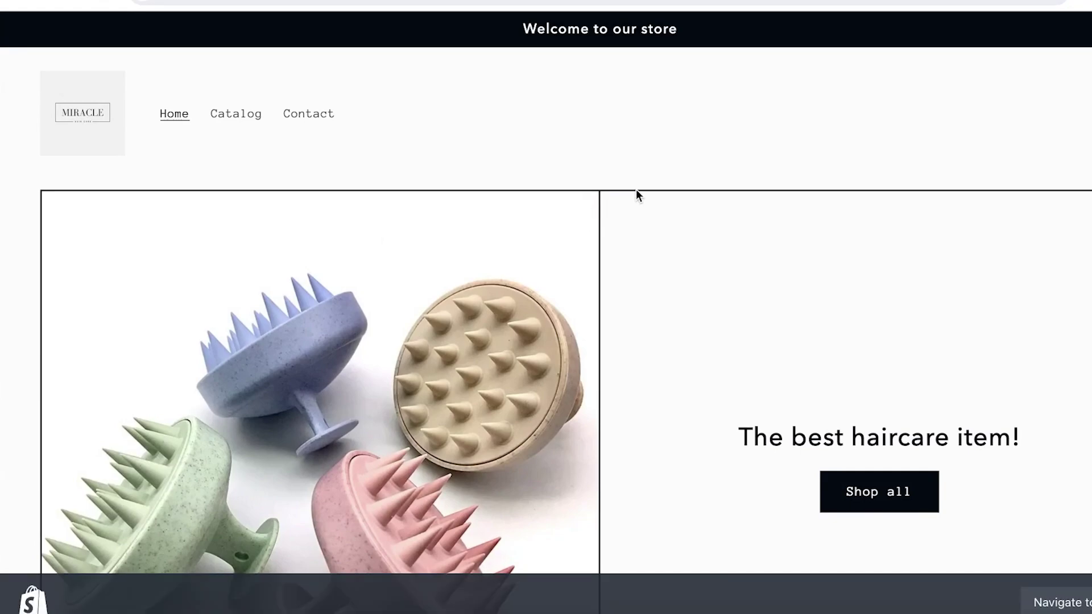
pyautogui.scroll(-4, 636, 197)
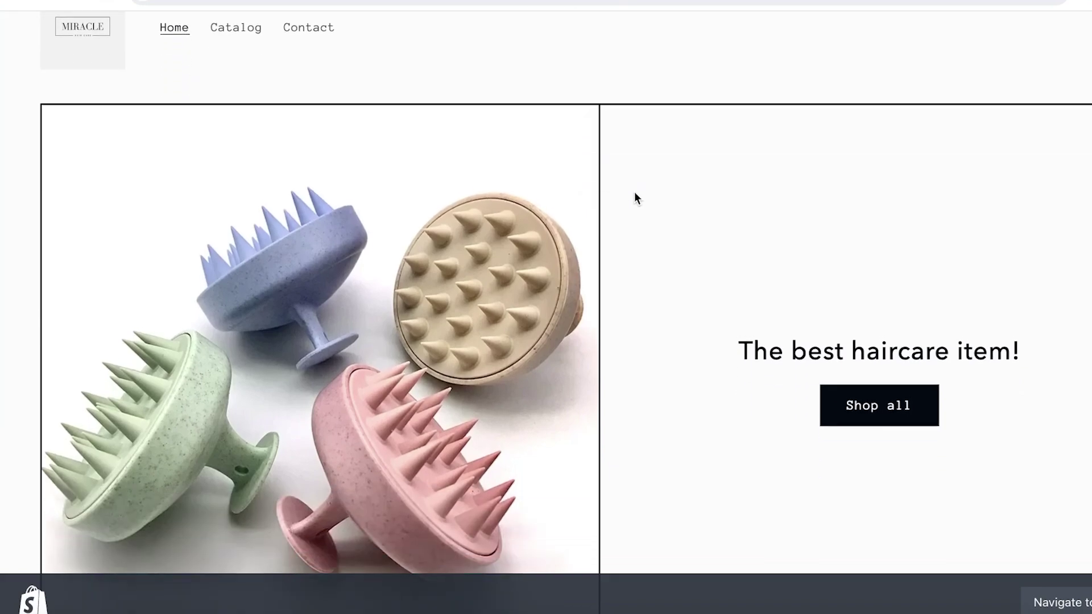
pyautogui.scroll(-1, 635, 196)
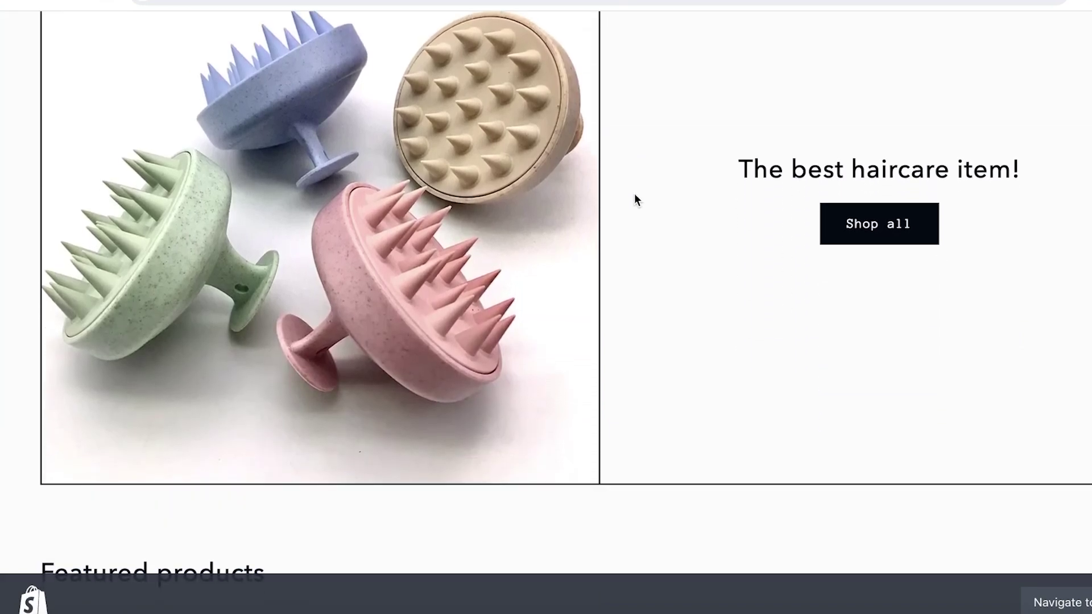
pyautogui.scroll(-1, 635, 194)
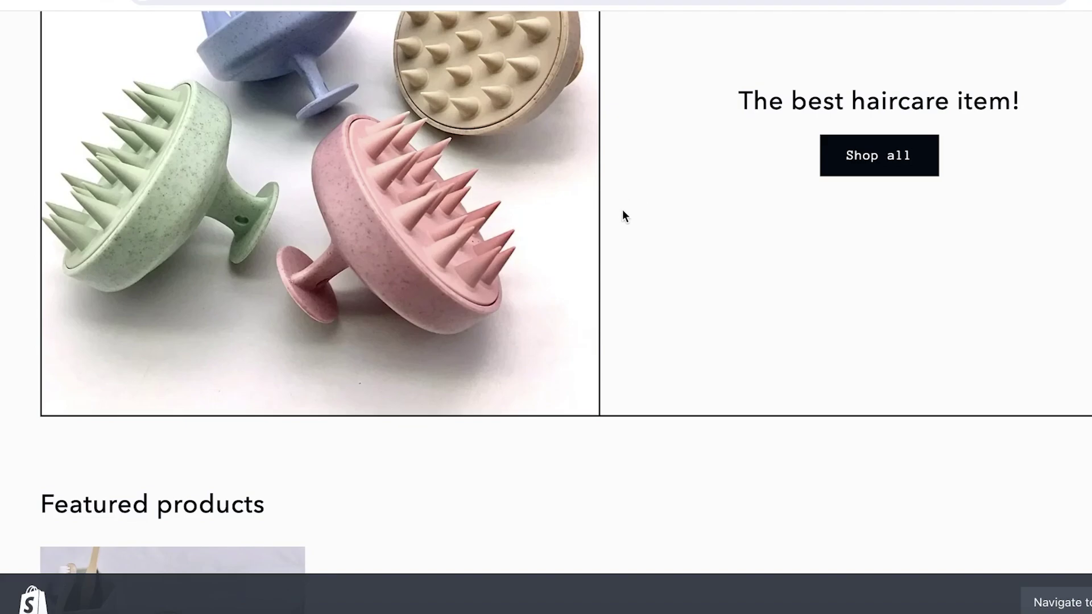
pyautogui.scroll(-8, 624, 208)
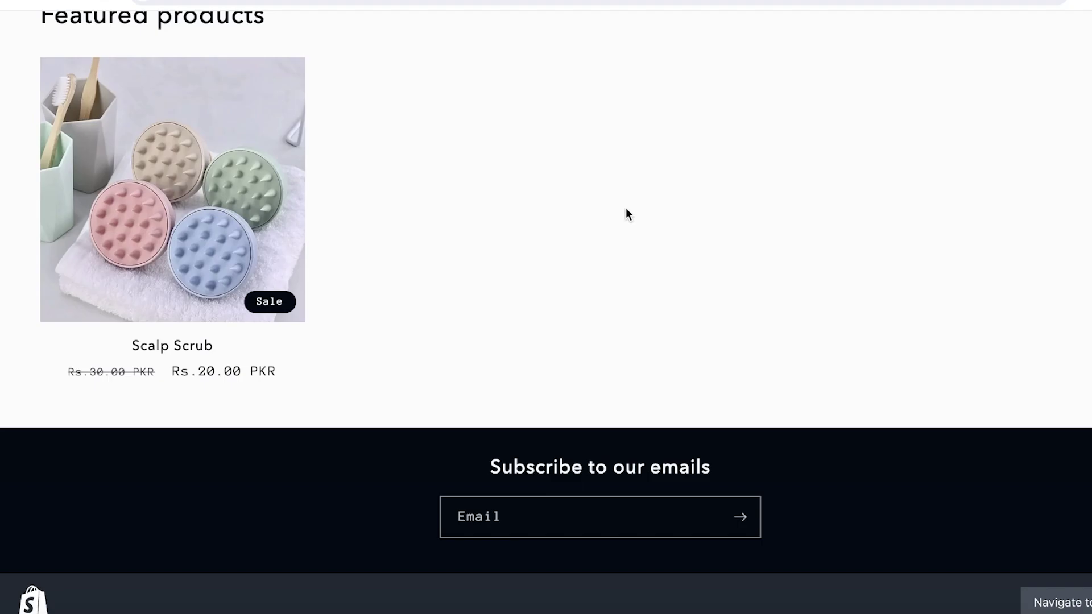
pyautogui.scroll(10, 626, 210)
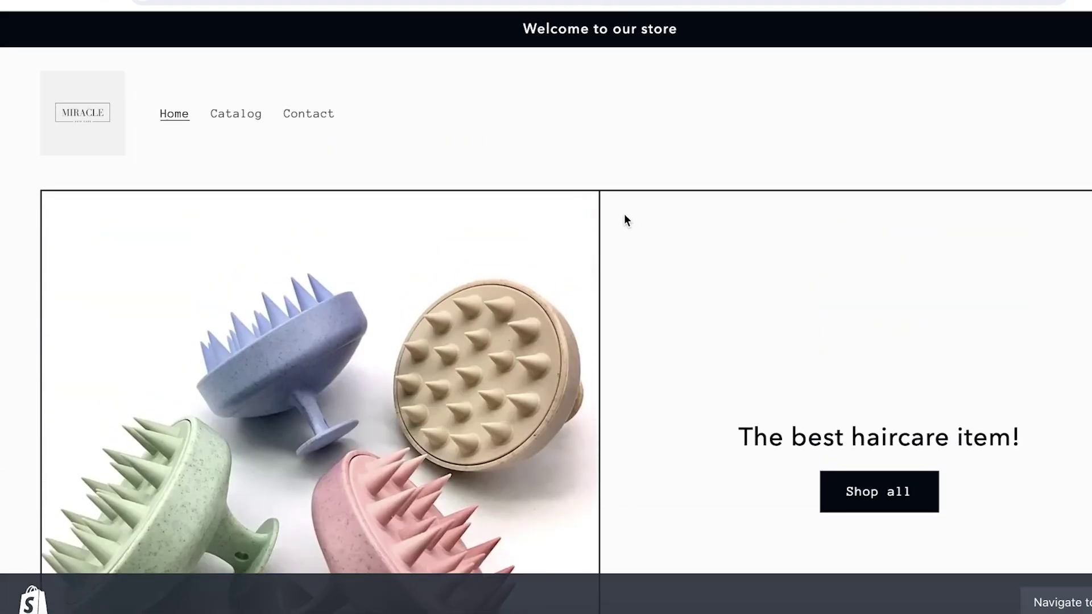